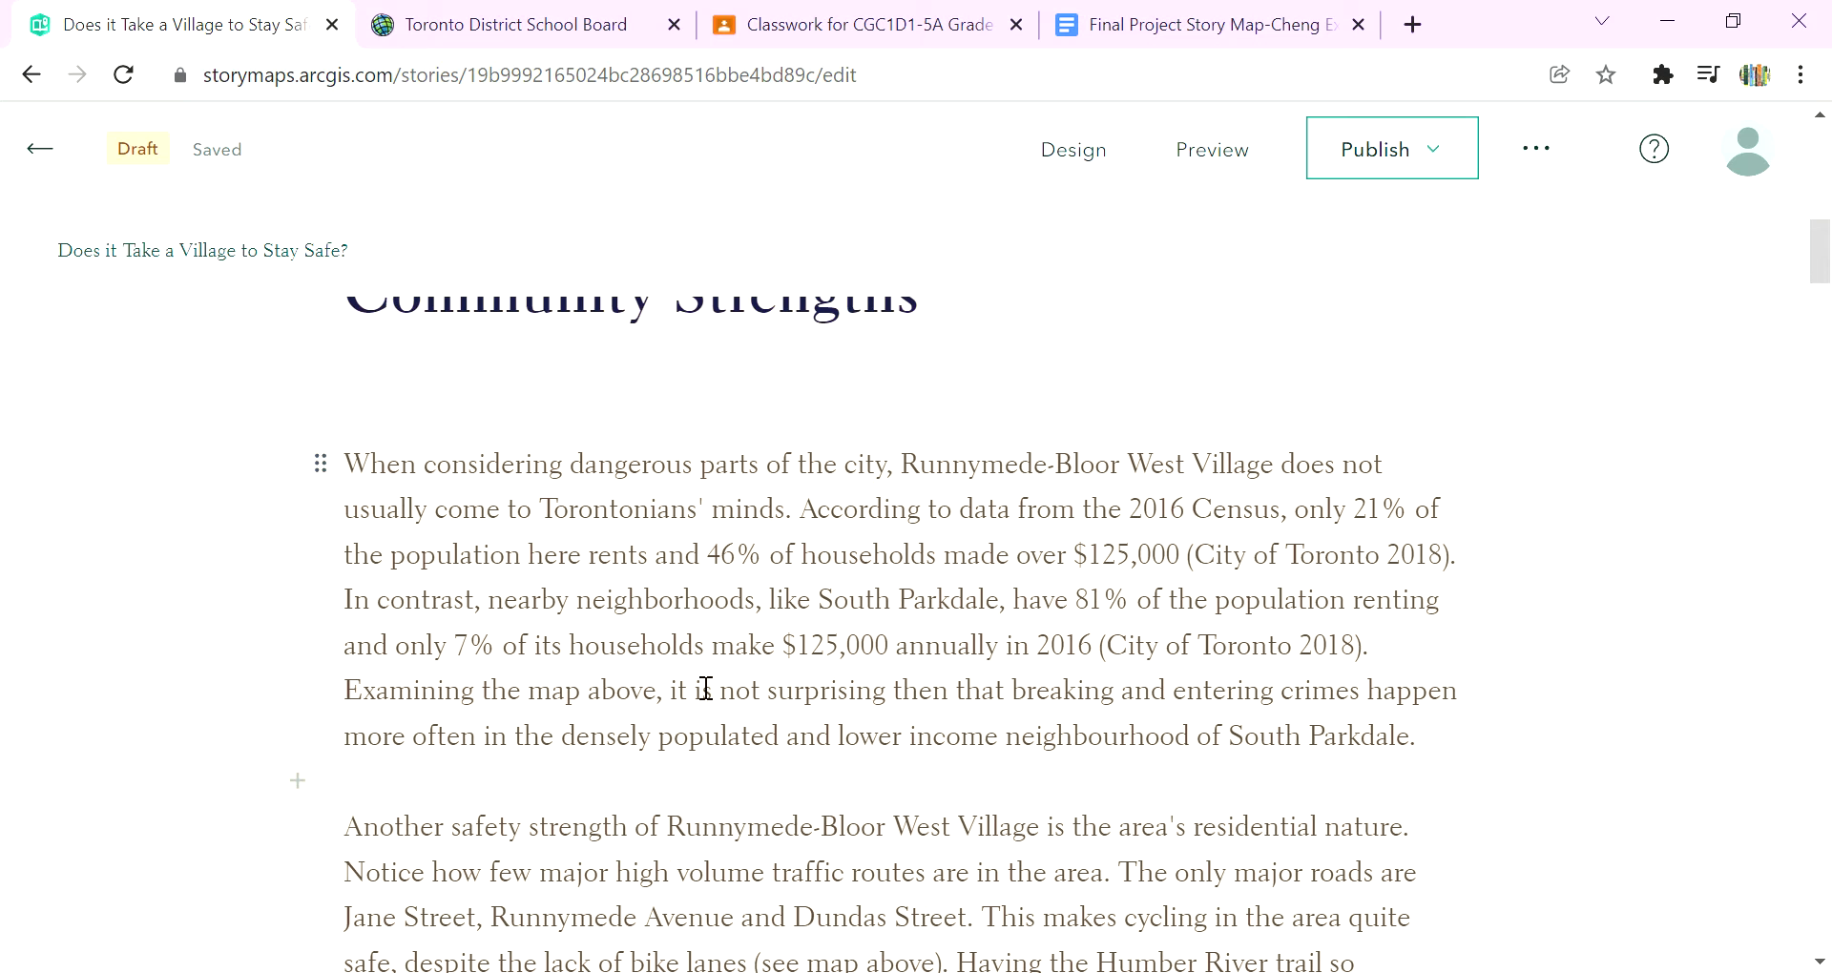
Review the Community Strengths paragraphs on income, residential character, cycling and the railway.
scroll(1245, 731, down, 2)
scroll(1246, 730, down, 1)
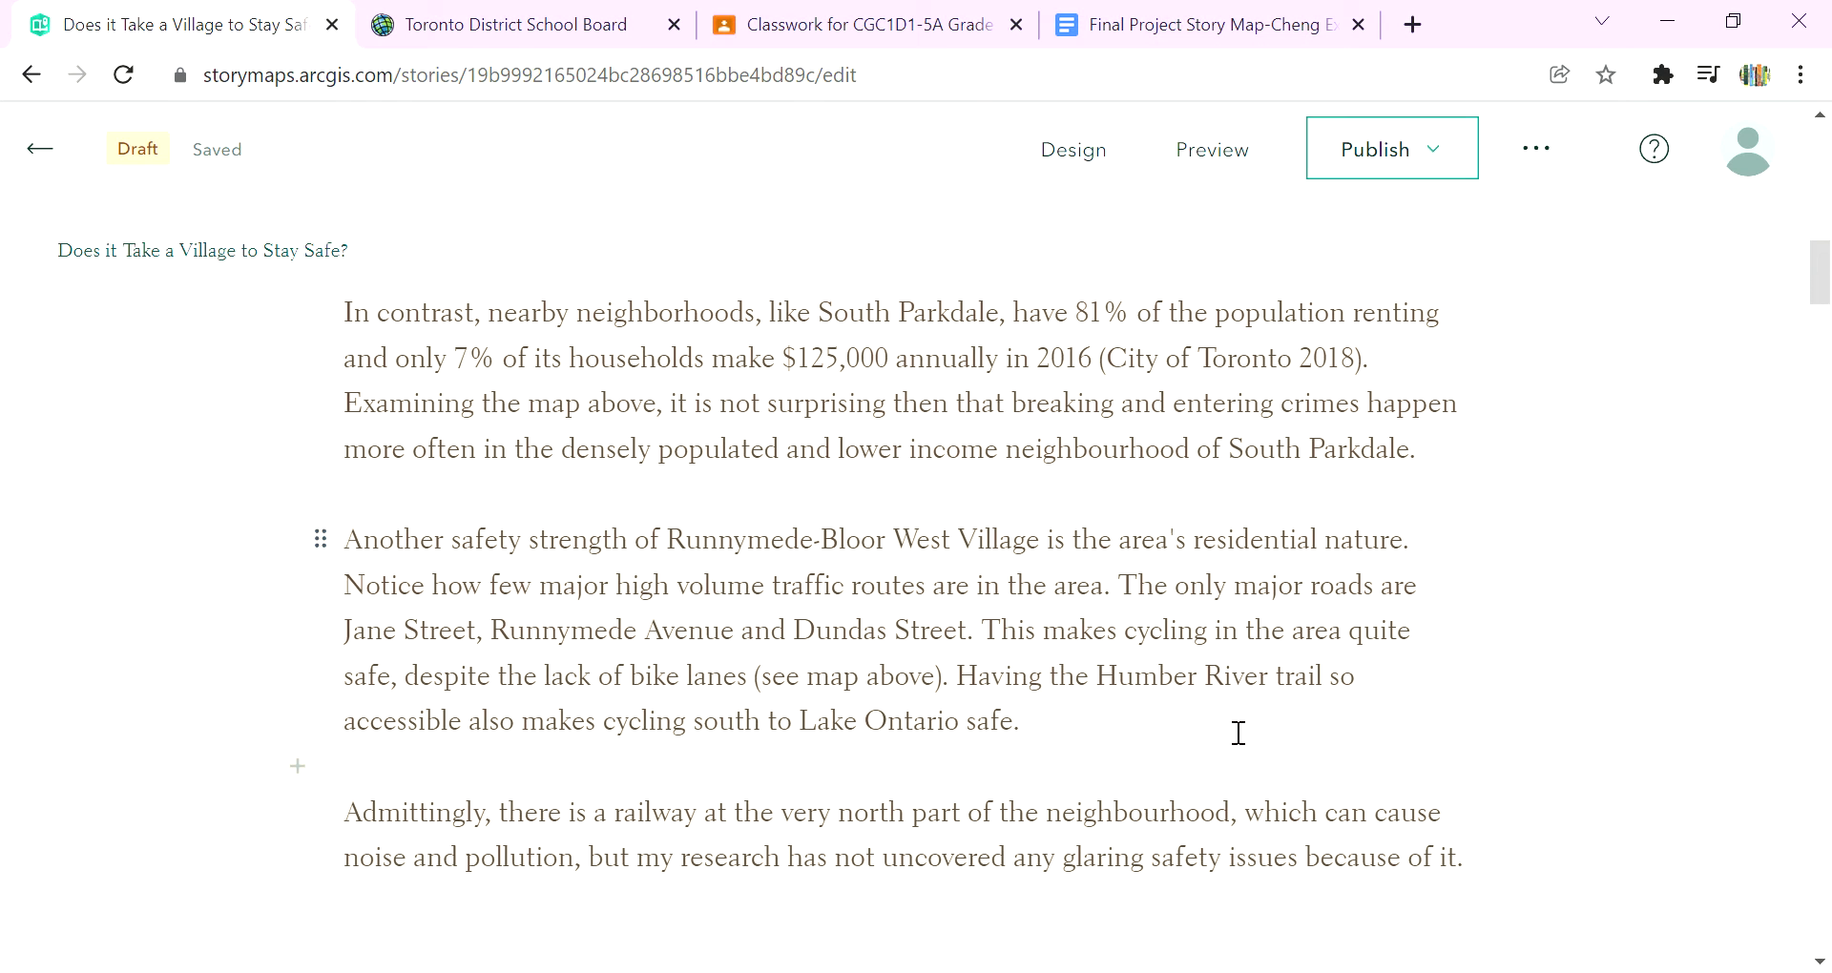
scroll(1194, 720, up, 3)
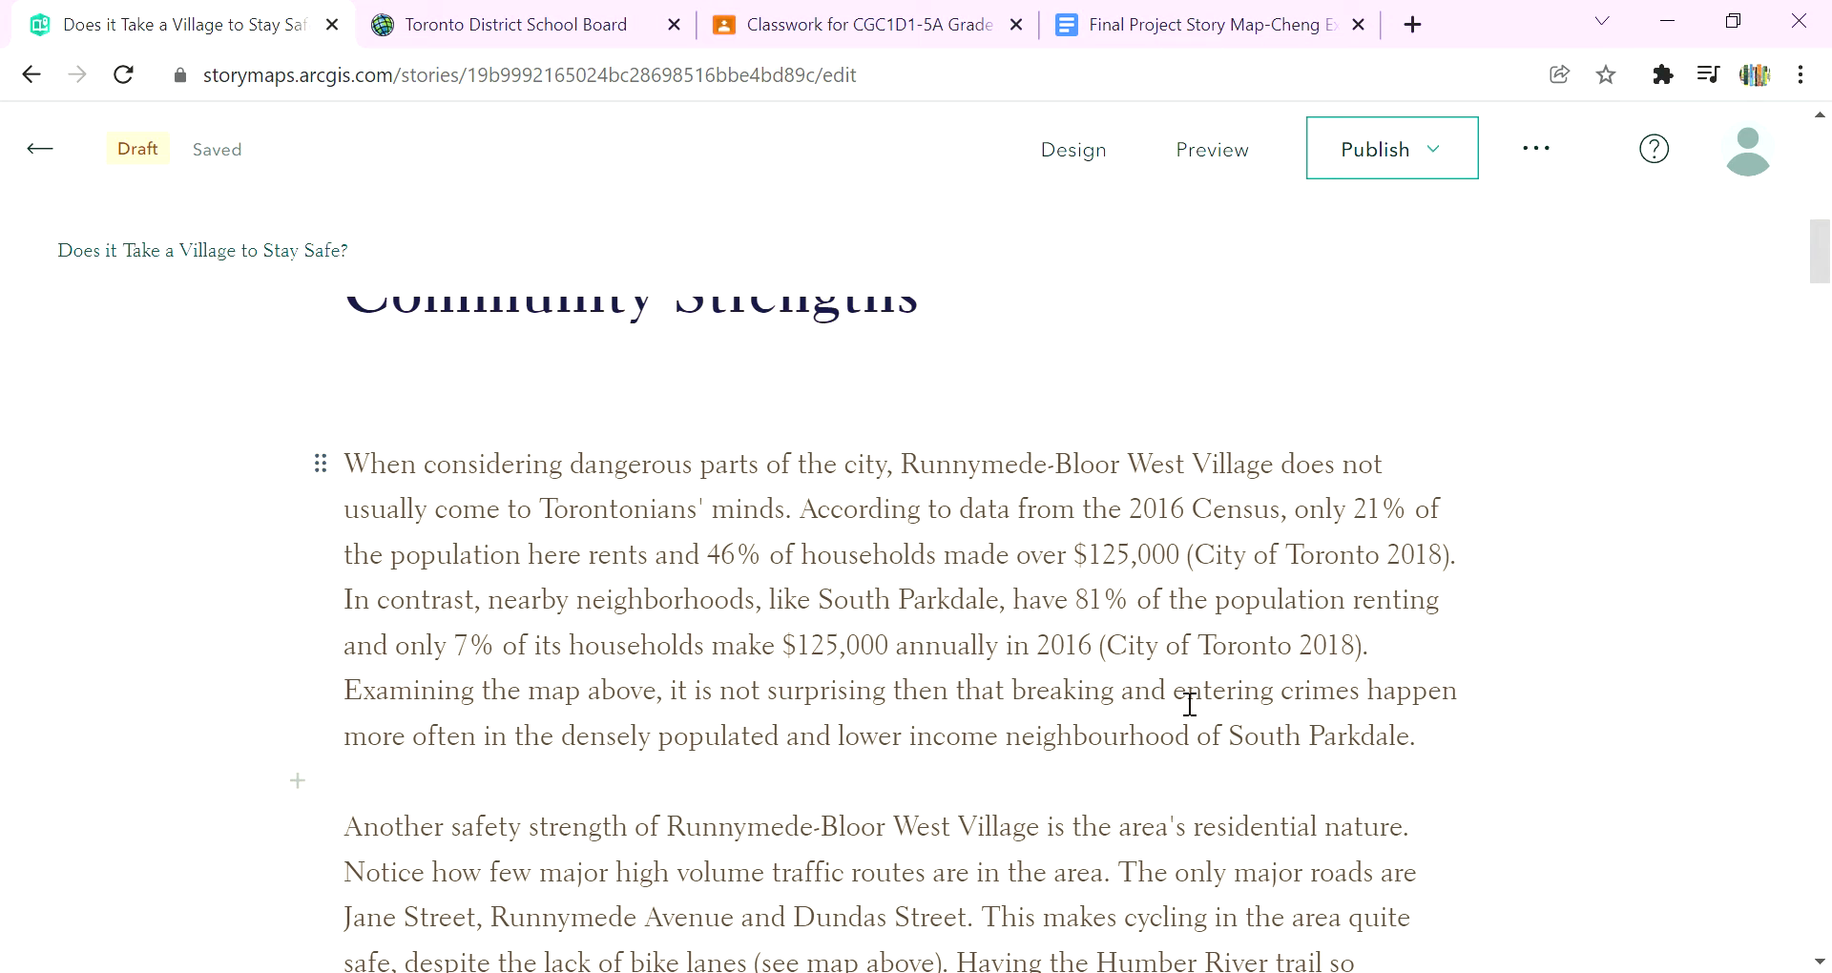
scroll(1107, 685, down, 3)
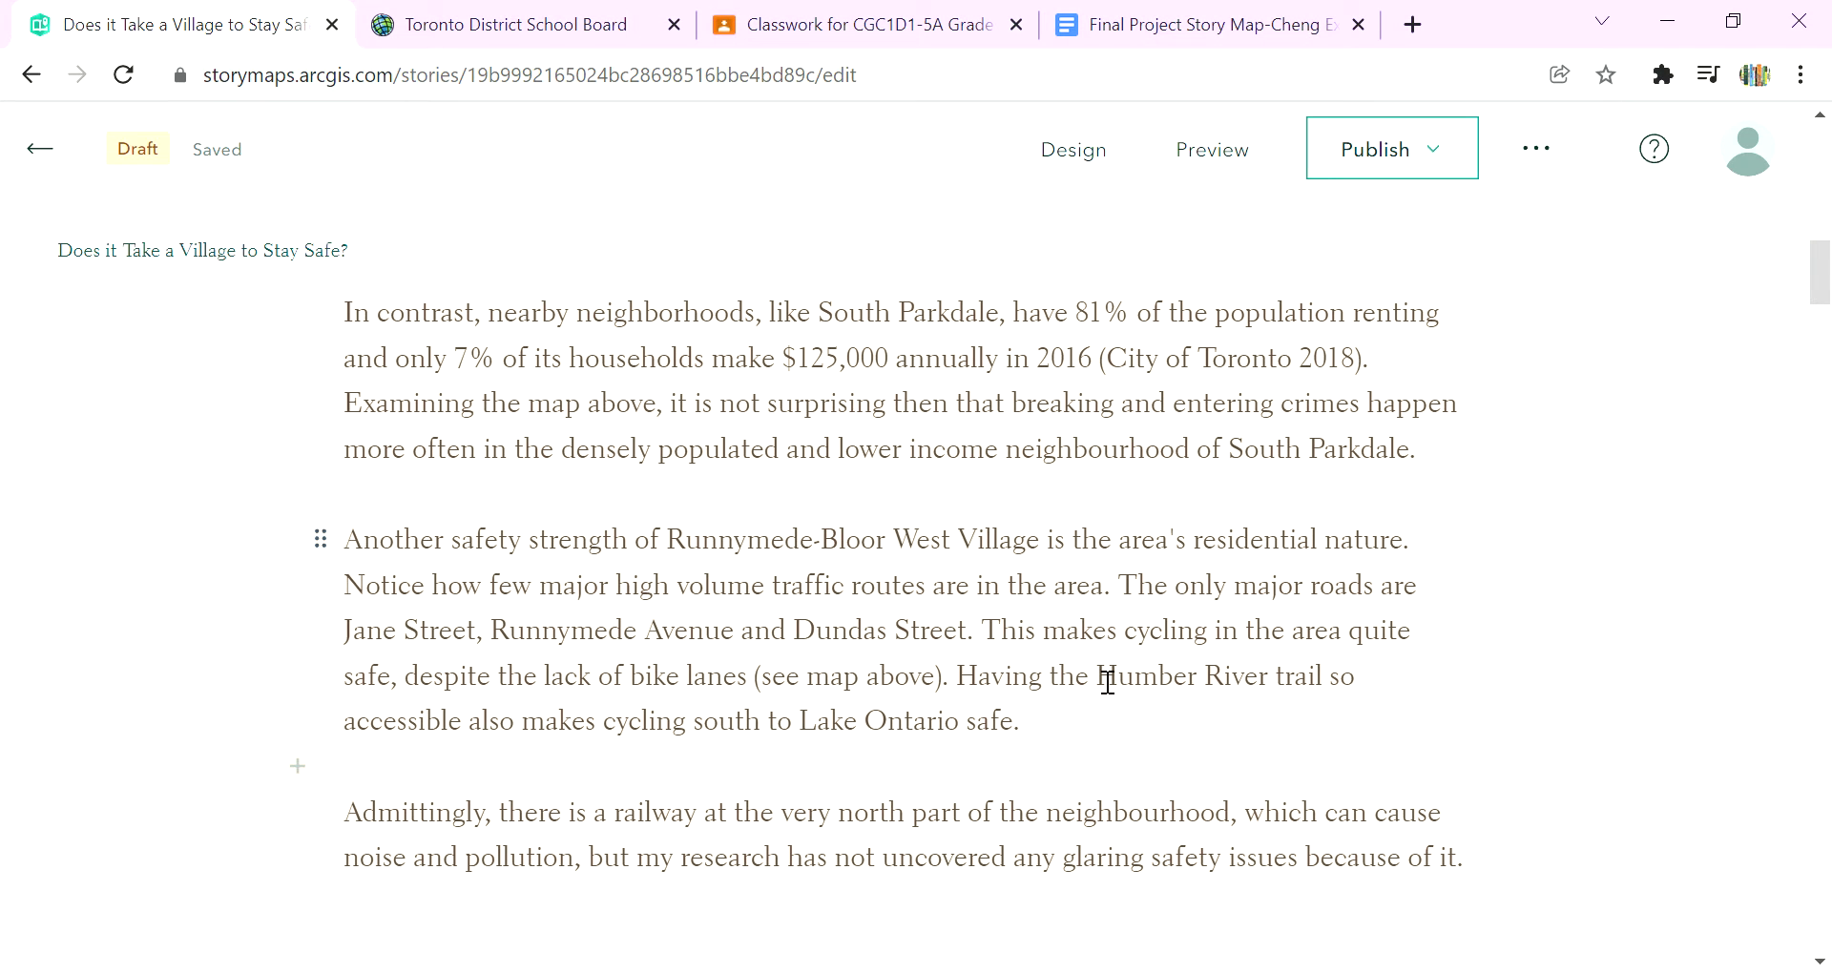
scroll(1105, 689, up, 2)
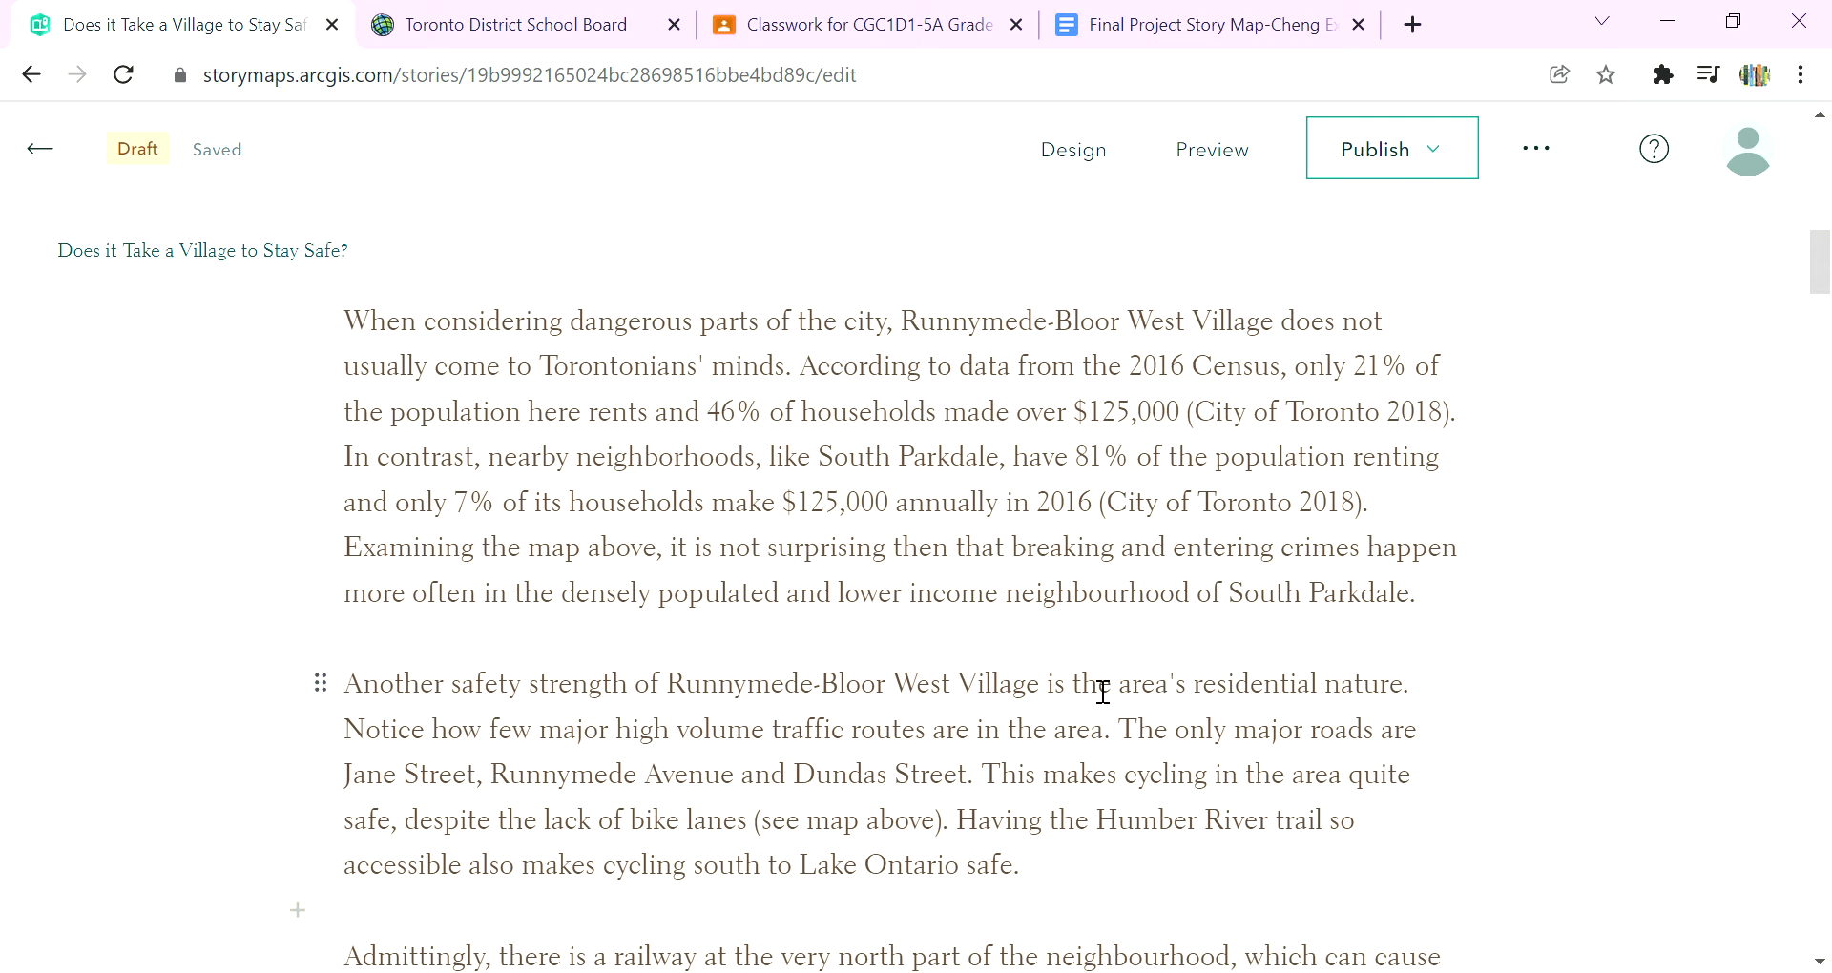
scroll(1096, 693, down, 3)
scroll(936, 668, up, 2)
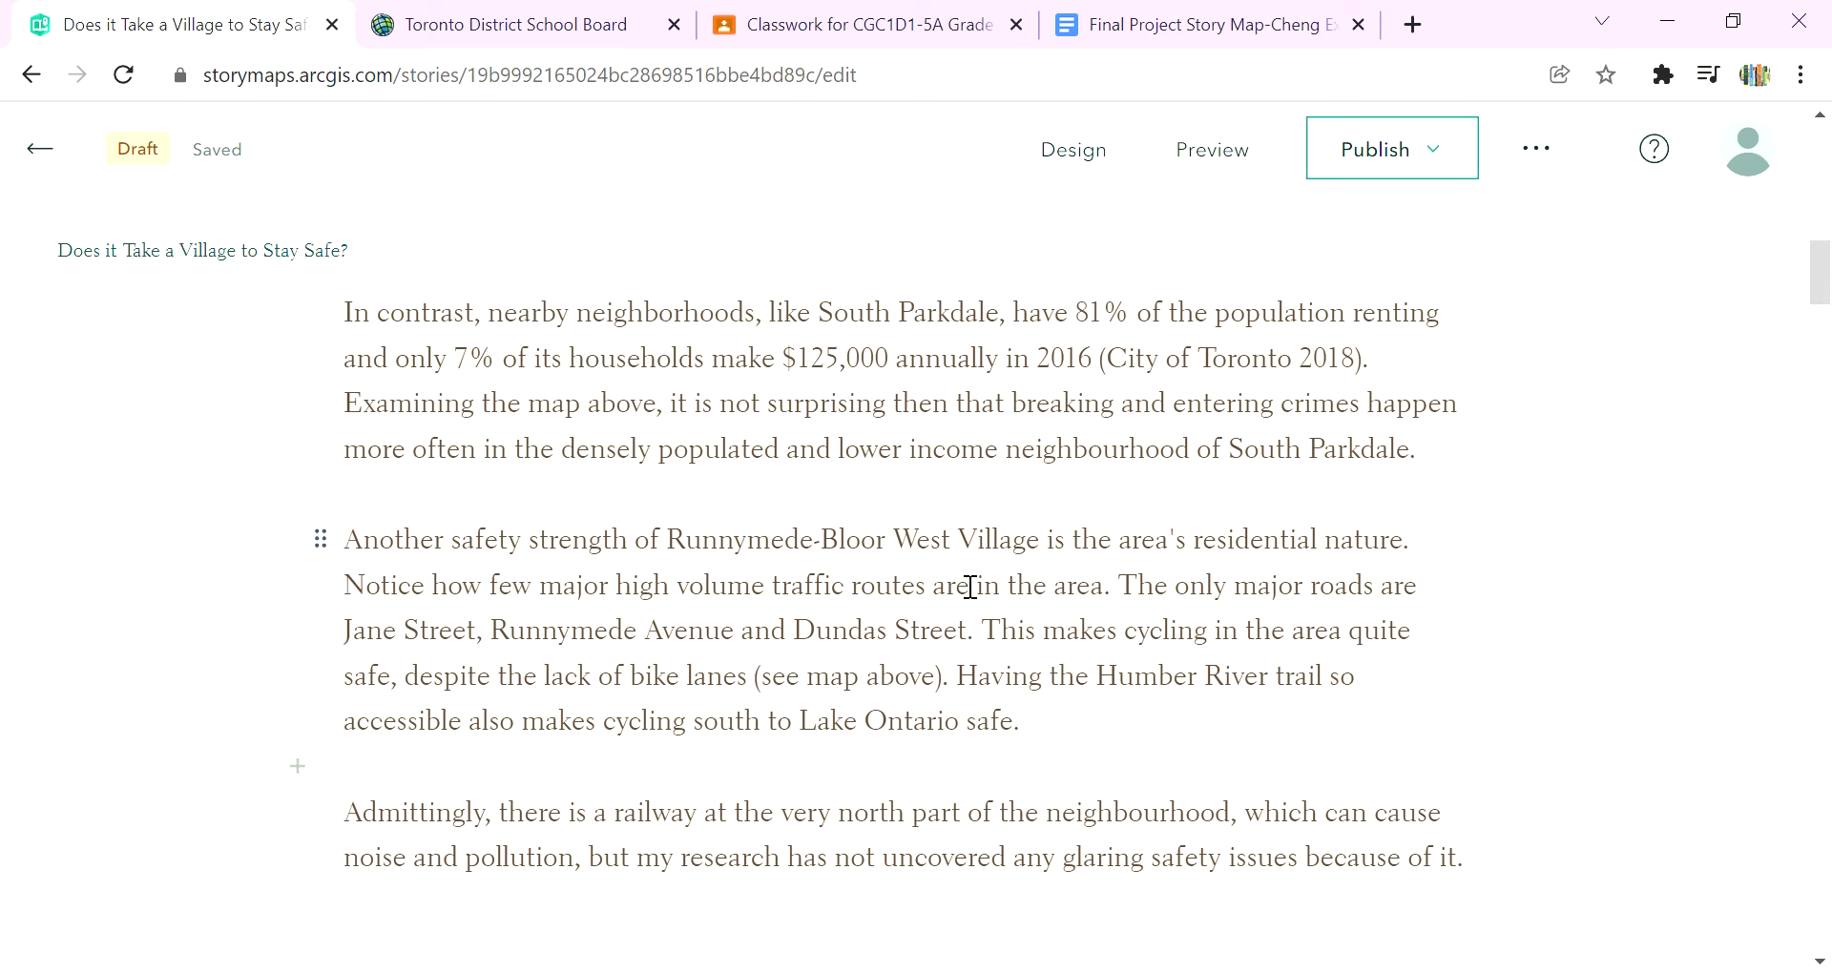
scroll(1254, 646, up, 2)
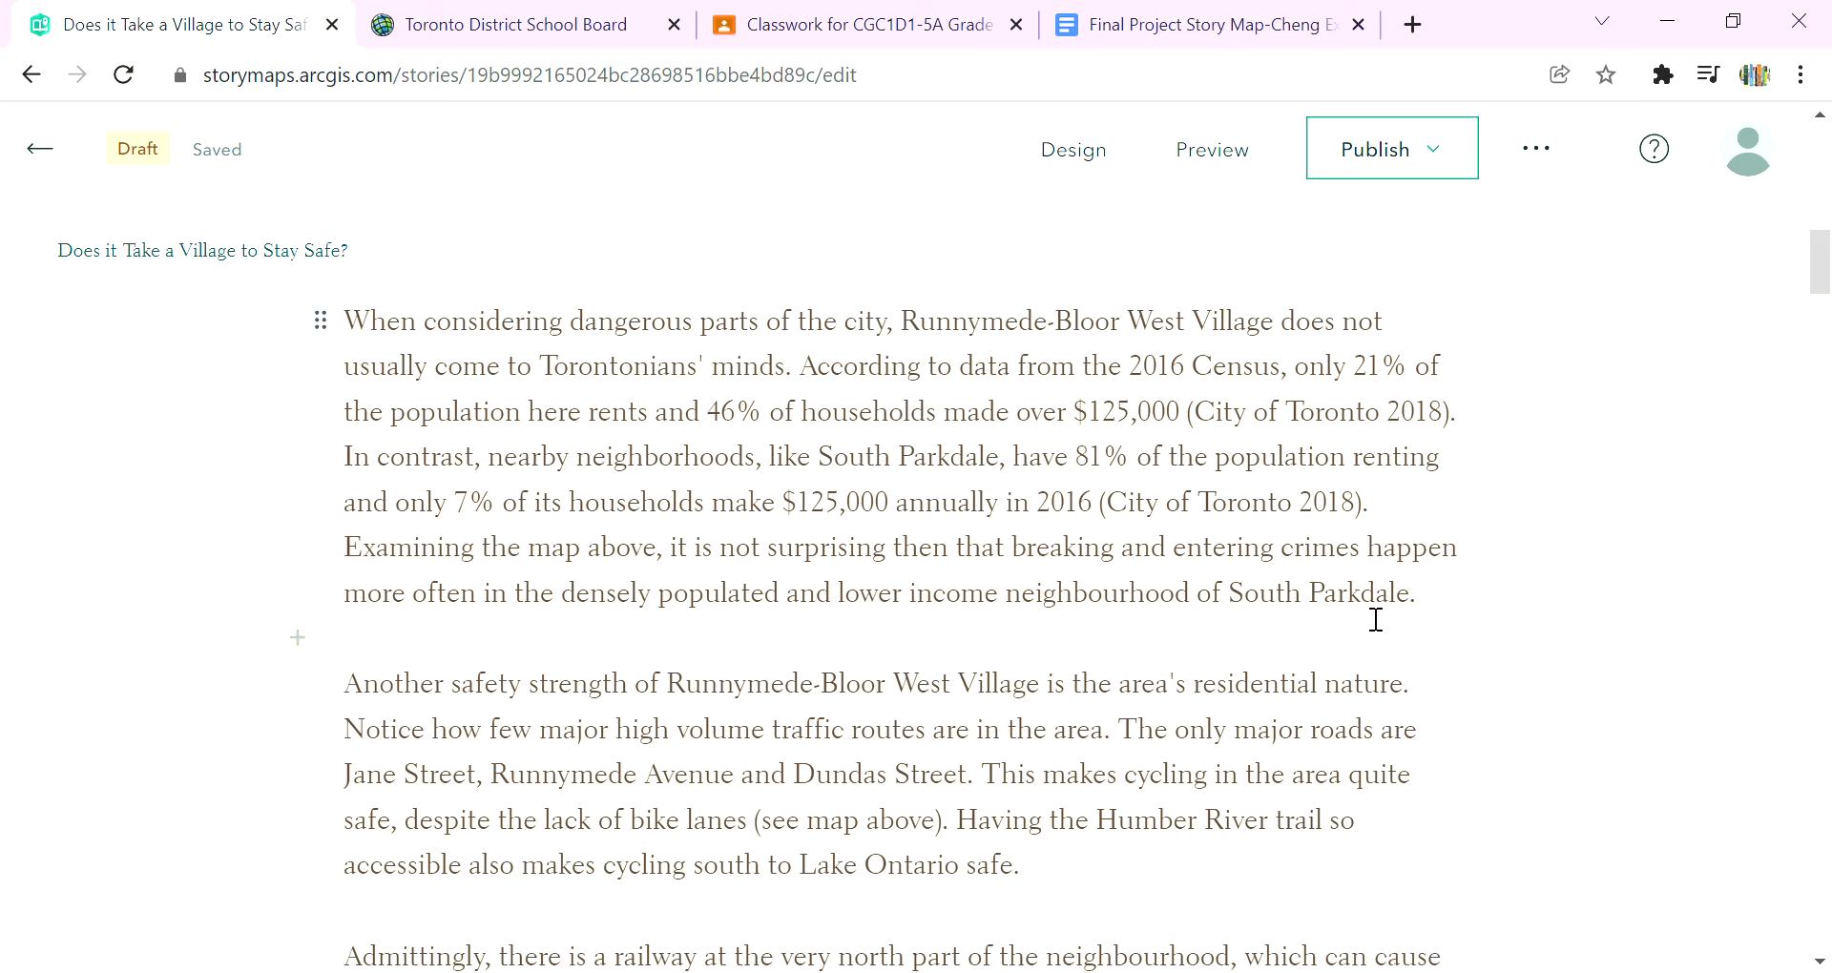
Insert the existing map "Safety in High Parkdale HighPark" below the first Community Strengths paragraph, ahead of the residential nature paragraph.
scroll(1320, 620, up, 1)
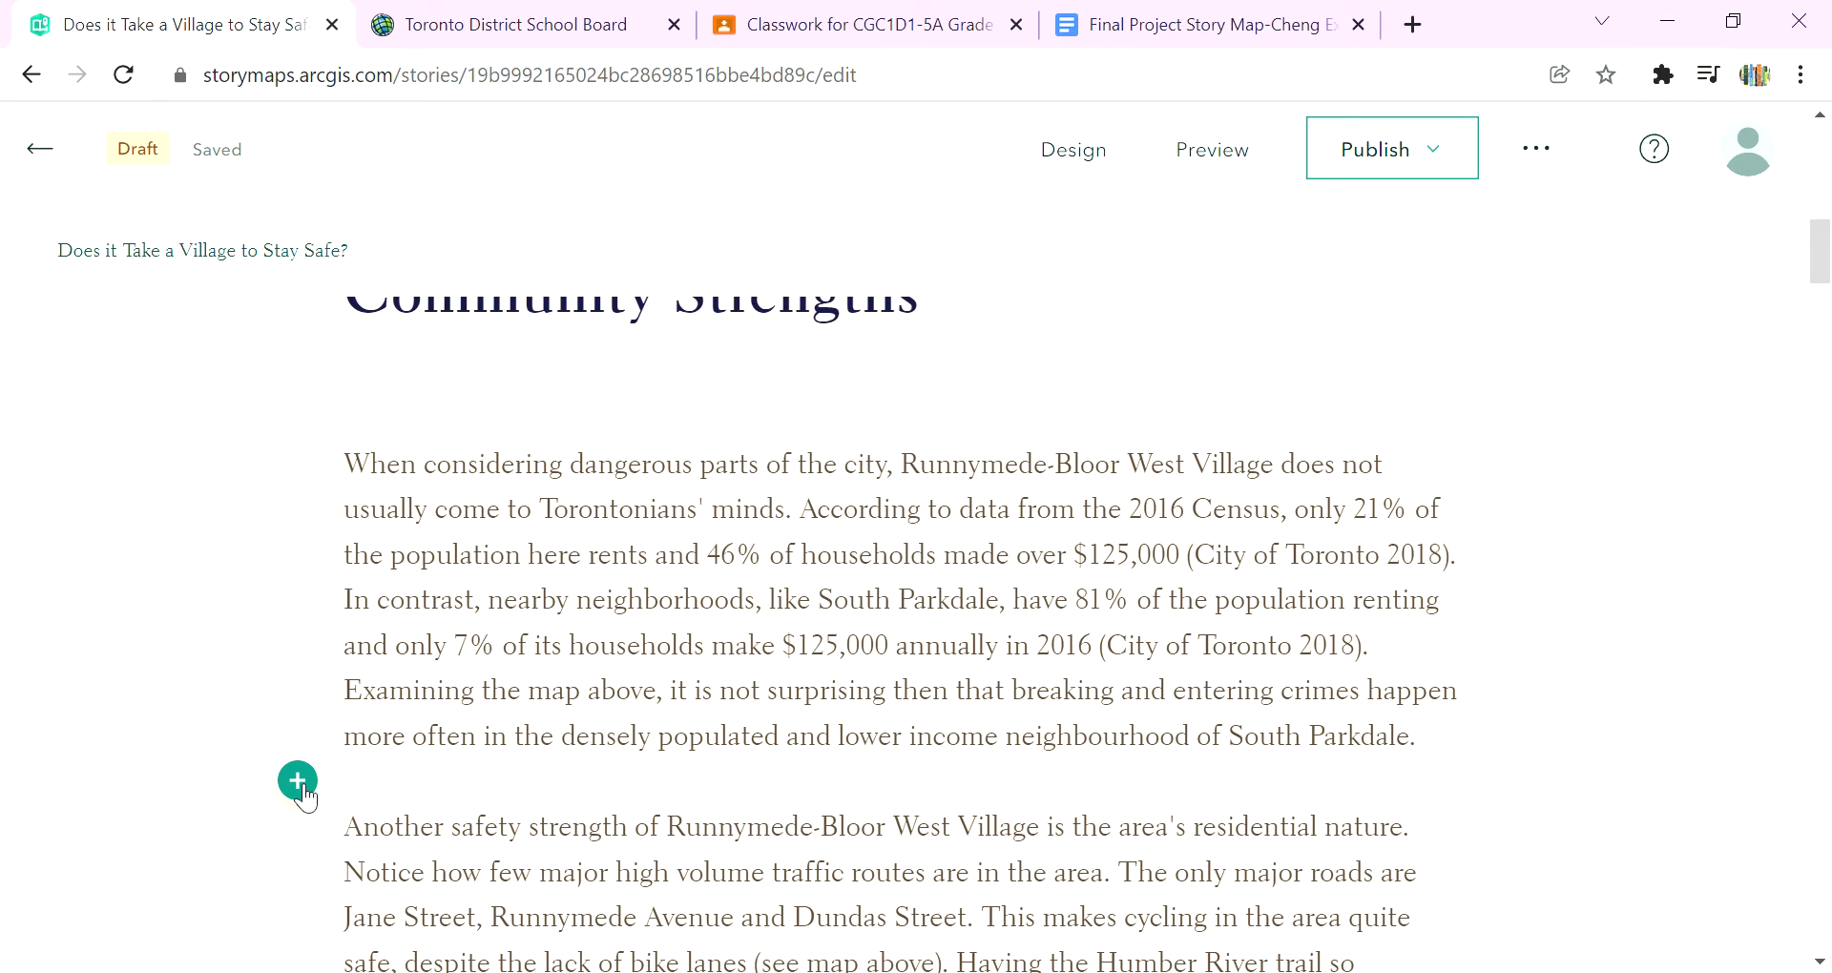
click(303, 788)
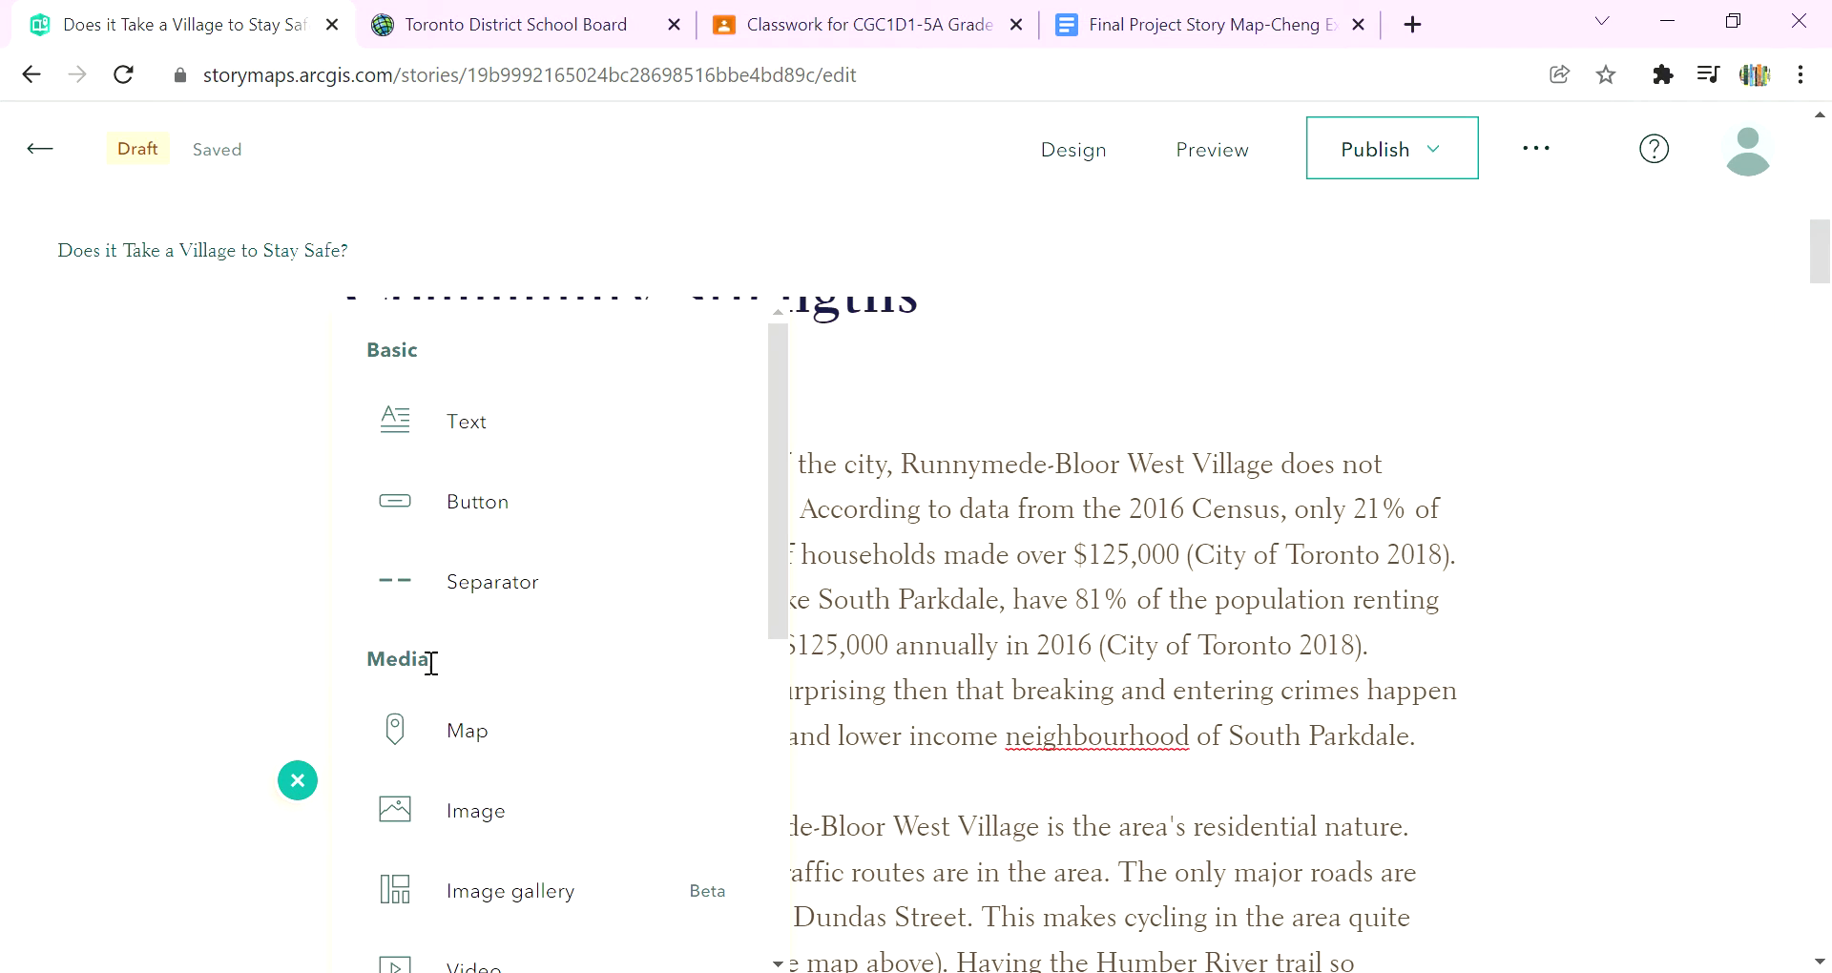
click(471, 745)
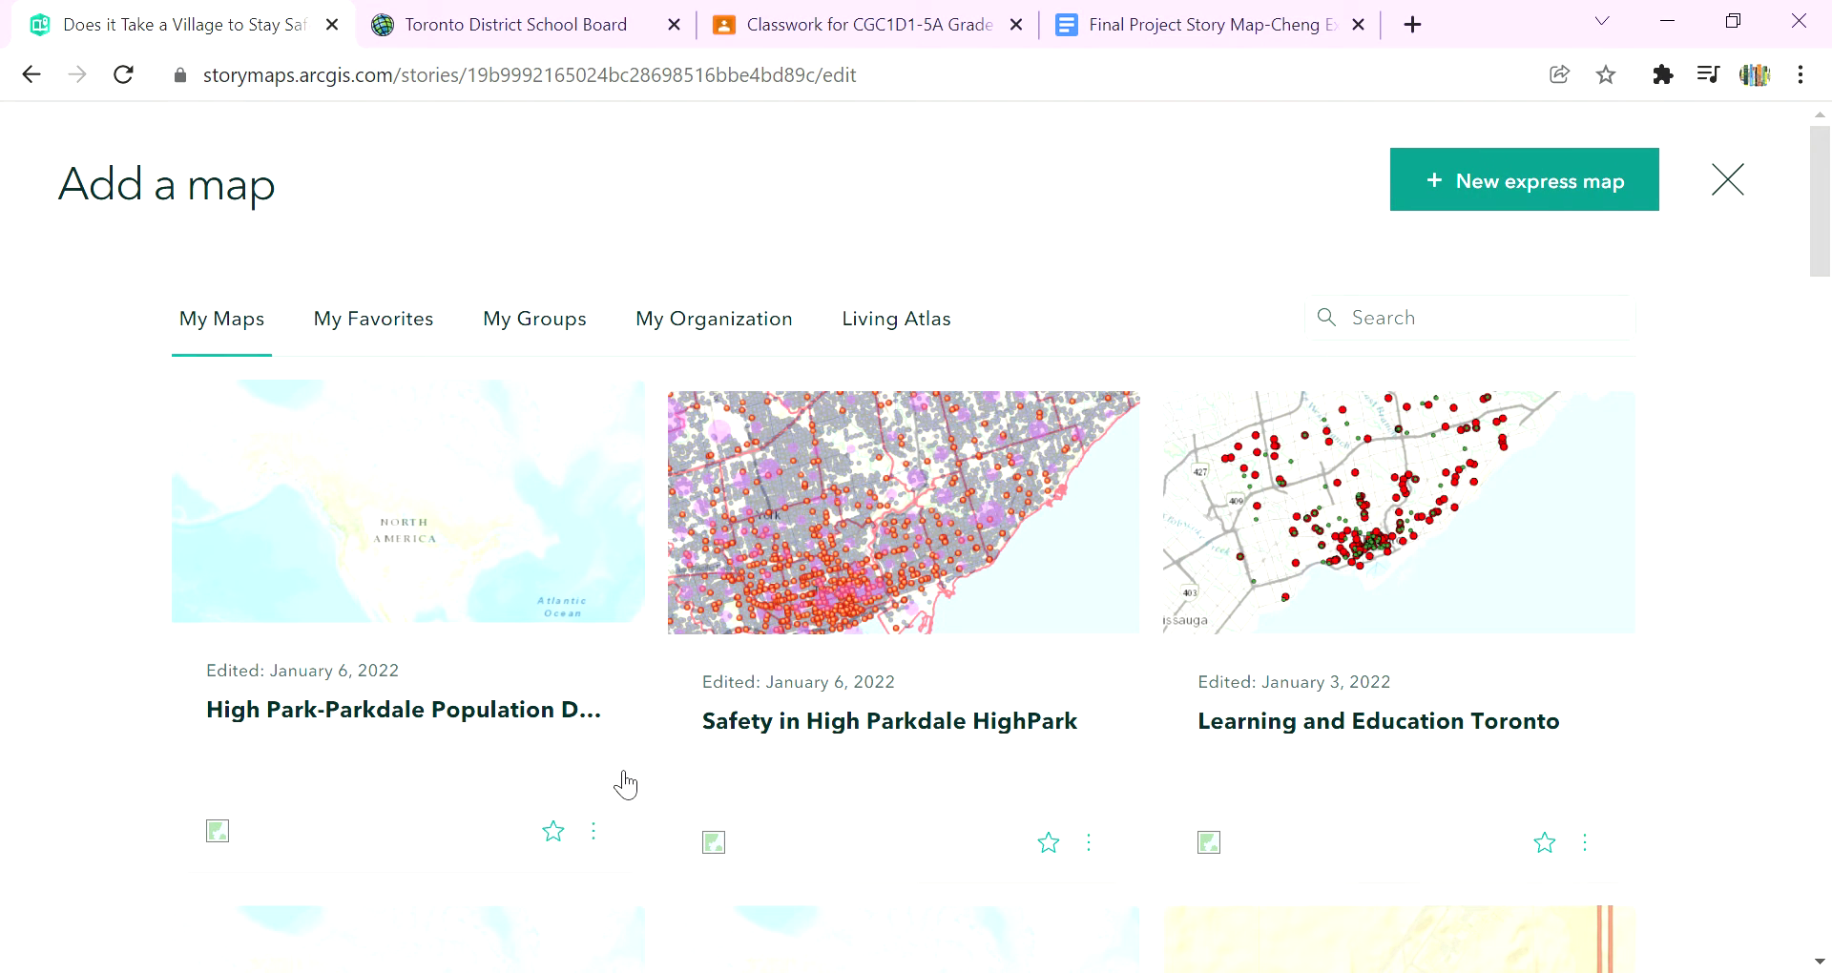
click(924, 577)
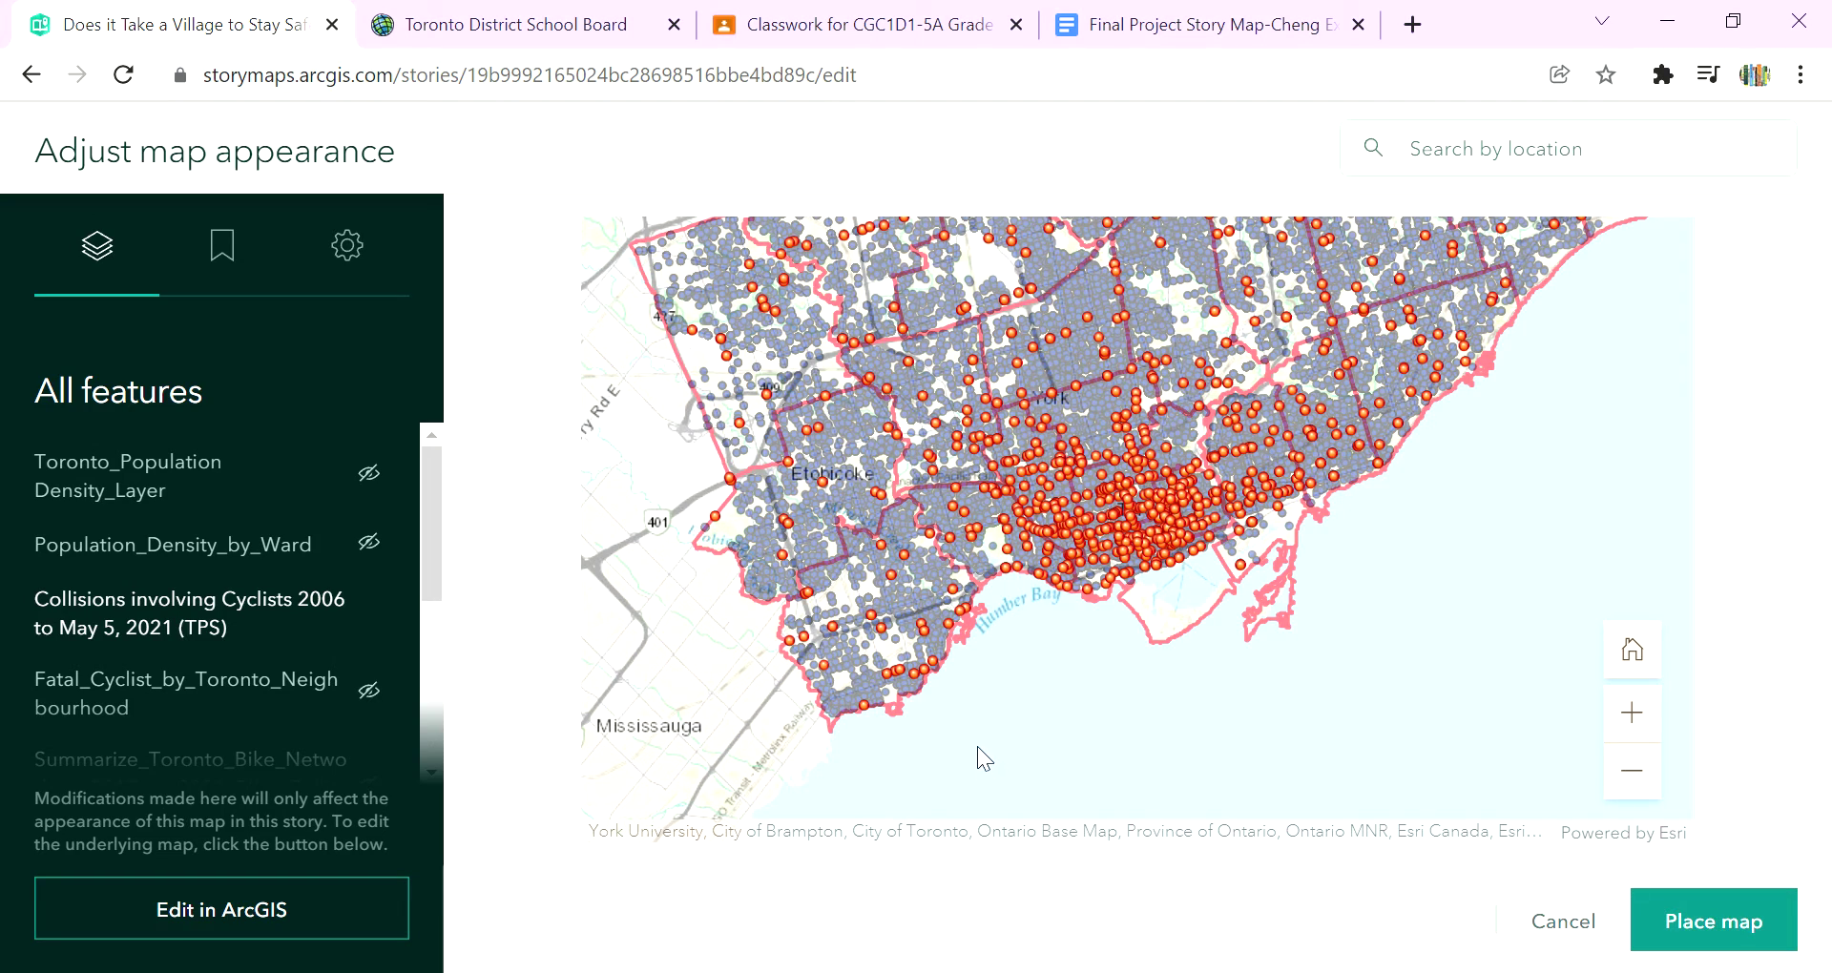
Frame the map closely on High Park and Humber Bay with the surrounding streets, and place it in the story.
drag(1033, 630, 972, 726)
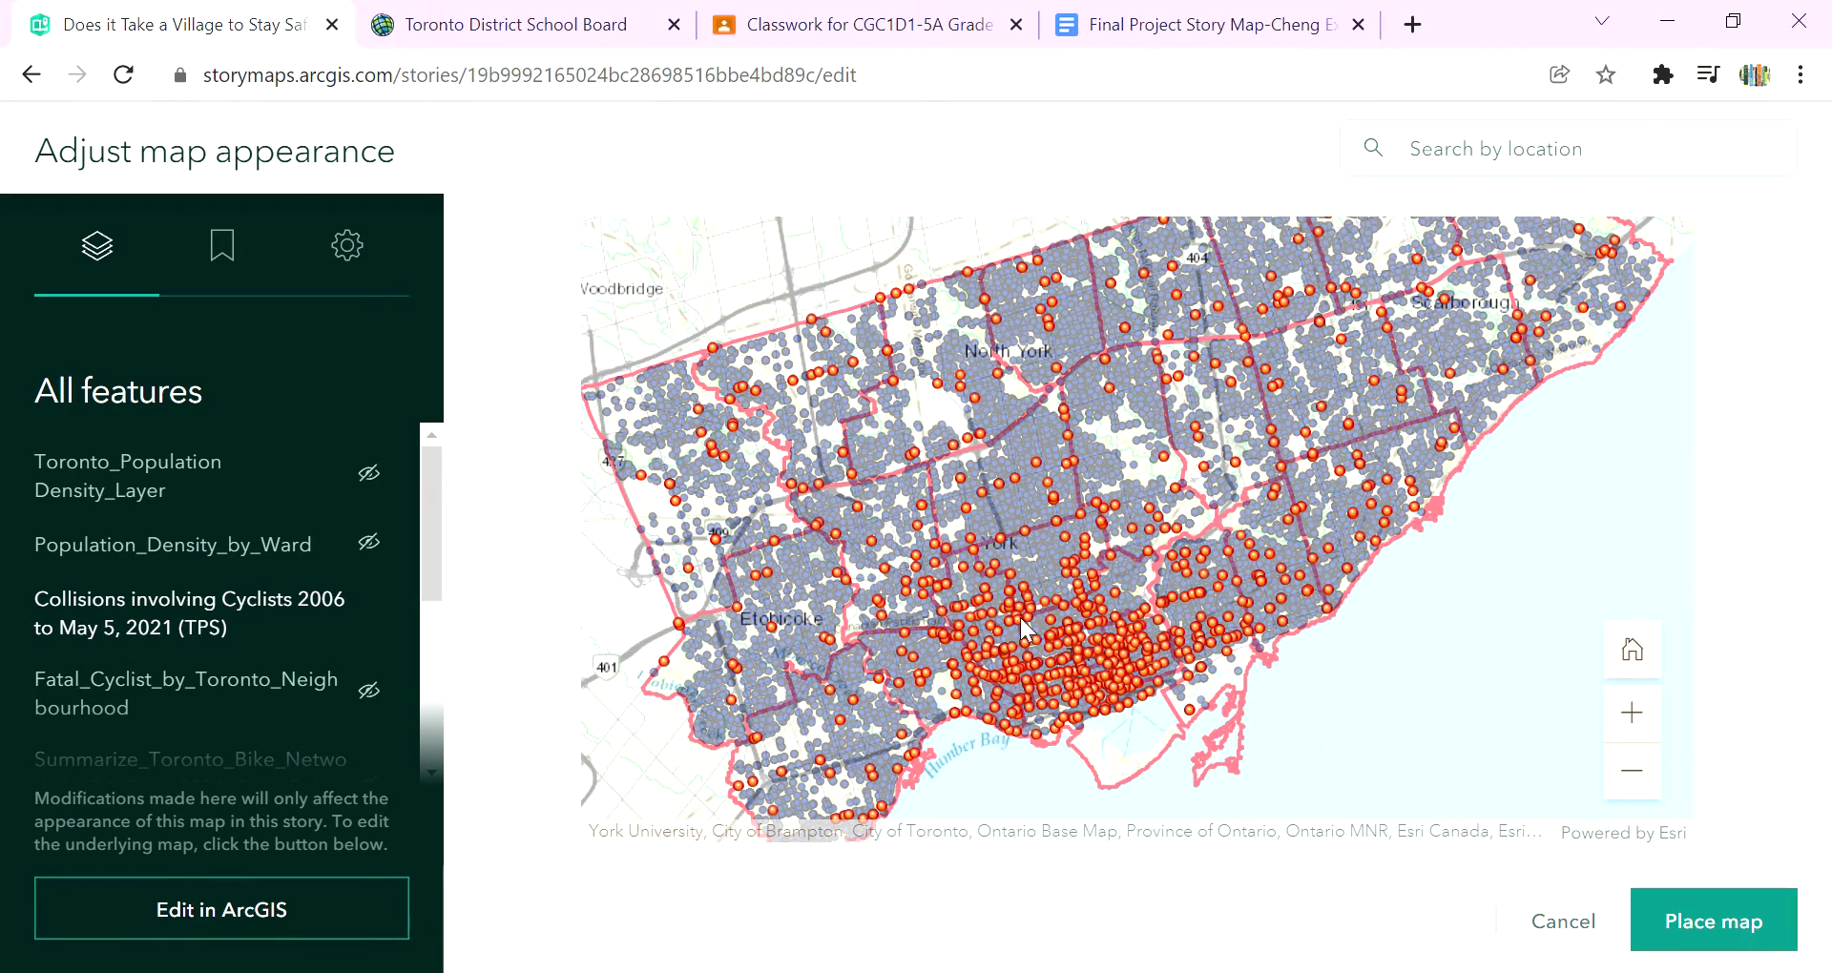
drag(1021, 616, 1119, 531)
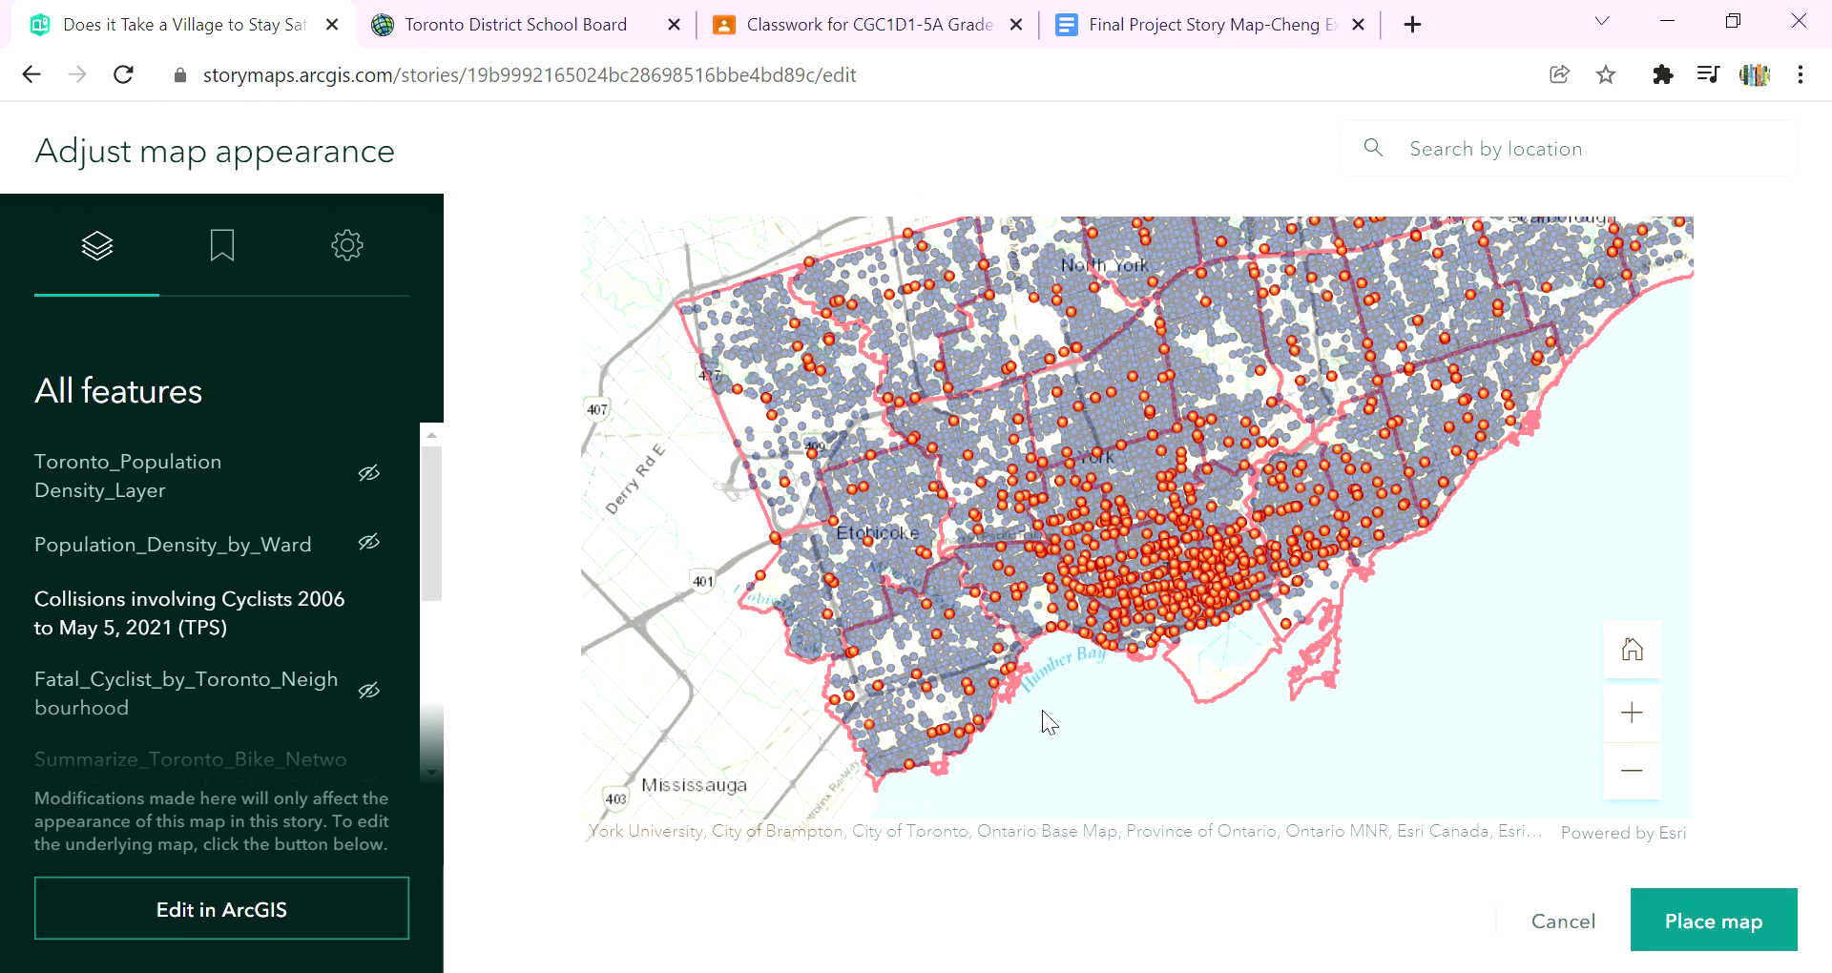
drag(1088, 695, 1231, 921)
scroll(977, 670, up, 3)
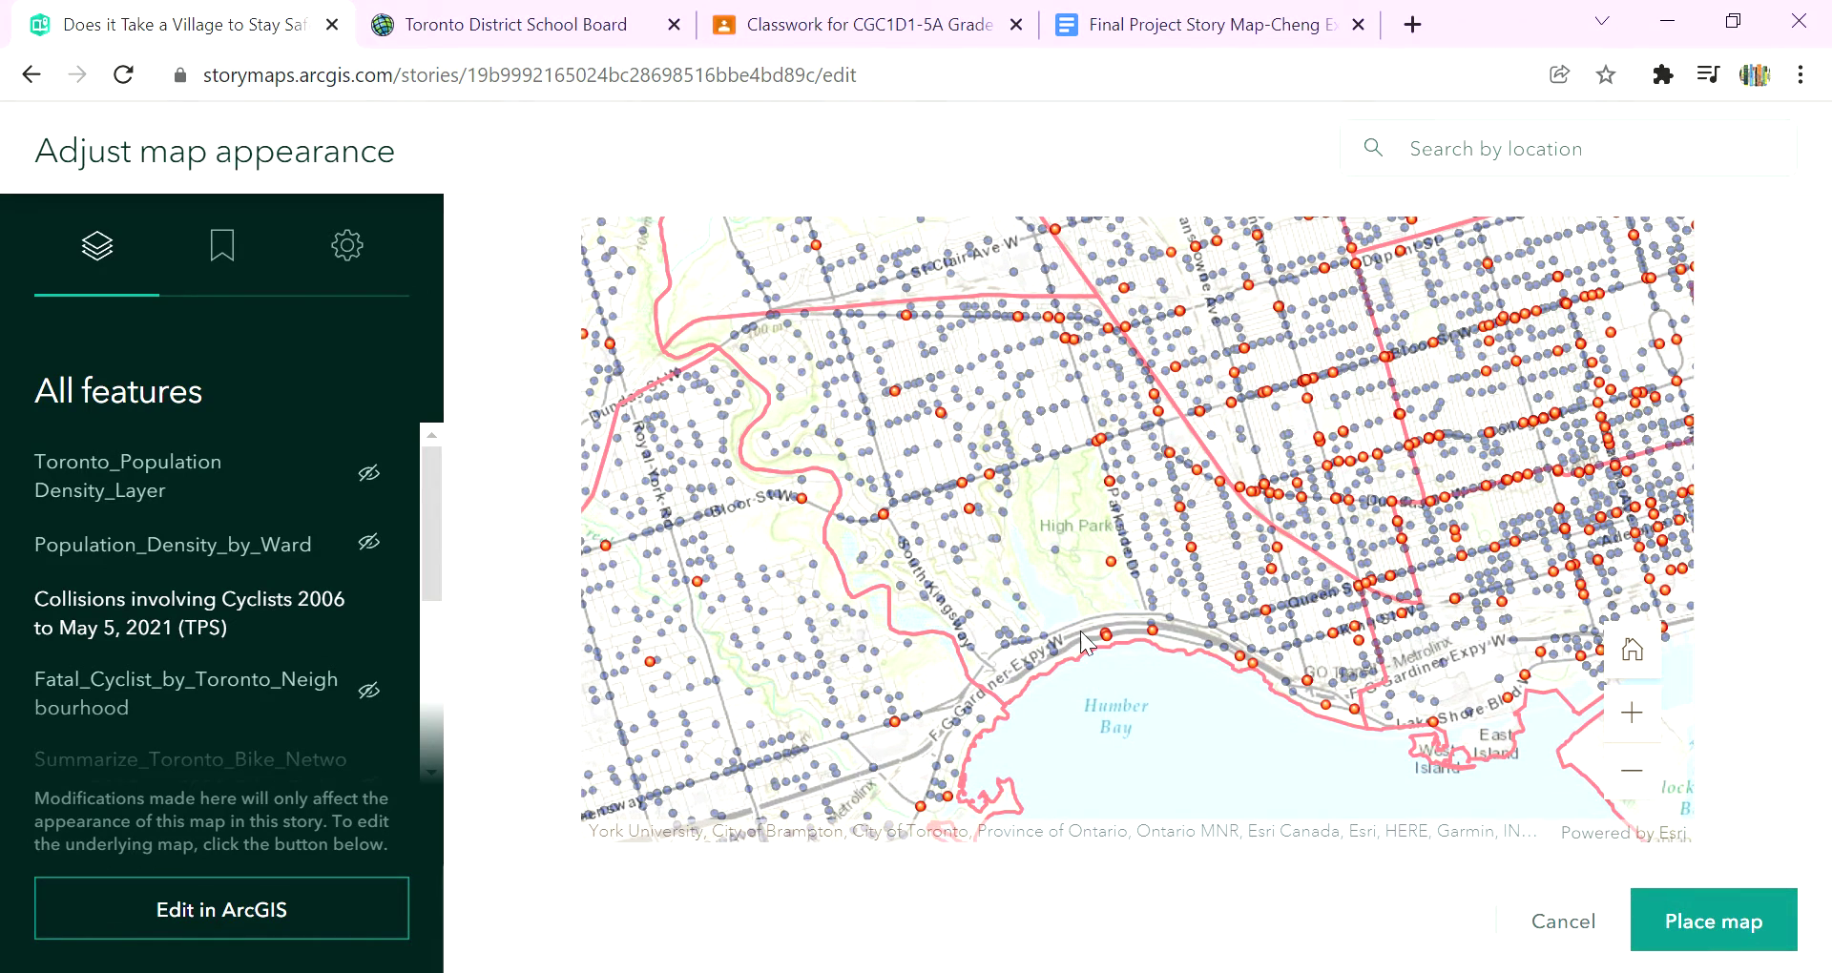
mouse_move(1192, 747)
mouse_down()
mouse_move(1159, 701)
mouse_move(1210, 735)
mouse_move(1196, 725)
mouse_up()
scroll(1195, 709, up, 2)
scroll(1165, 689, down, 2)
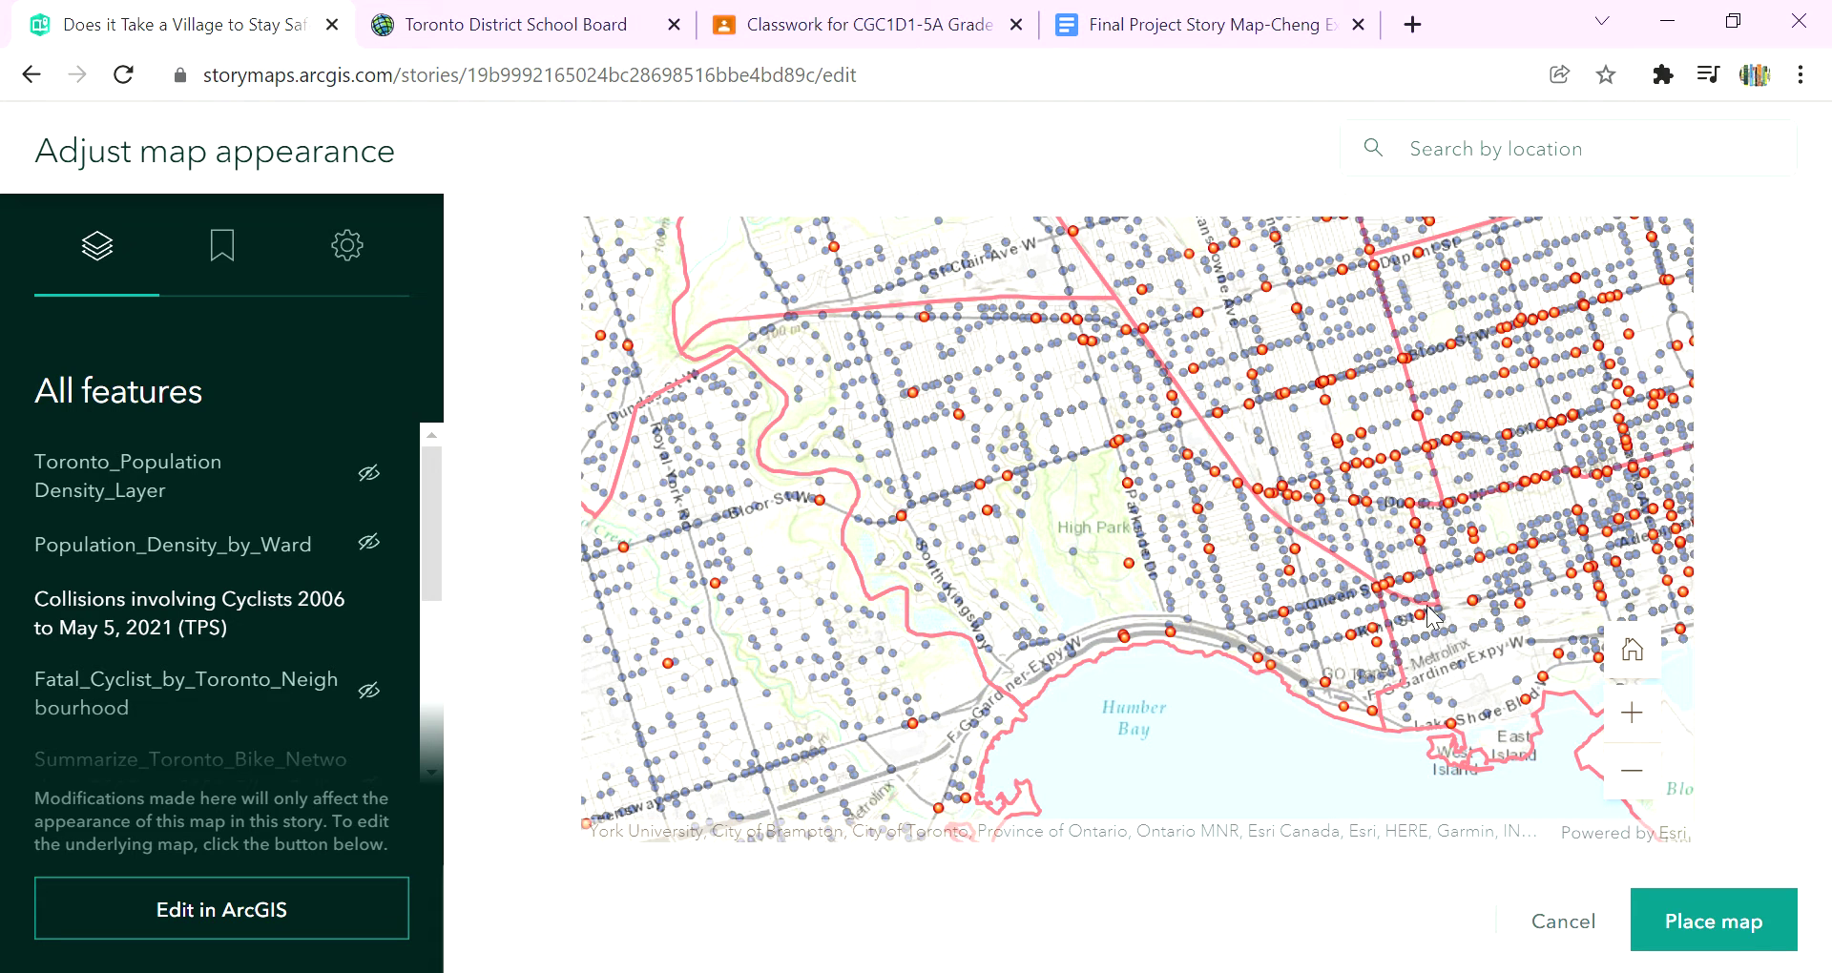
click(1743, 932)
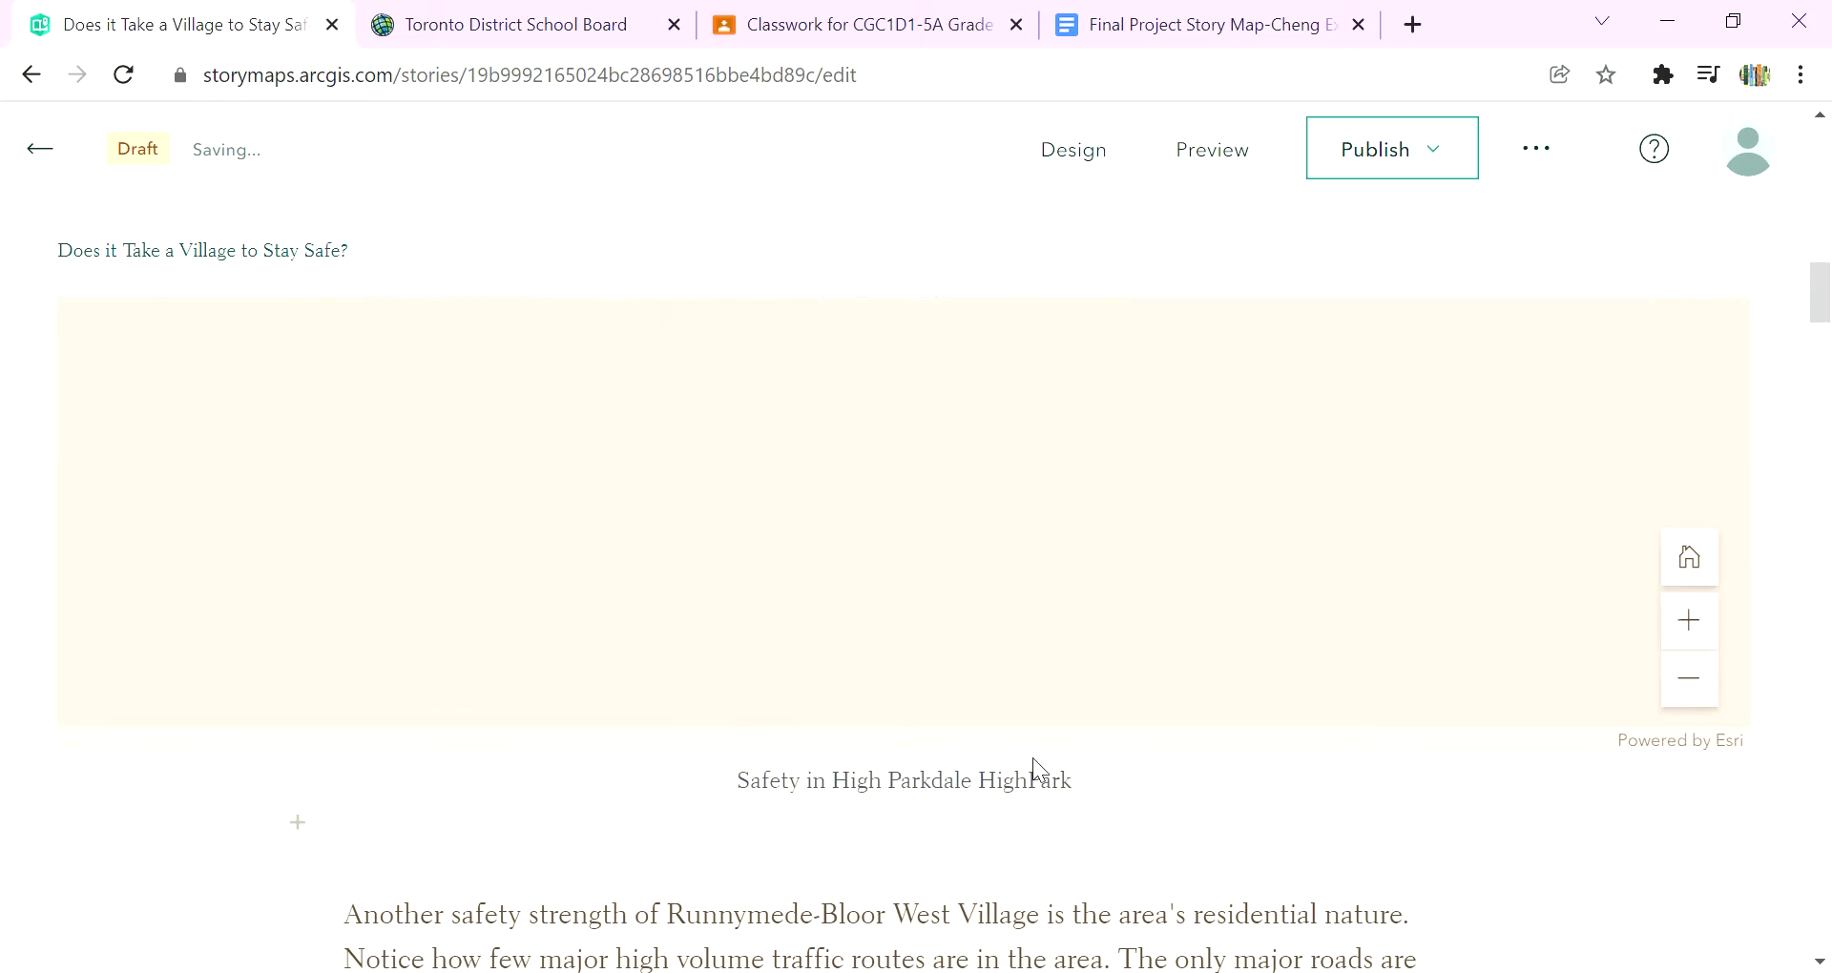
Examine the placed map together with the paragraphs above and below it.
scroll(1035, 773, up, 2)
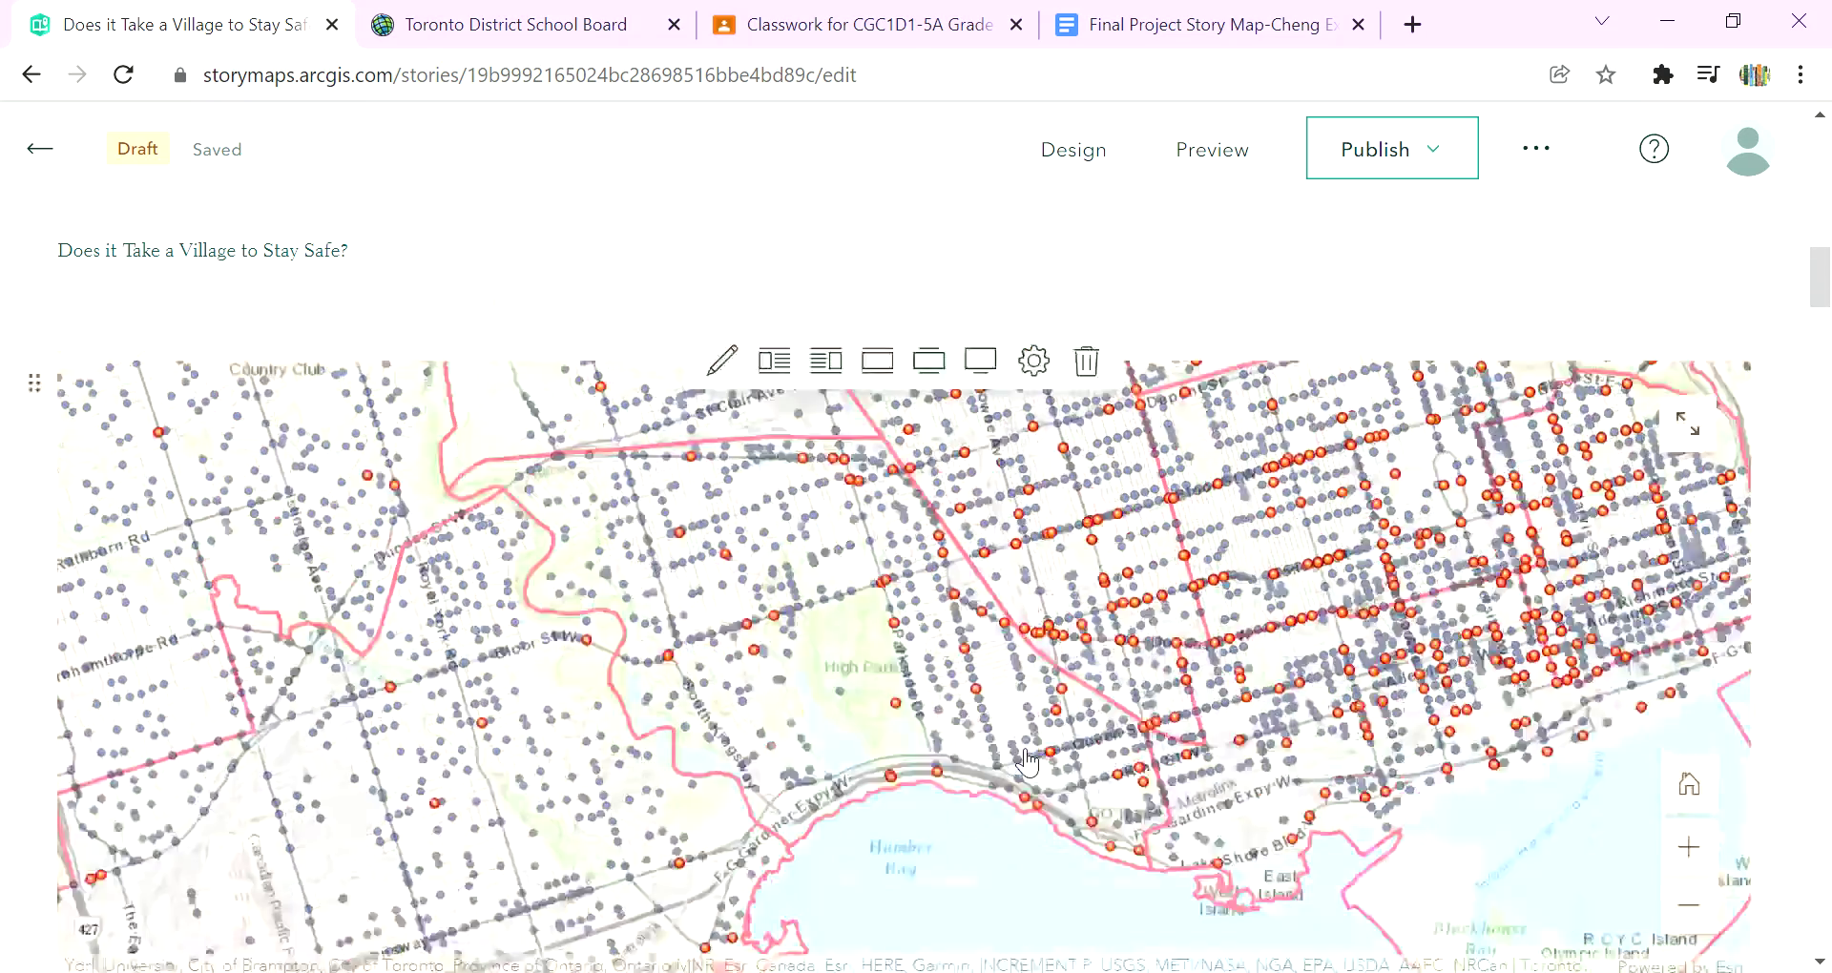
drag(945, 888, 931, 816)
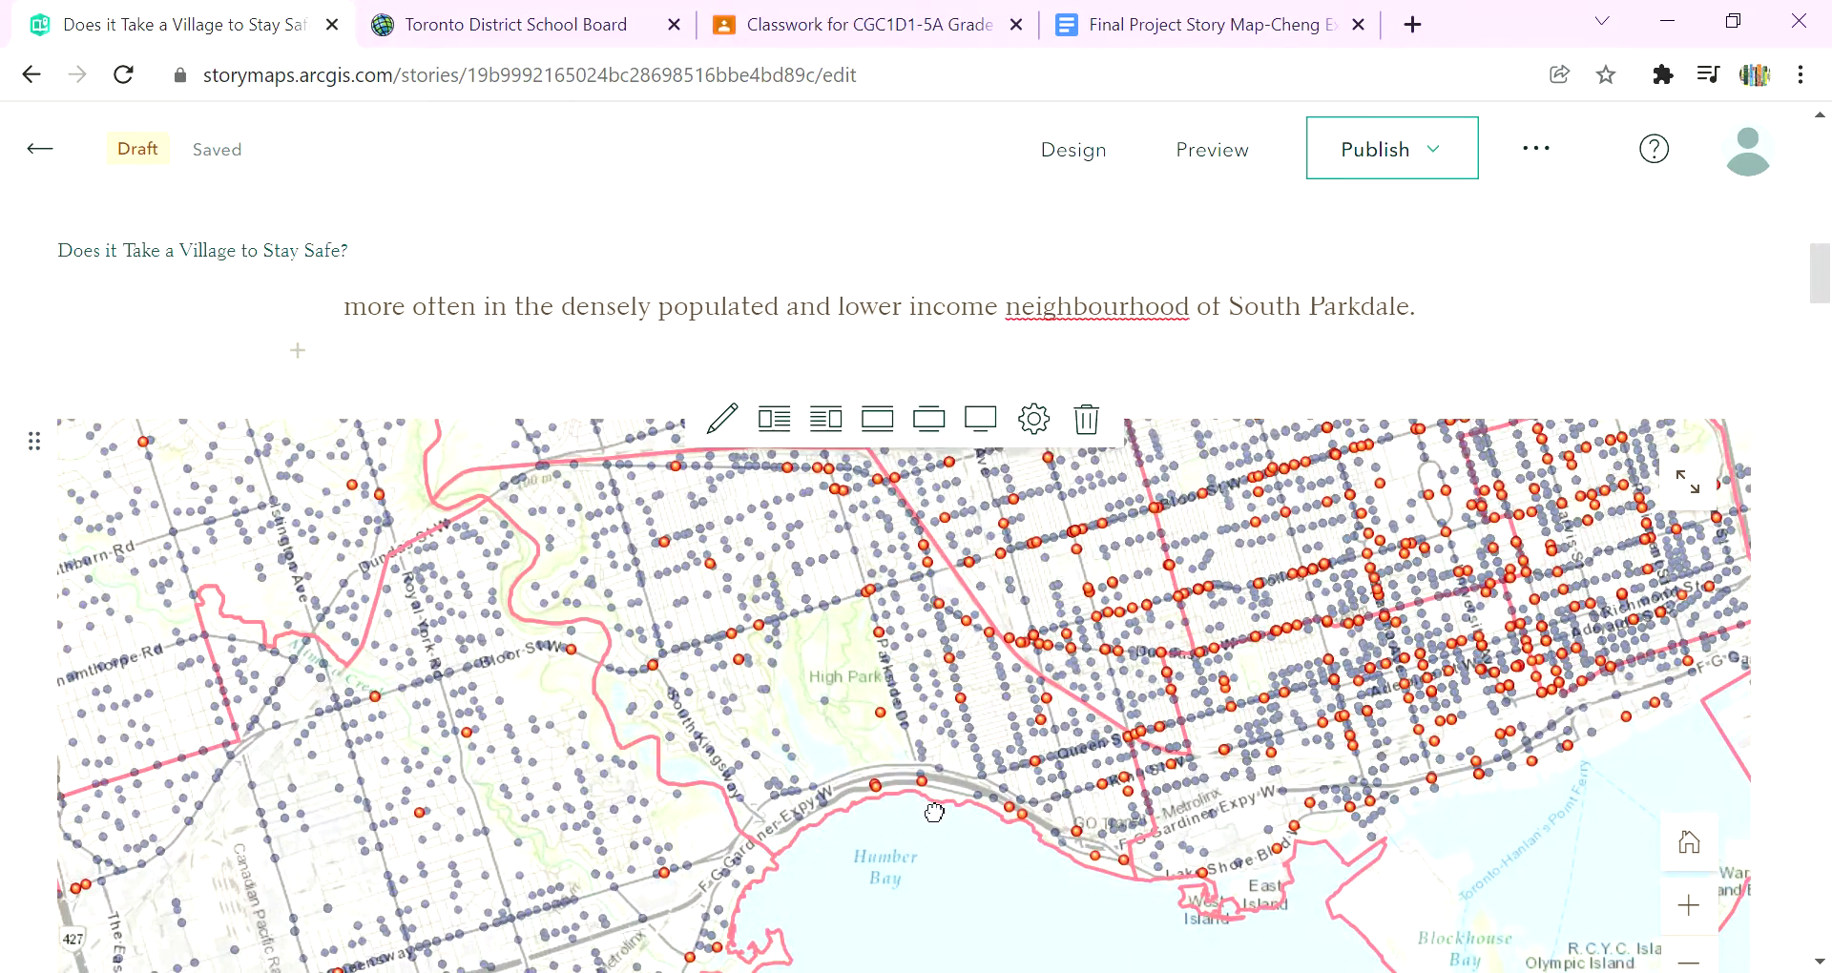
scroll(1048, 794, down, 2)
scroll(1046, 790, down, 3)
scroll(1046, 791, up, 5)
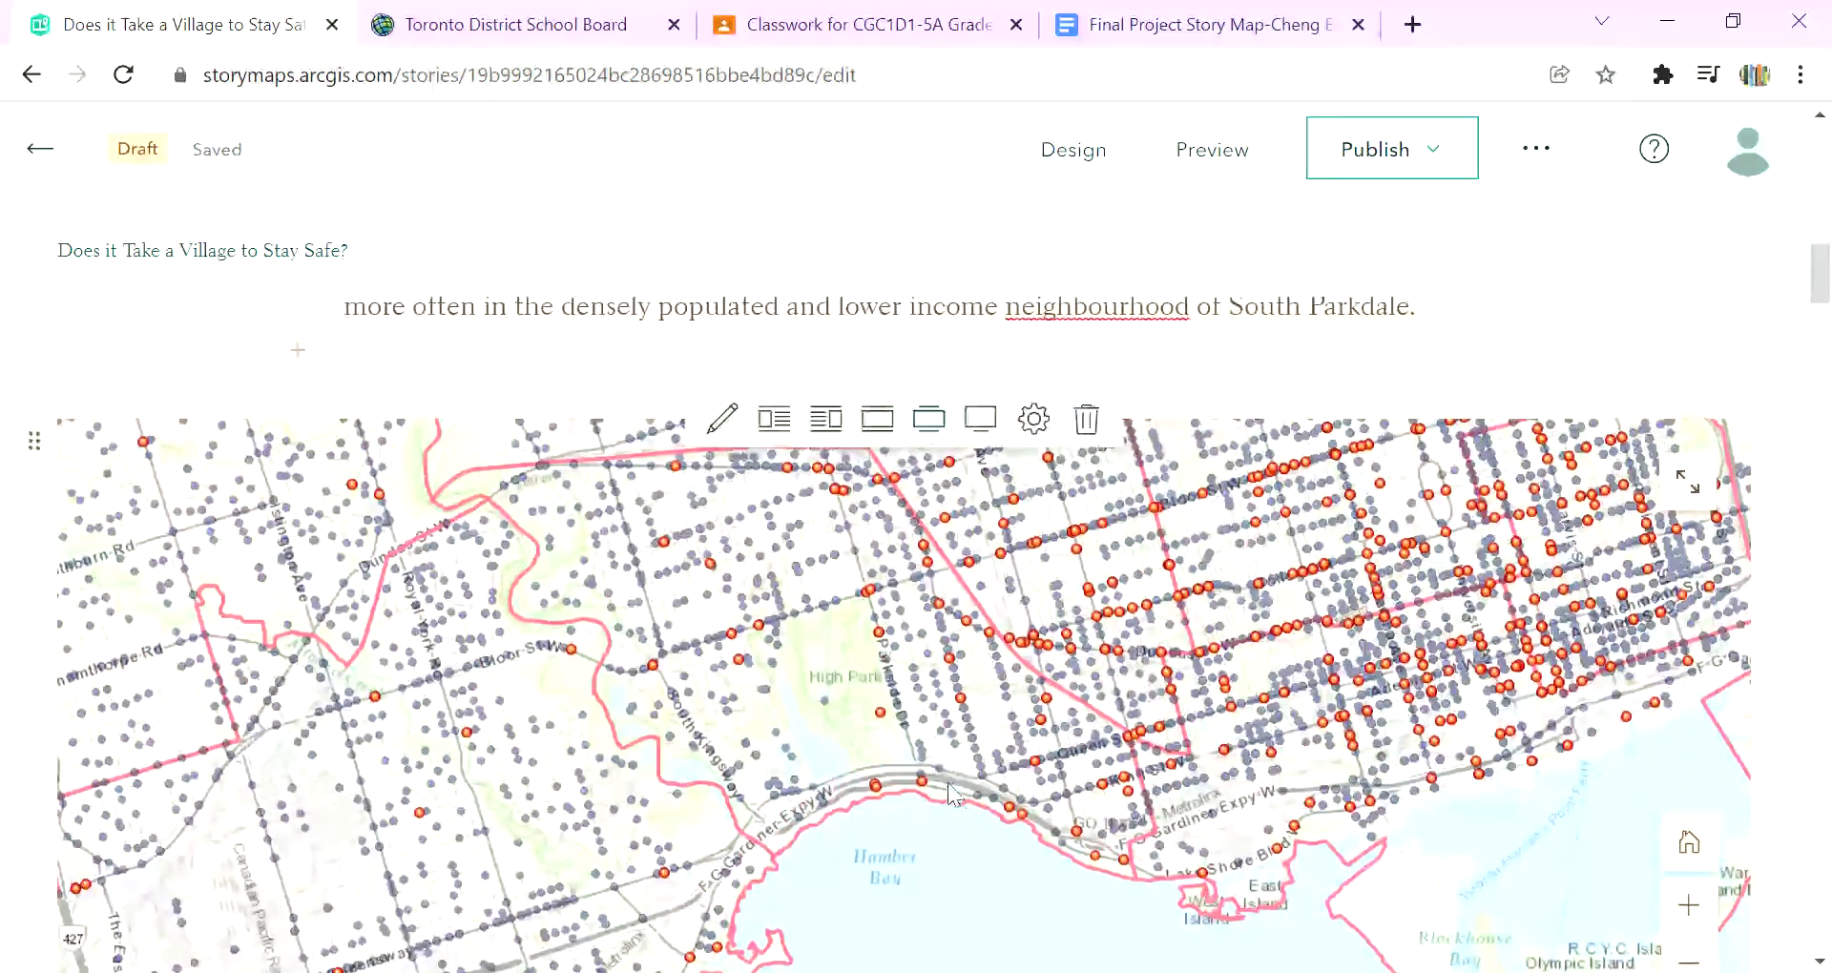
drag(921, 728, 947, 859)
scroll(902, 826, up, 1)
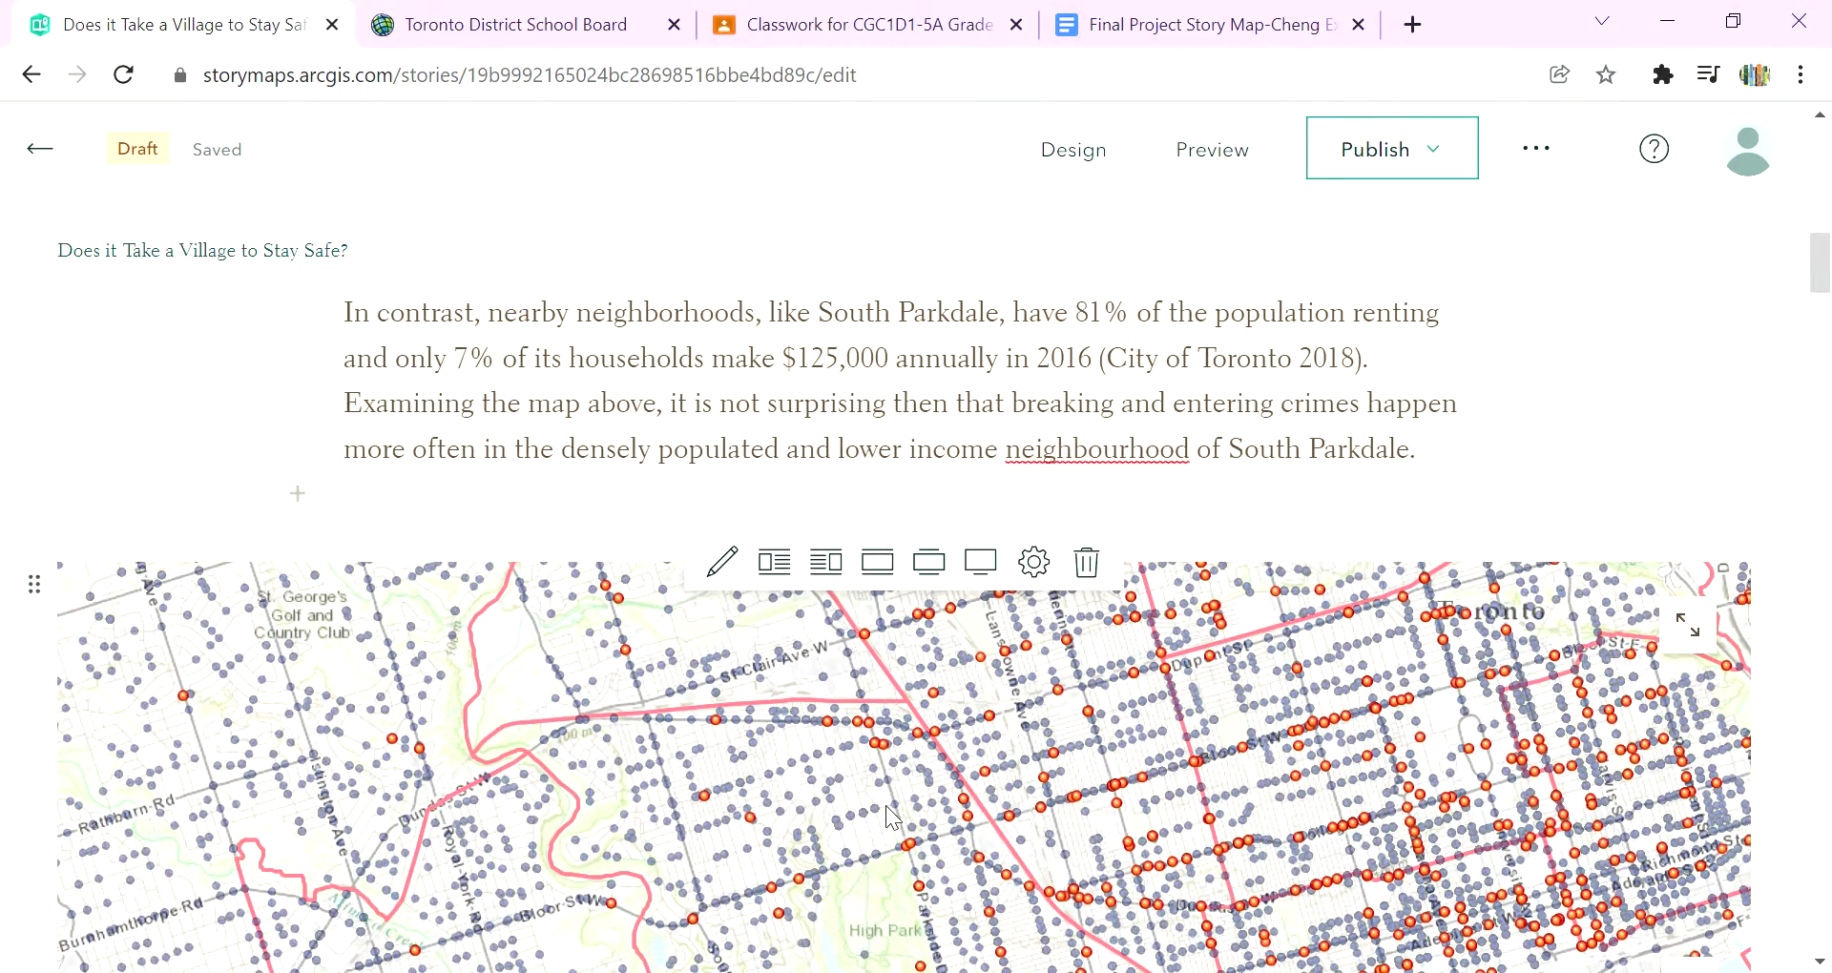
scroll(897, 818, down, 2)
scroll(909, 763, down, 3)
scroll(912, 703, up, 1)
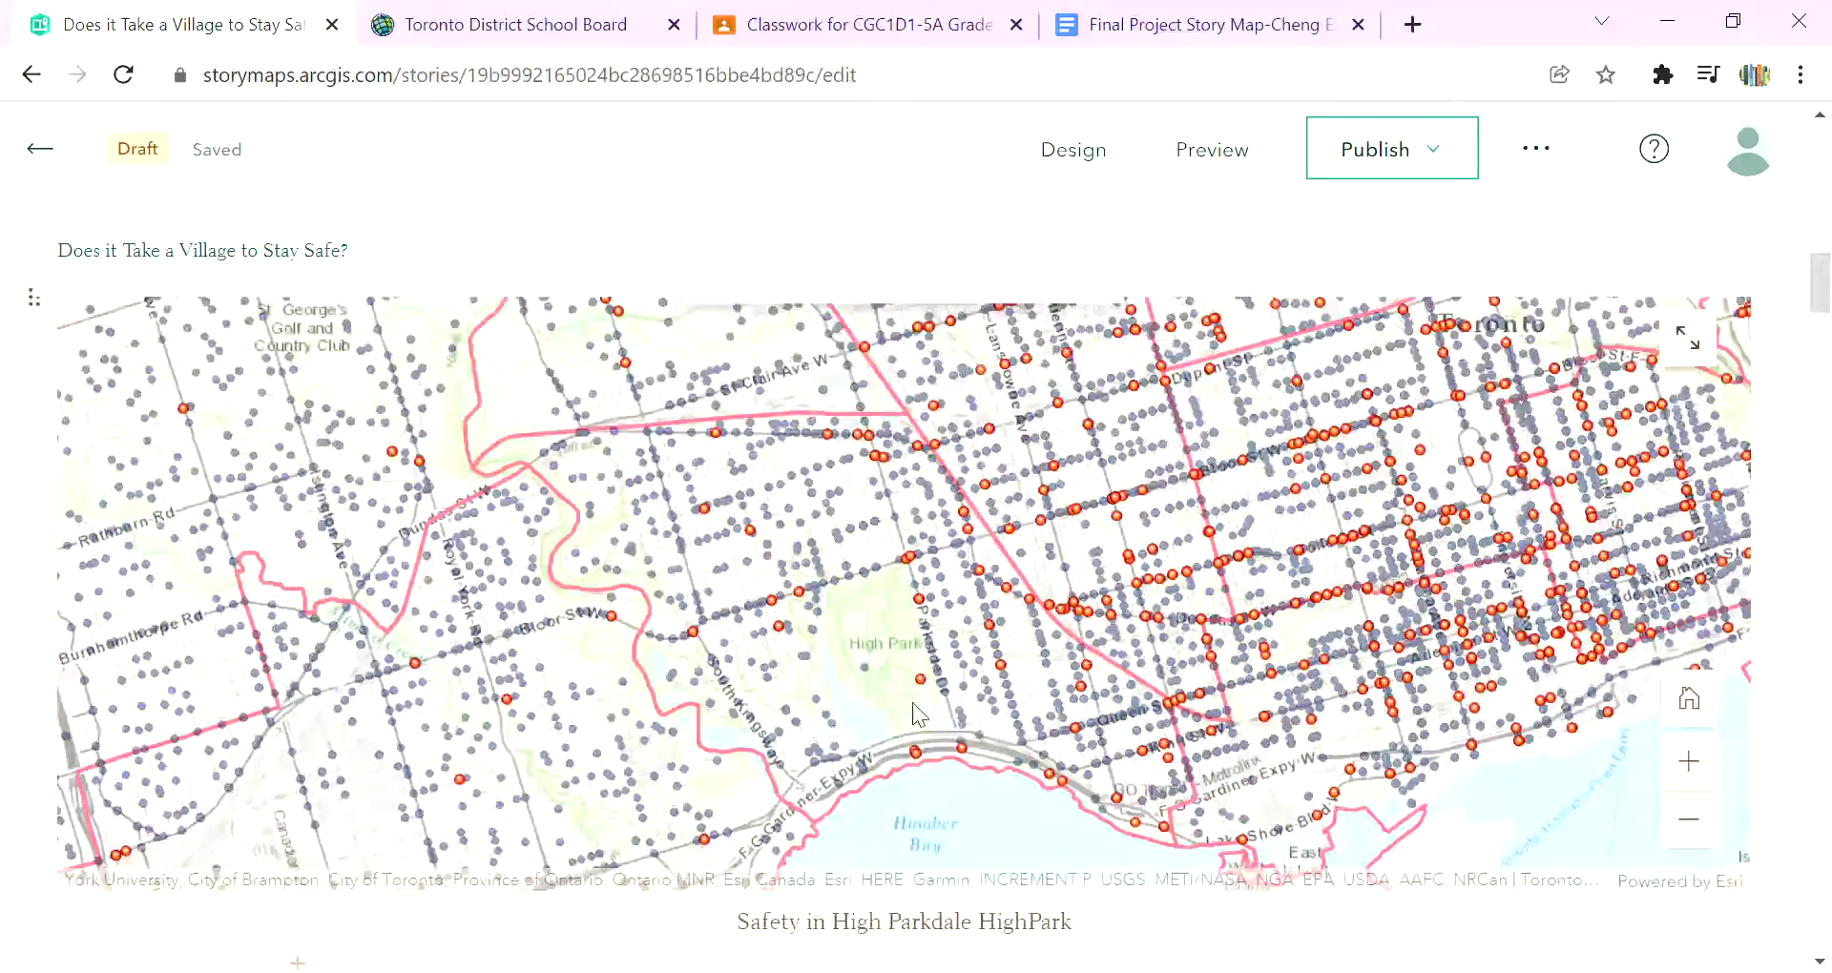
scroll(913, 704, down, 1)
scroll(910, 707, up, 1)
scroll(908, 706, down, 3)
scroll(912, 708, up, 1)
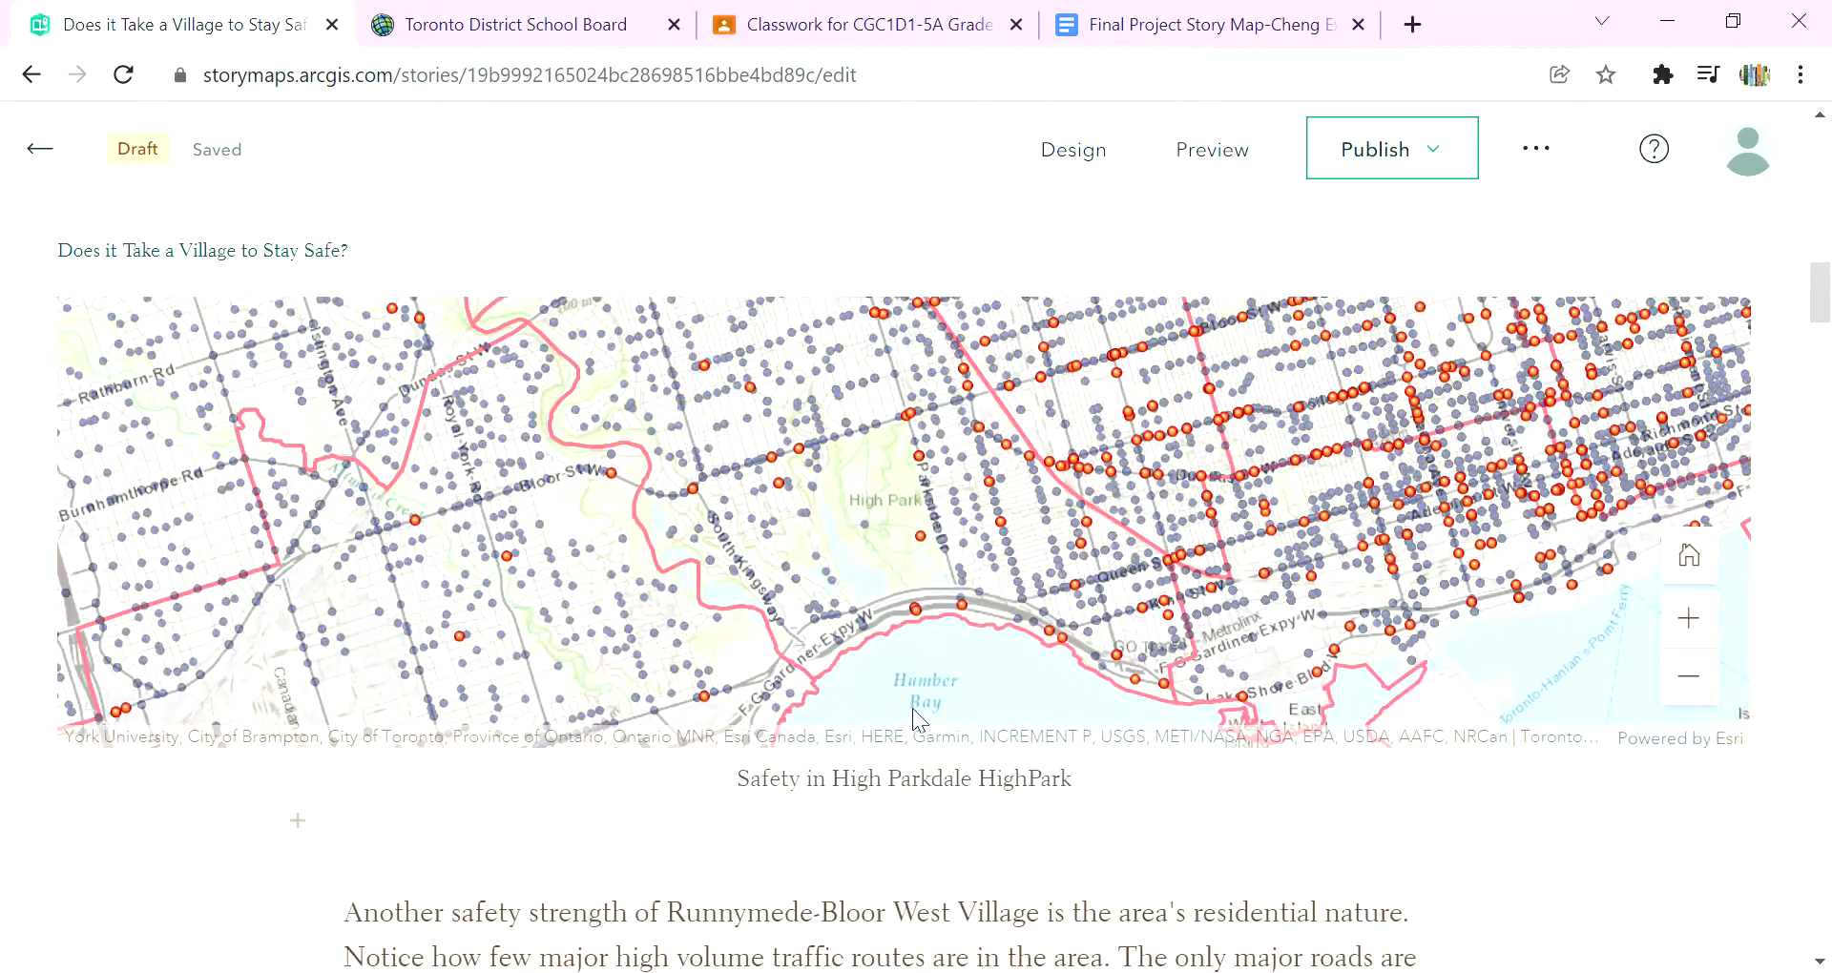
Inspect the embedded map close up around High Park, reset its extent, and inspect the Runnymede-Bloor West Village area.
click(1685, 612)
scroll(1019, 558, down, 1)
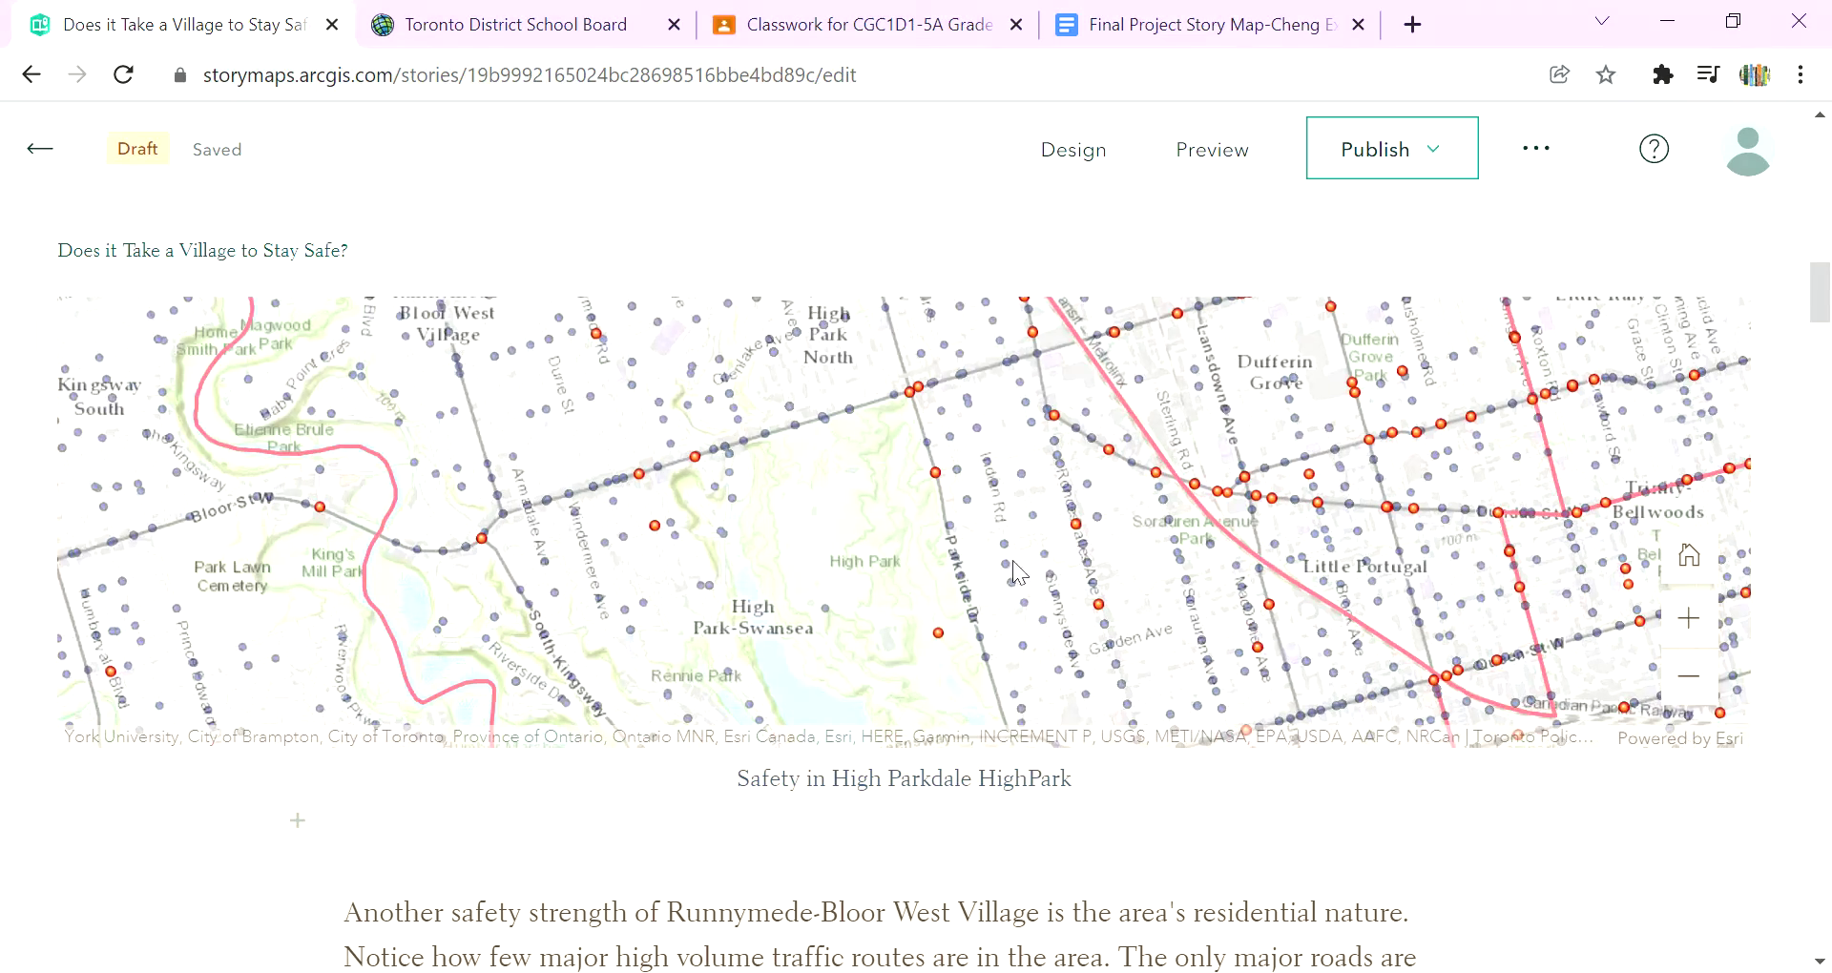
click(1693, 540)
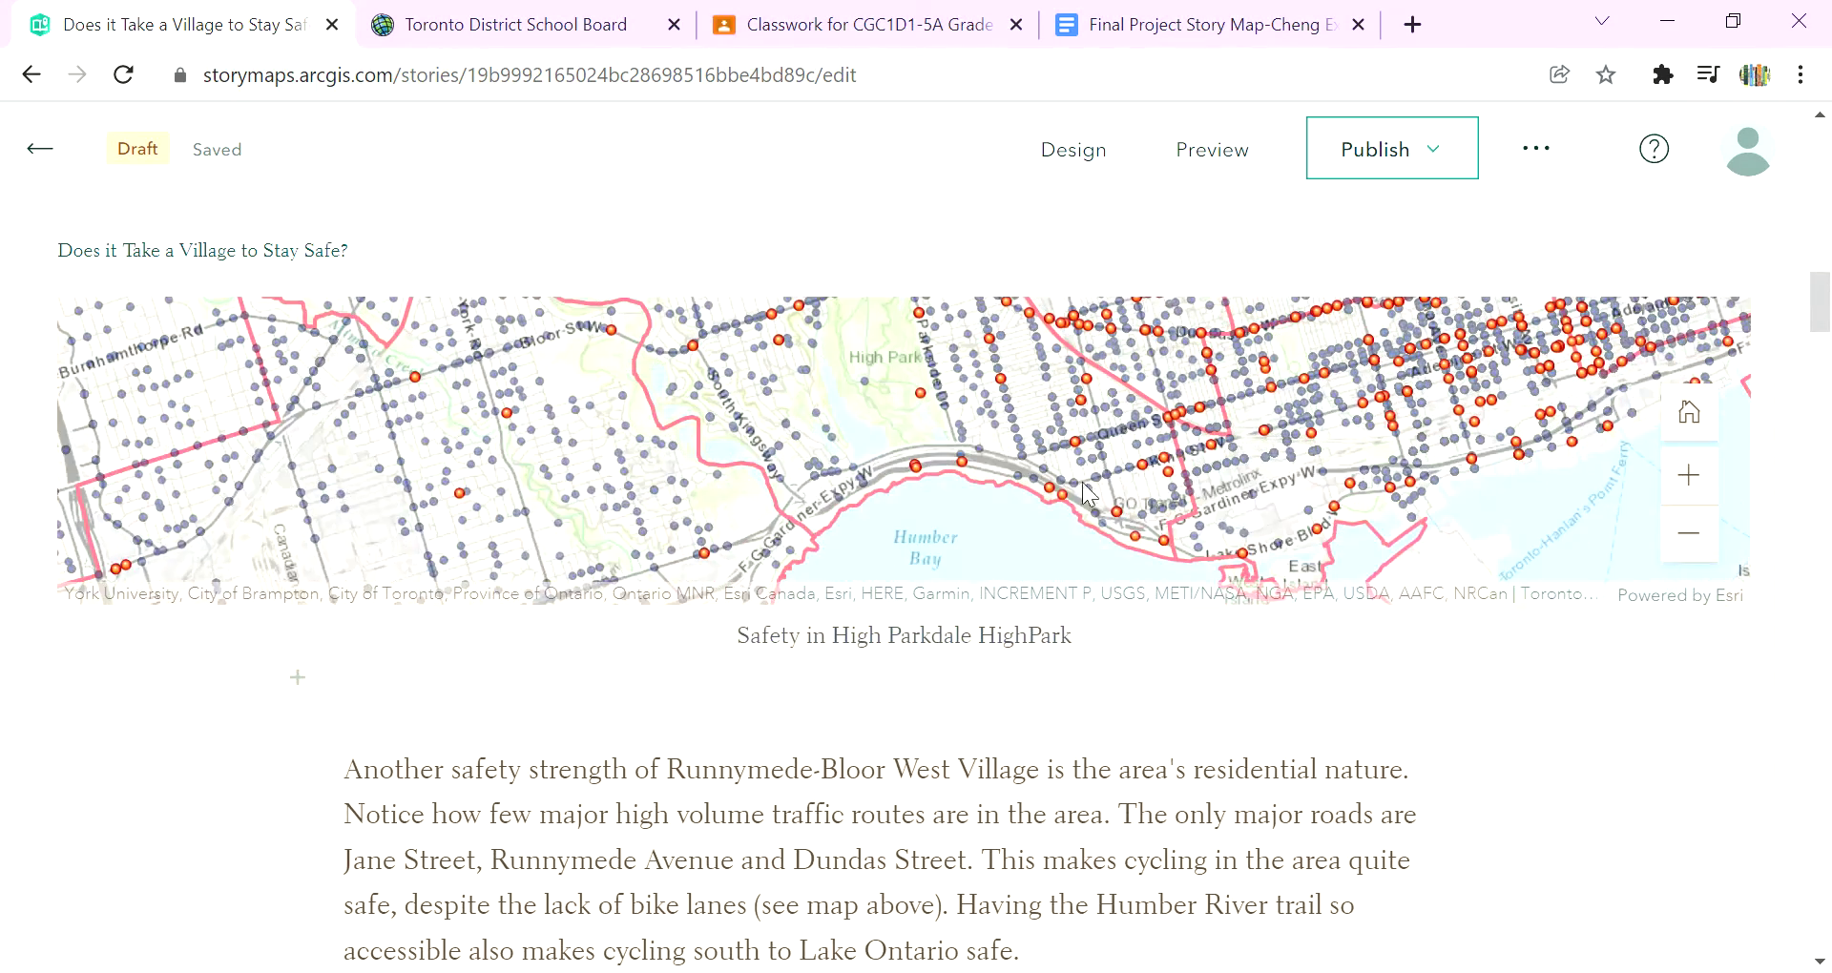
scroll(1082, 483, up, 1)
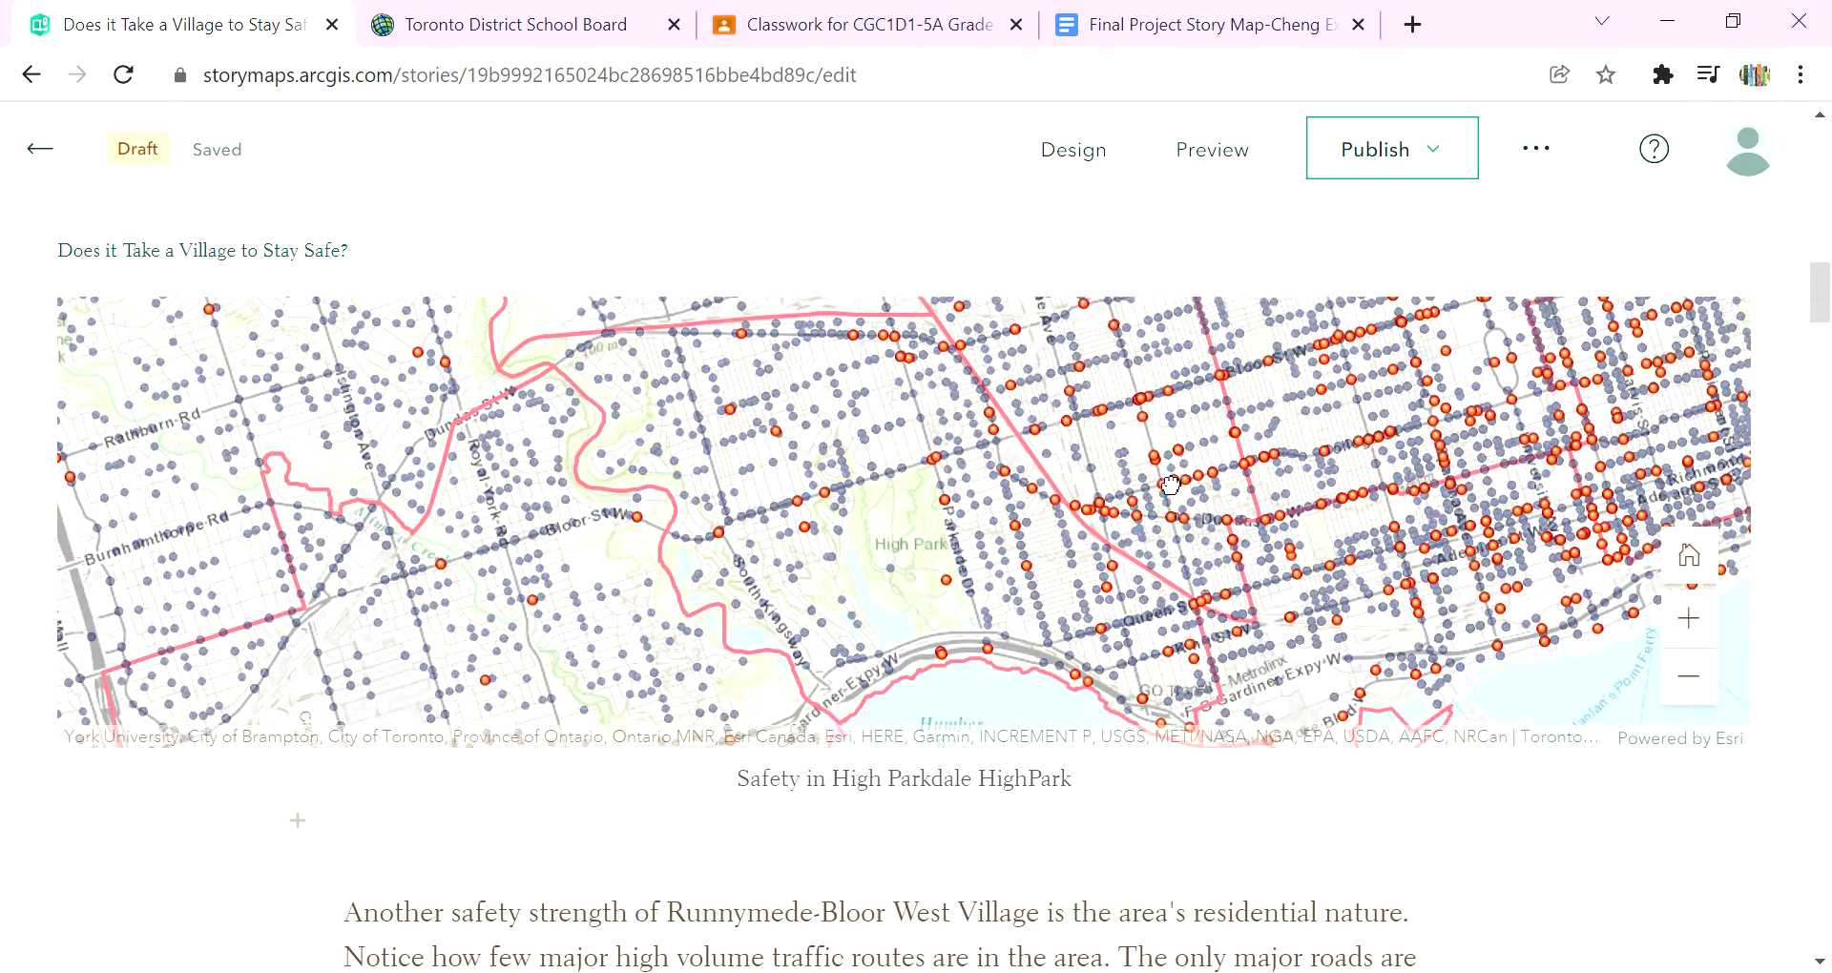
click(1689, 617)
drag(1146, 573, 1549, 680)
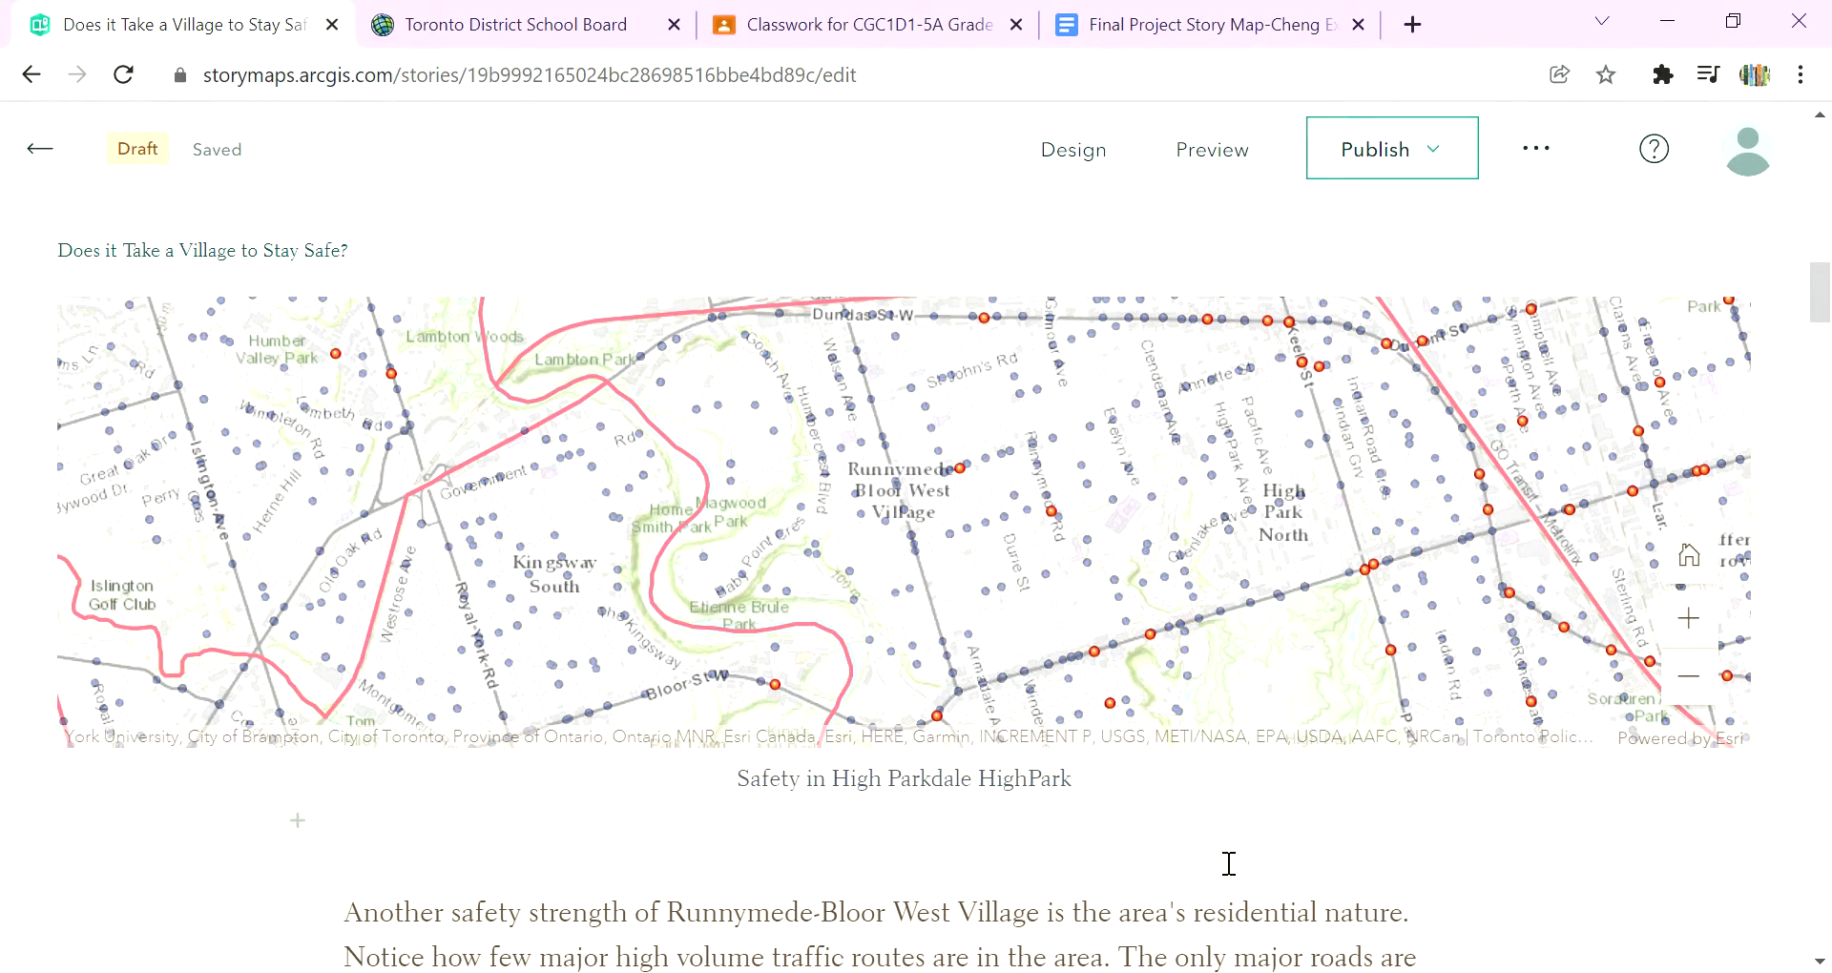
Replace the embedded map's default caption with the text "Map of breaking and entering occurrences (blue dots)".
click(855, 786)
drag(1129, 805, 722, 801)
key(BackSpace)
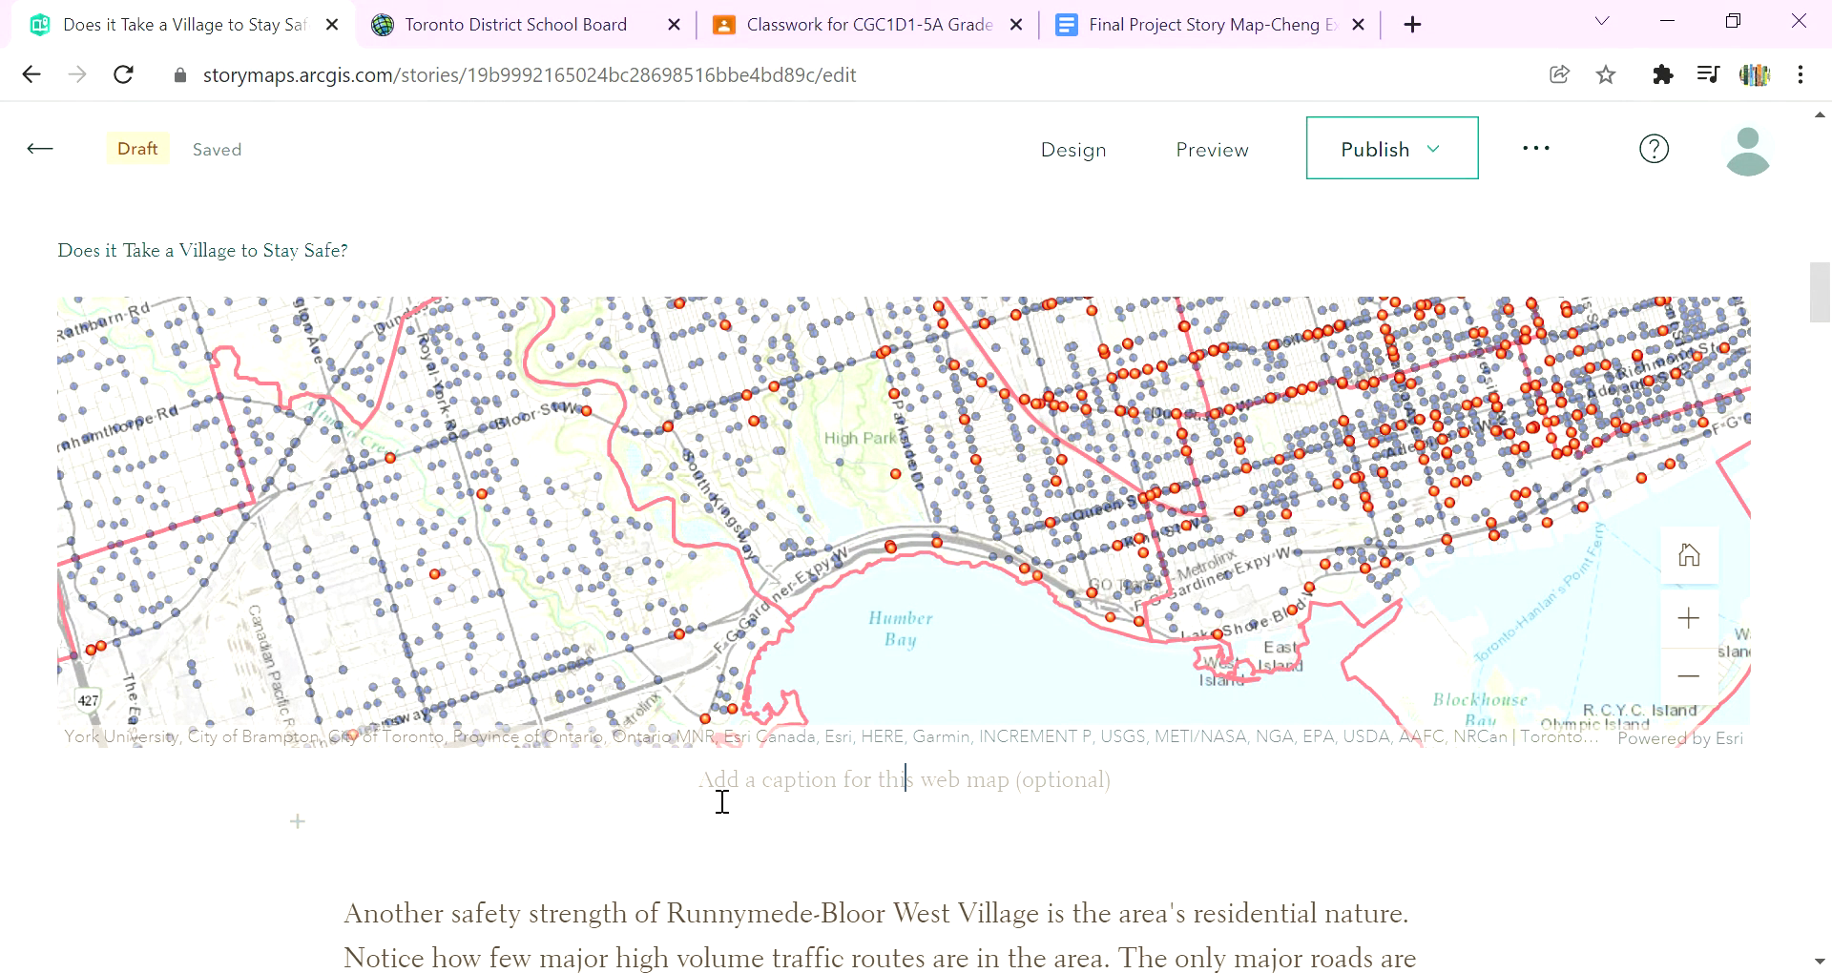
text(Map of )
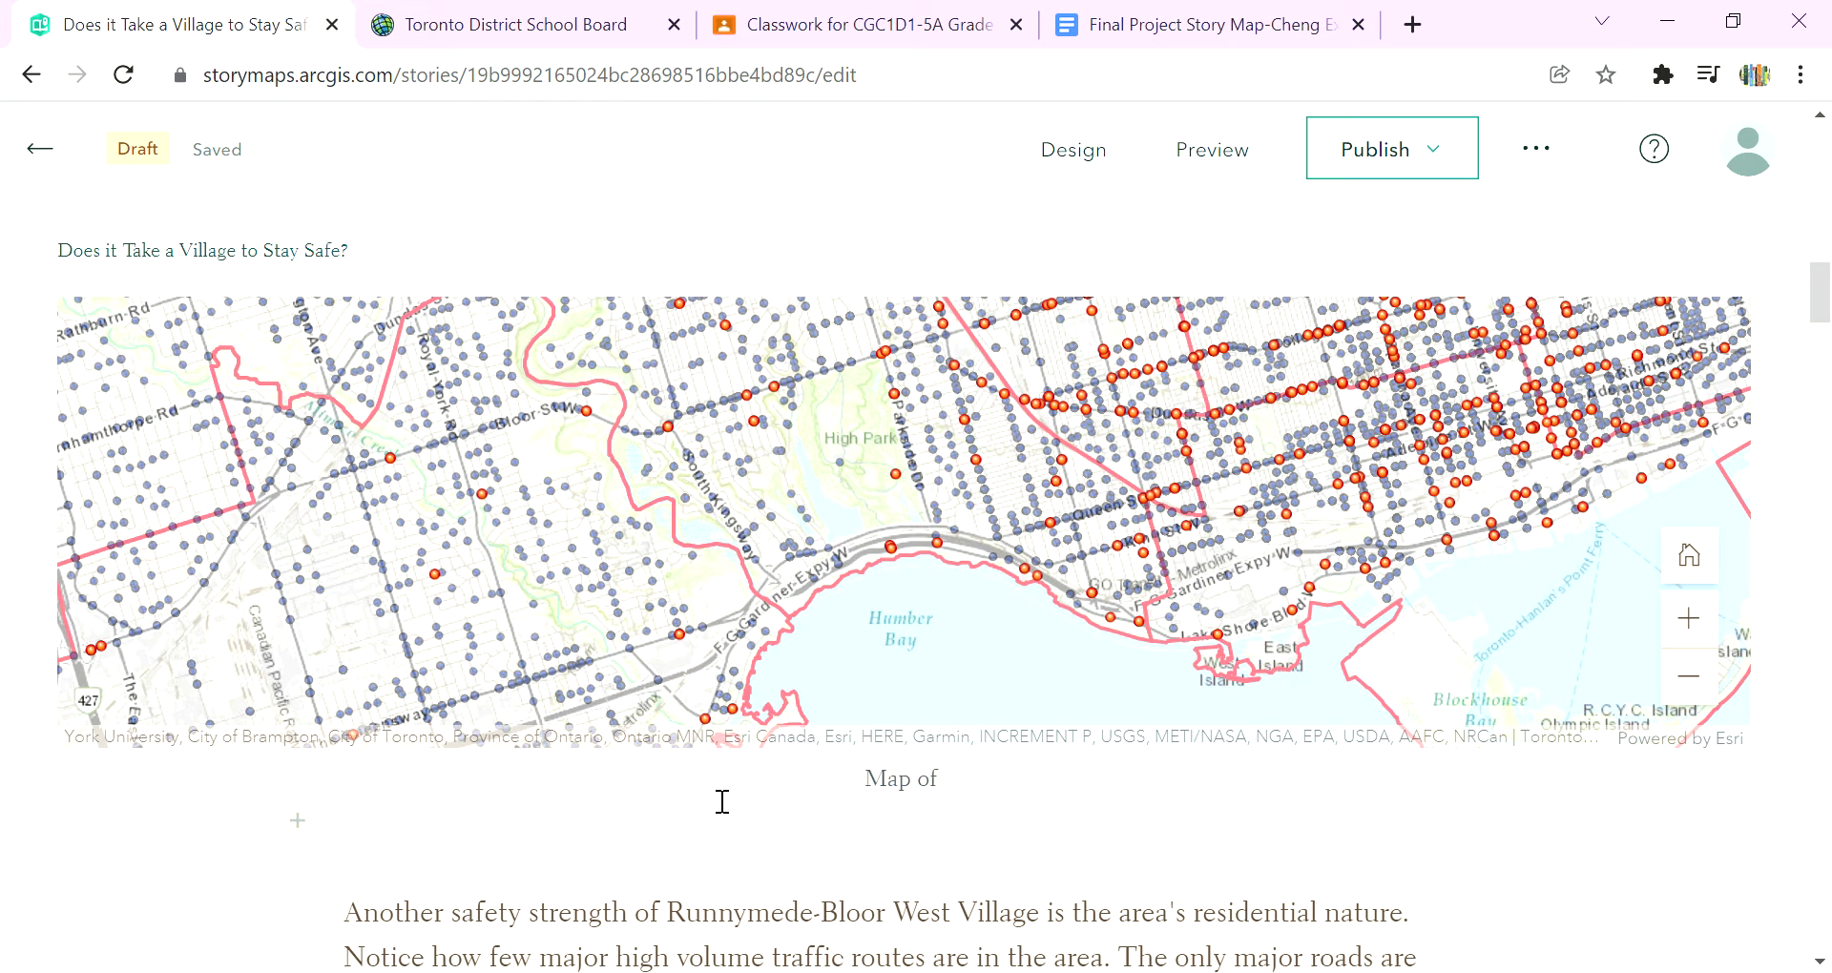
text(breaking and en)
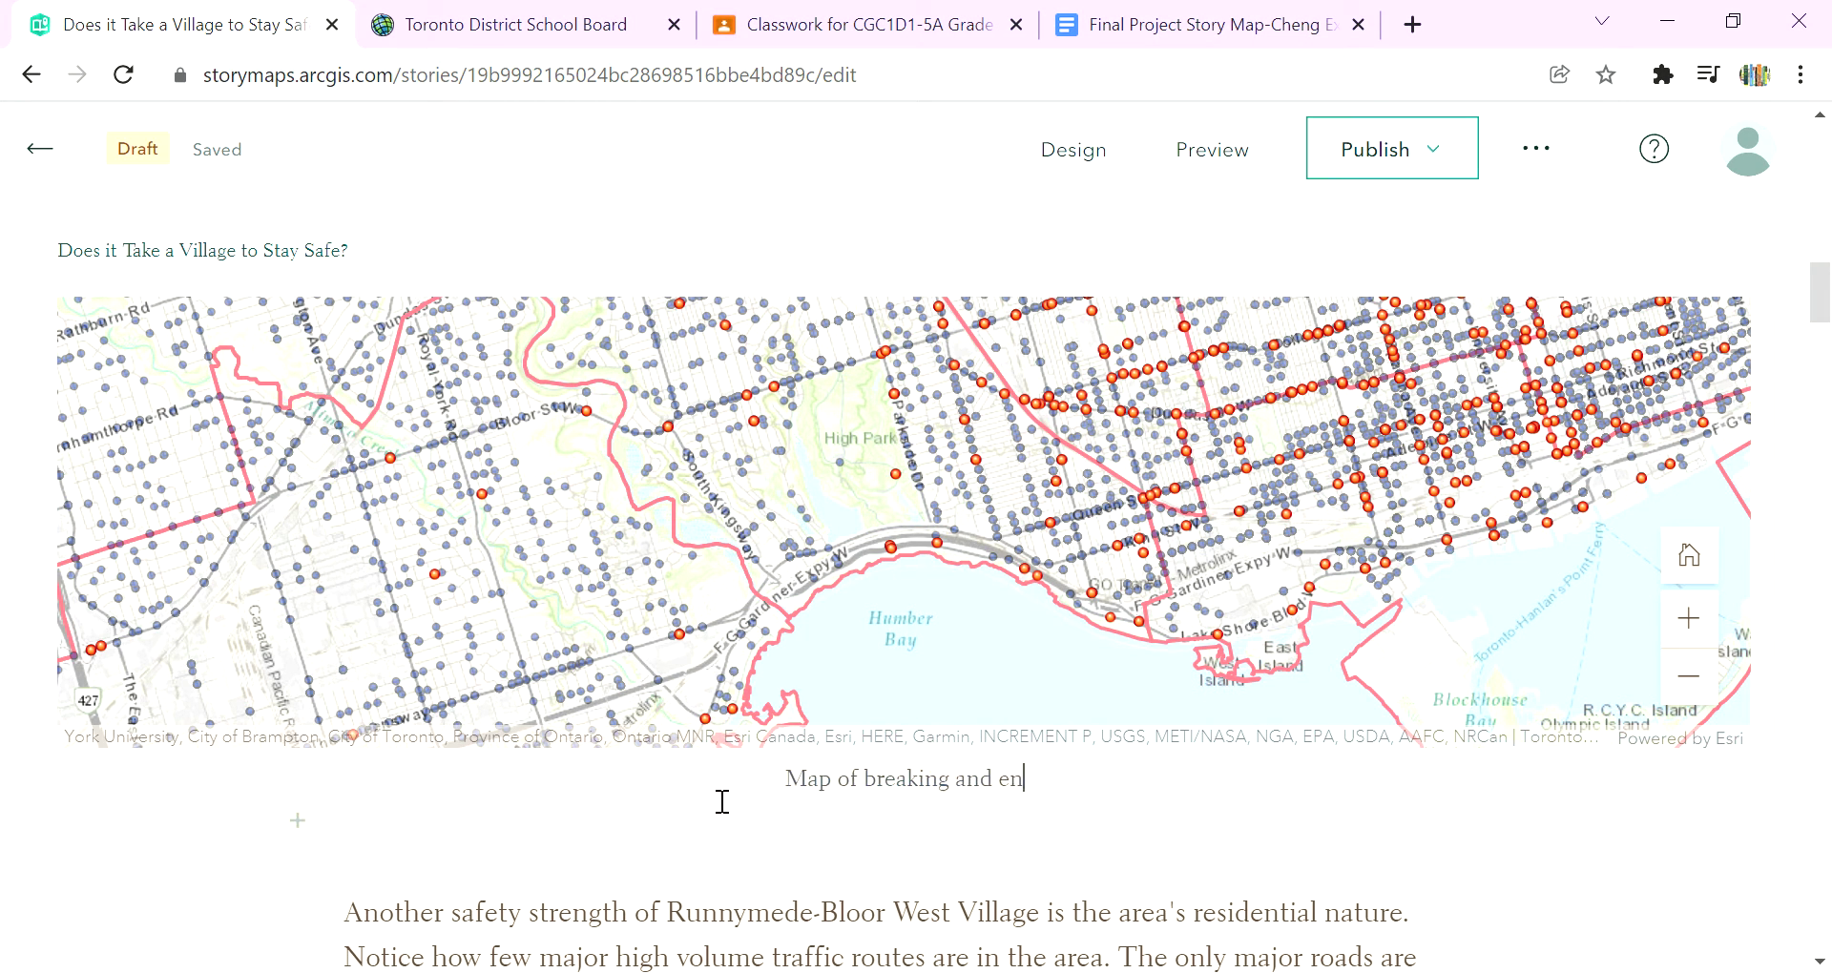
text(tering occ)
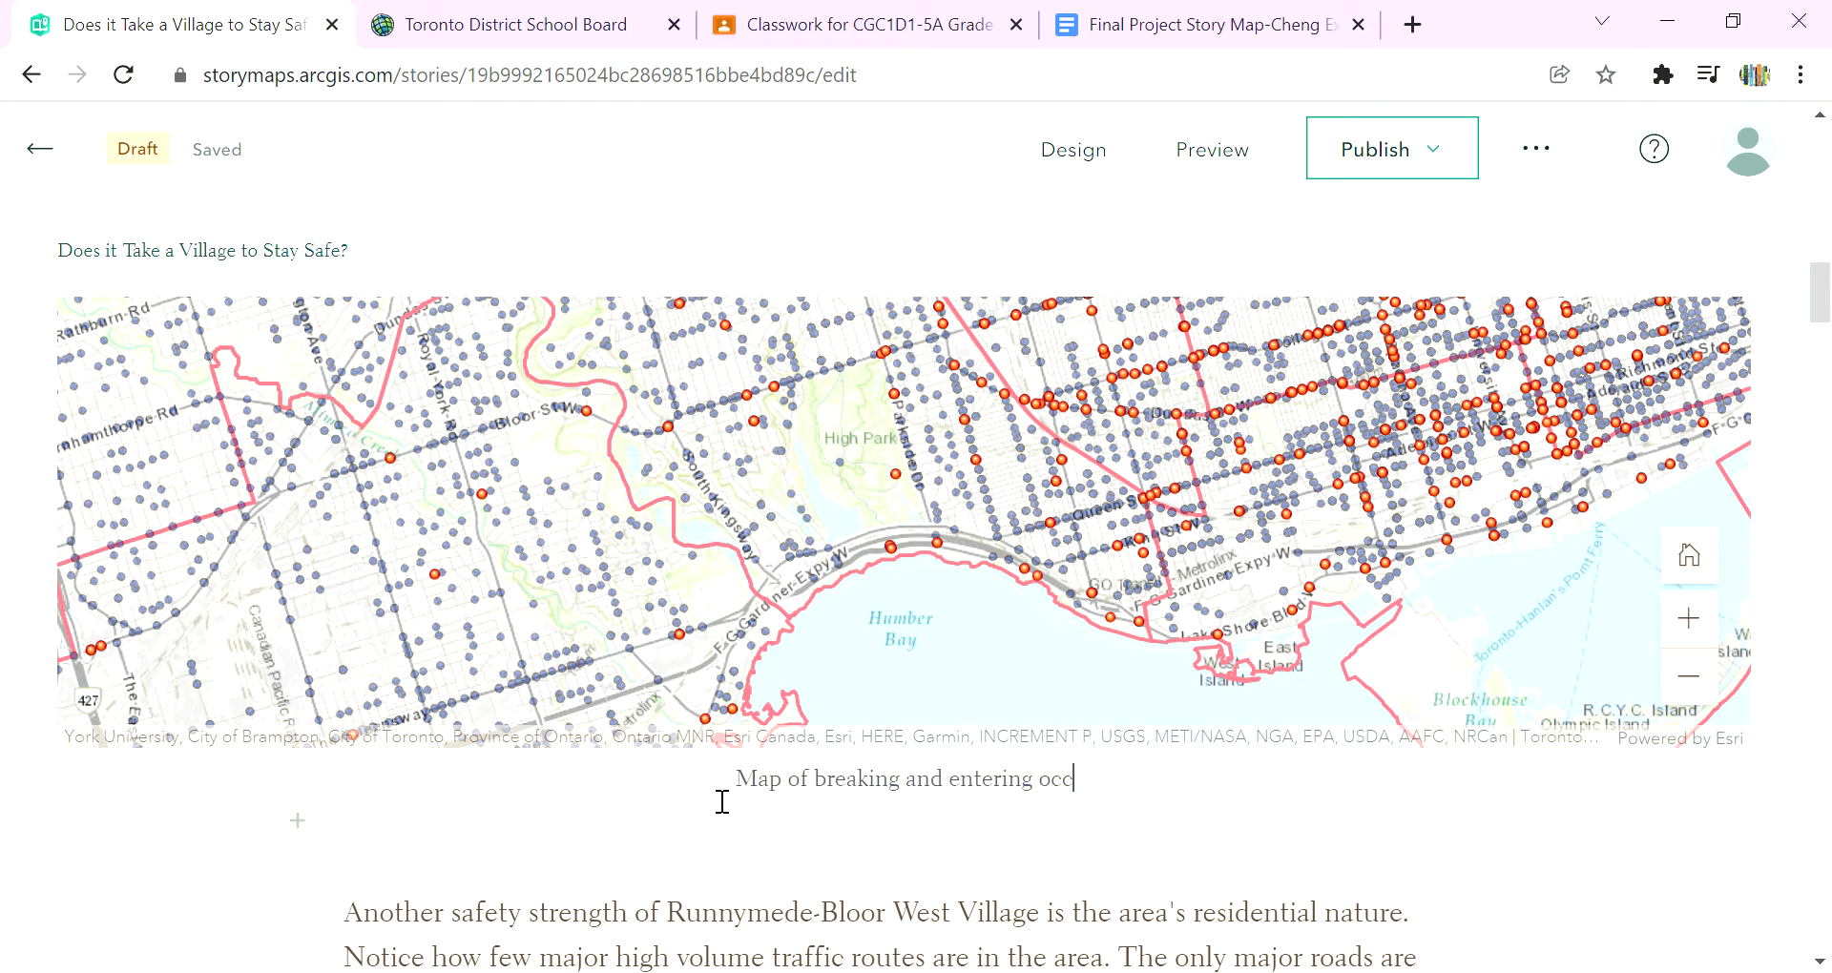
text(urre)
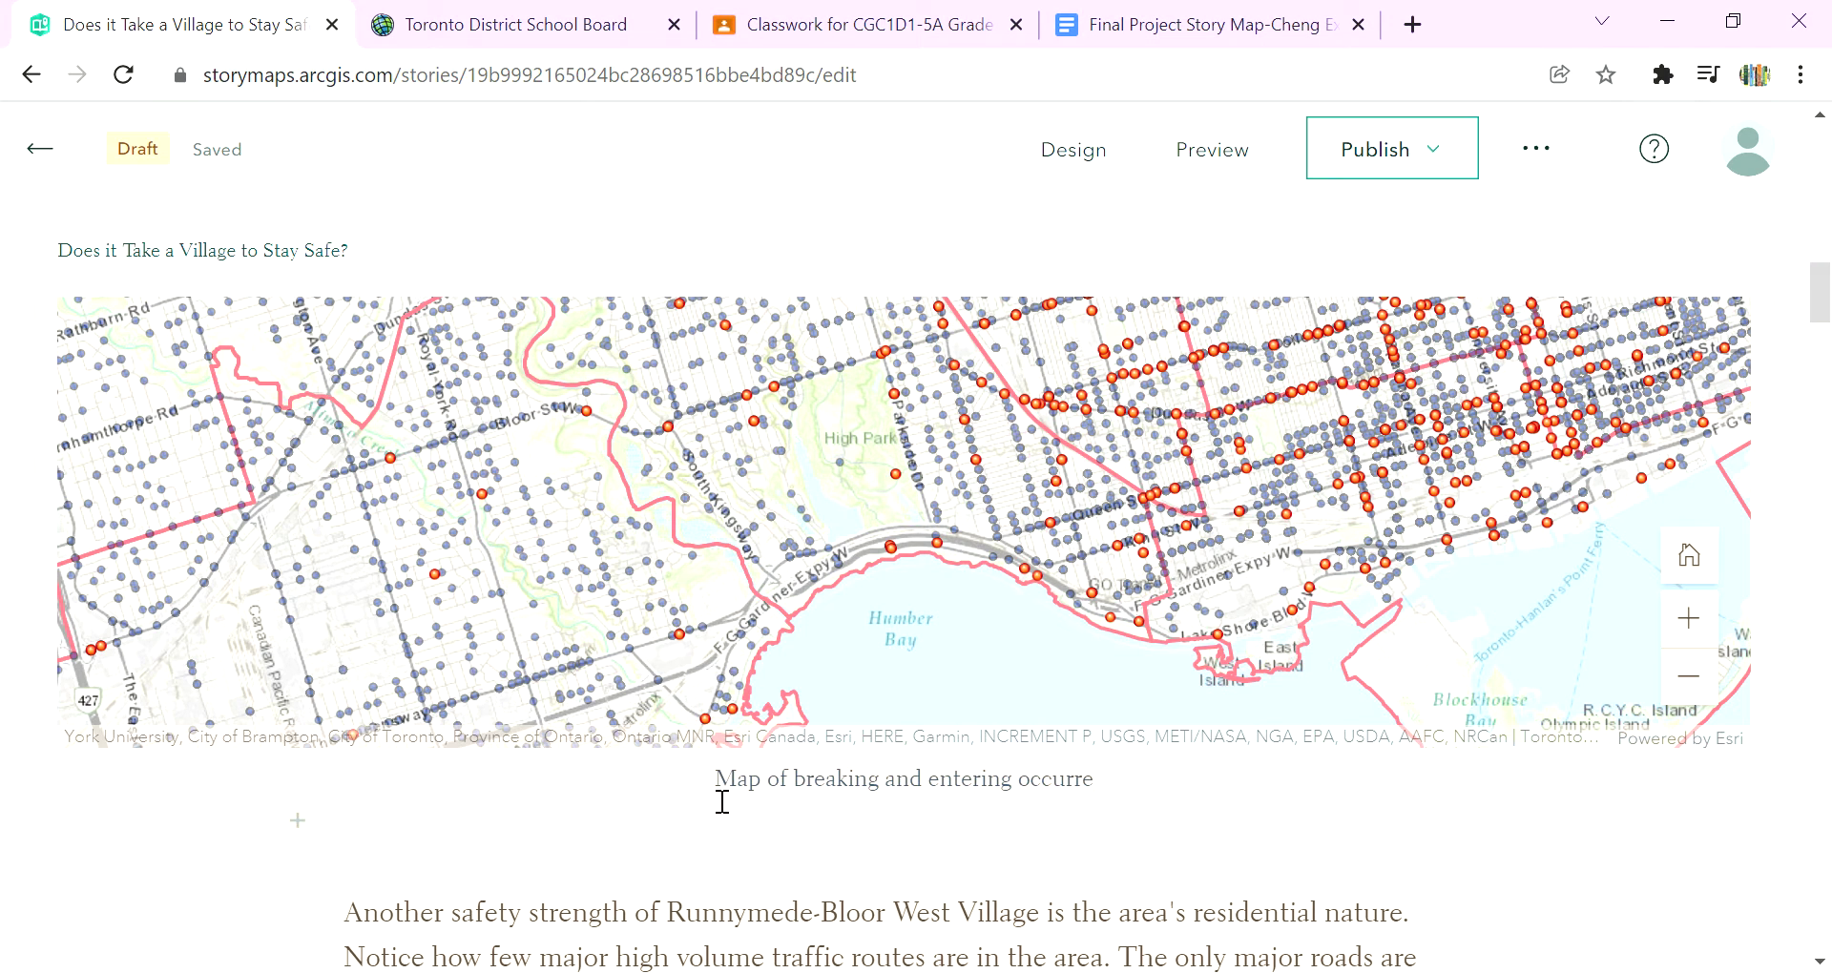
text(nces ()
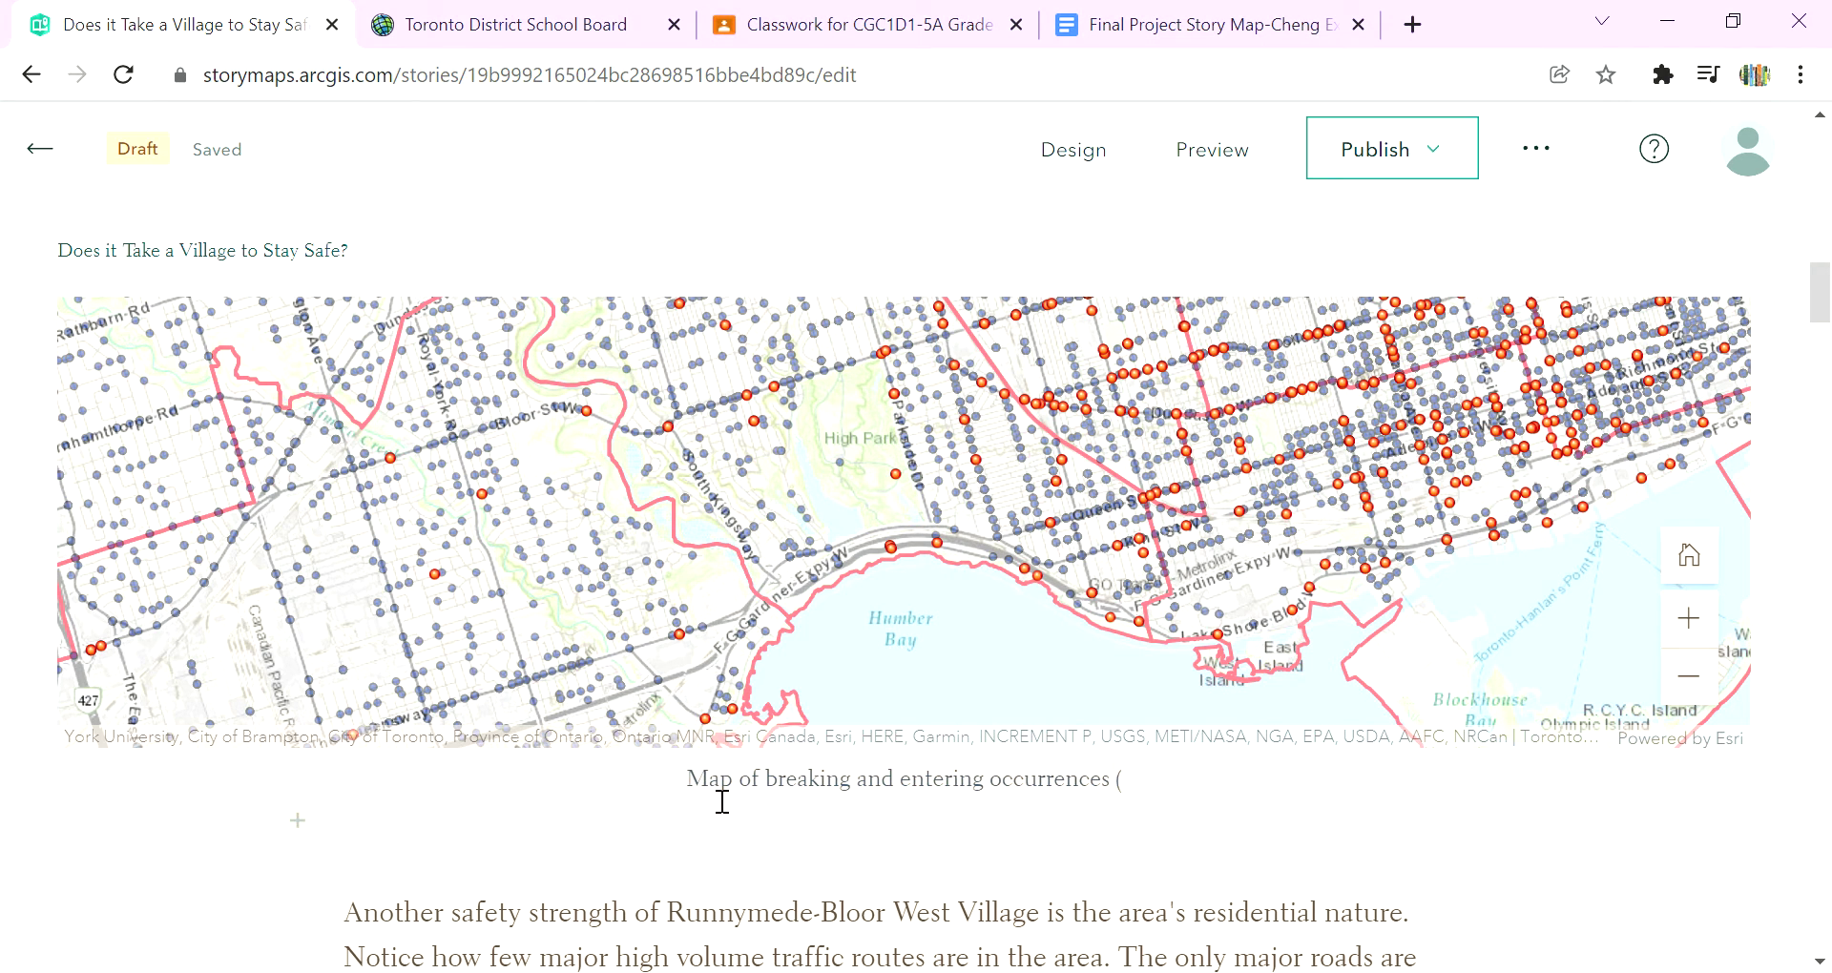
text(blue dots))
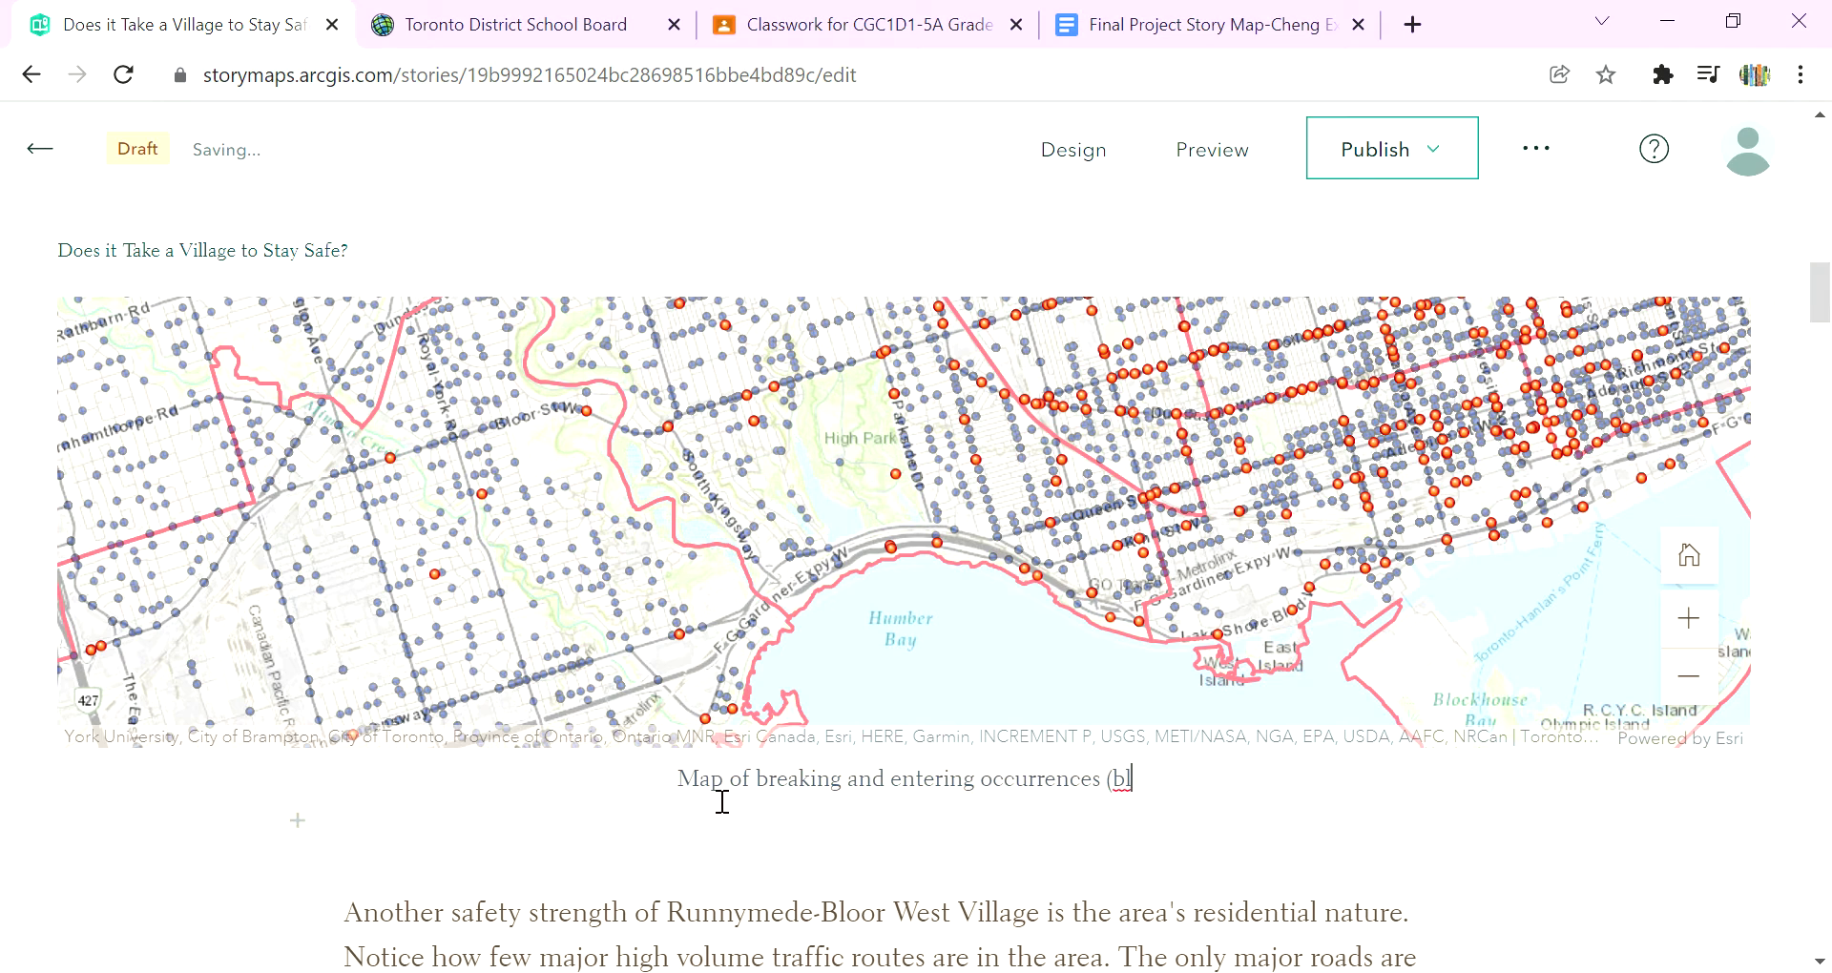
Continue the map caption with "and cyclist accidents (orange dots" to explain the second set of points.
text( and )
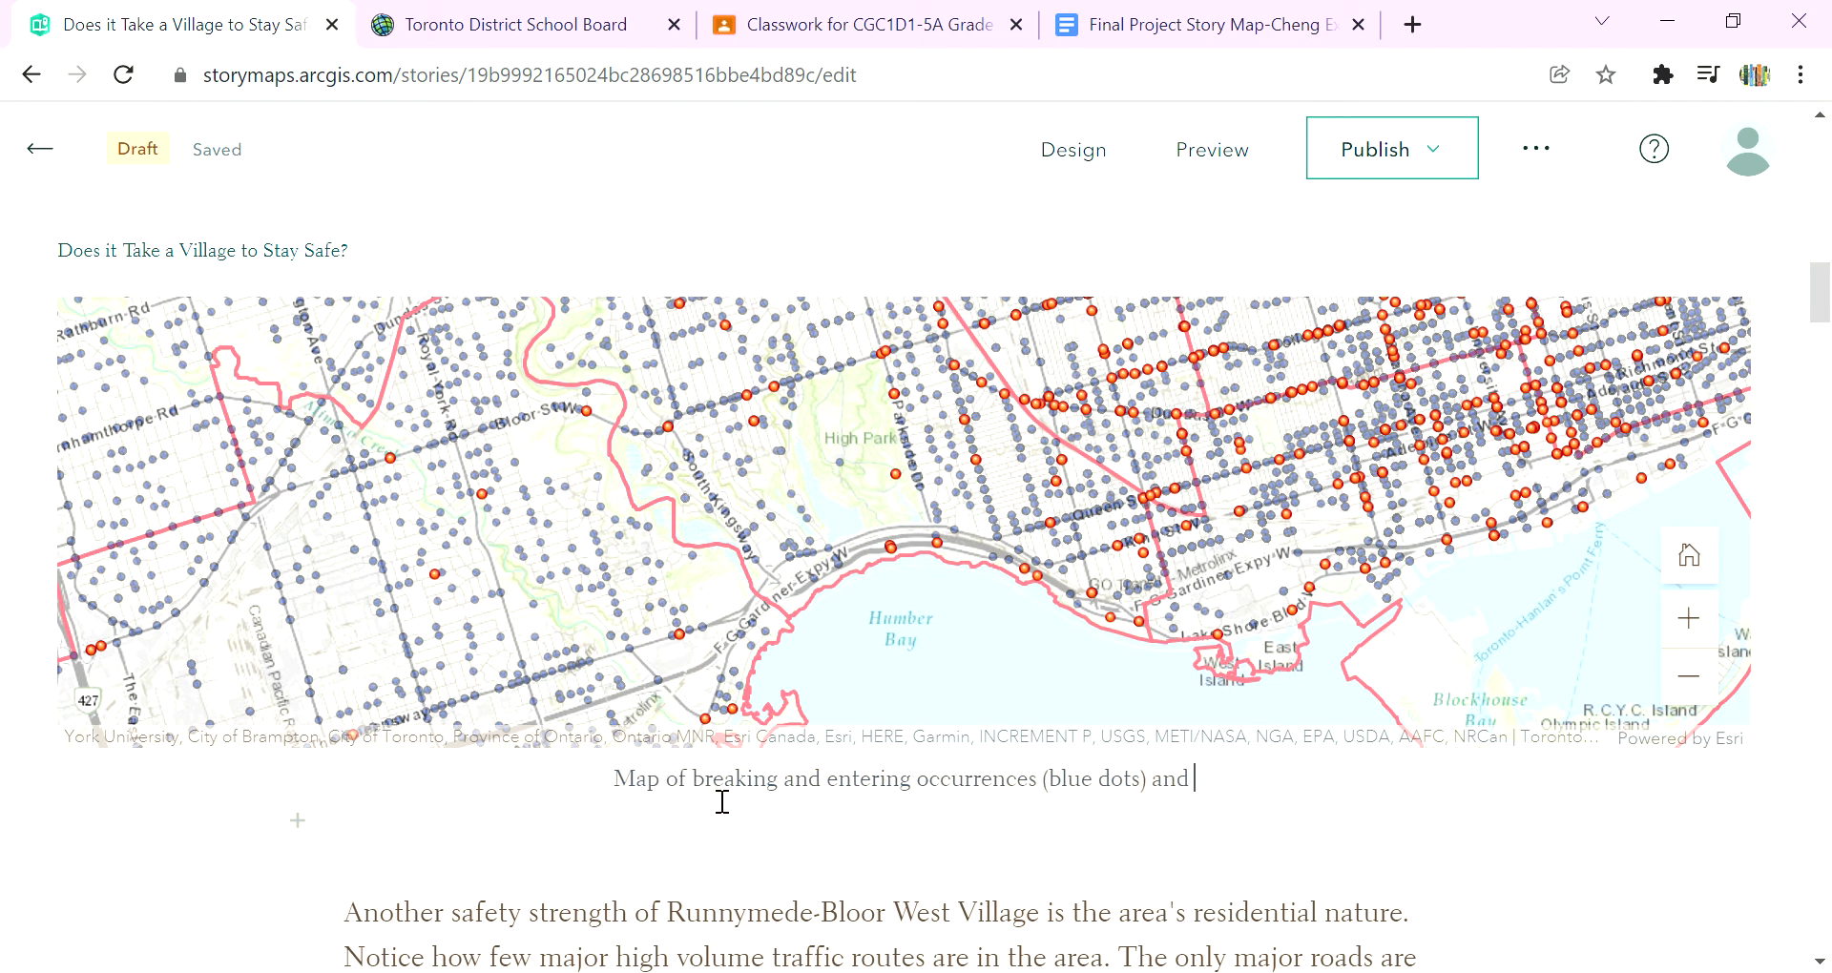
text(cyc)
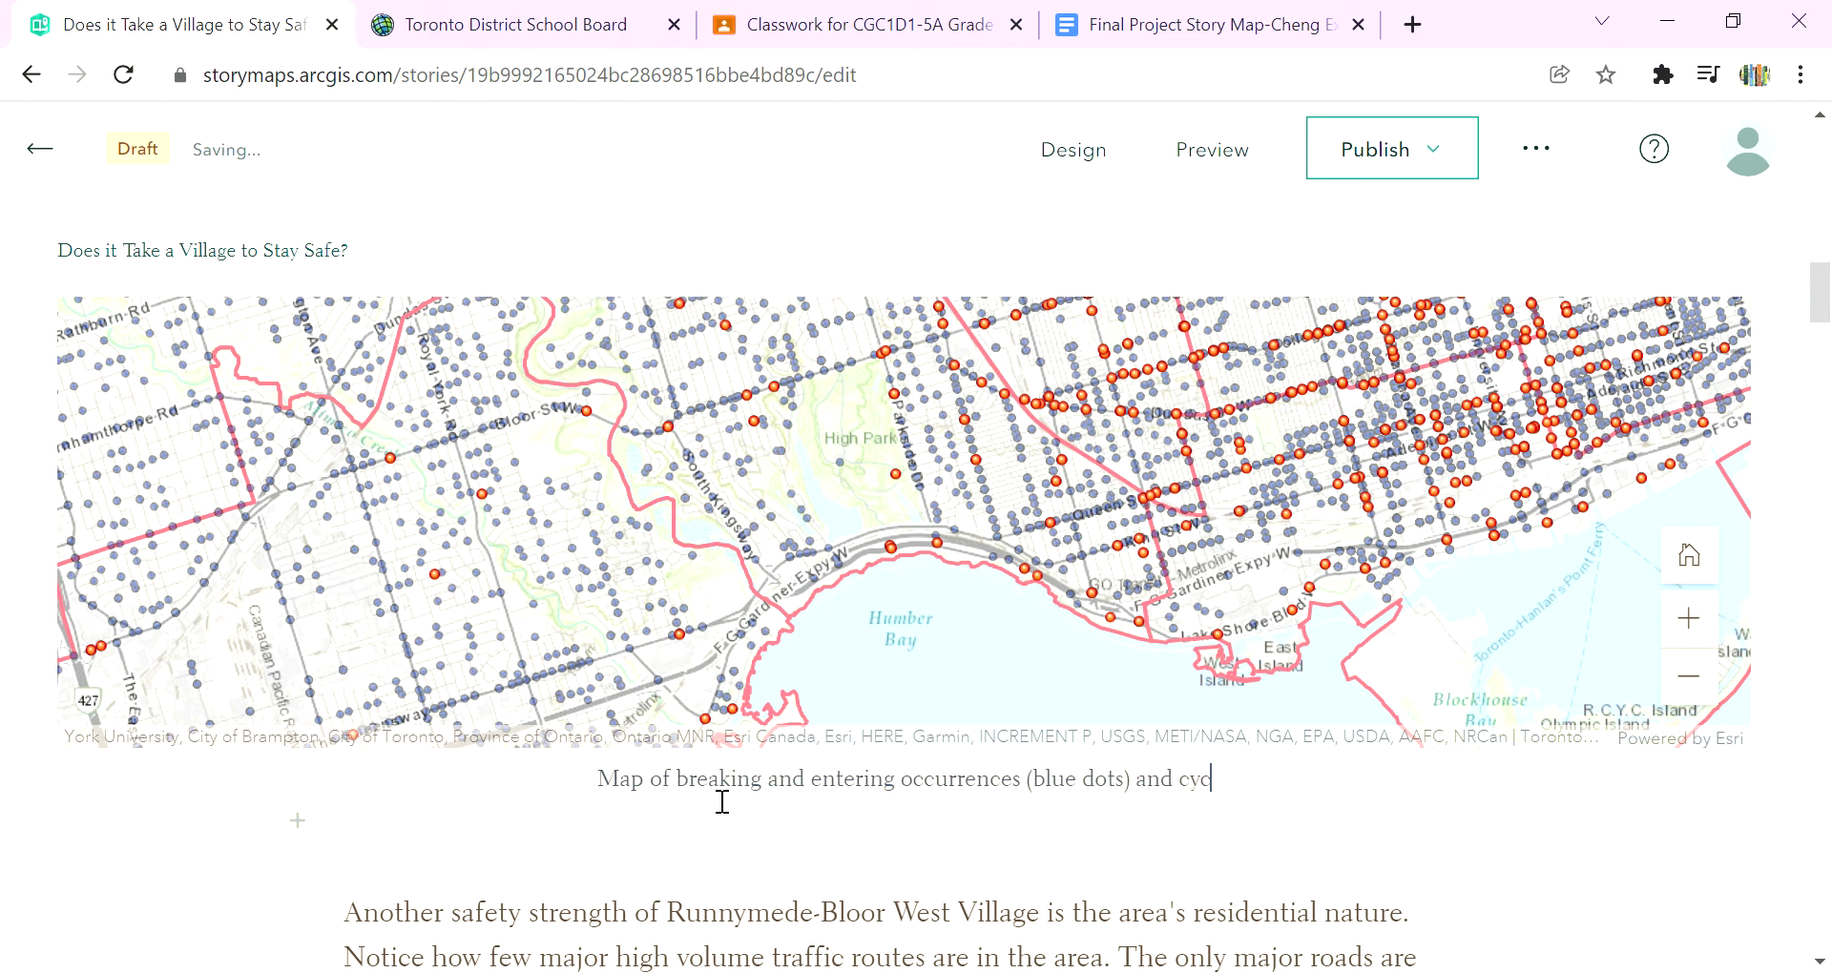
text(list accident)
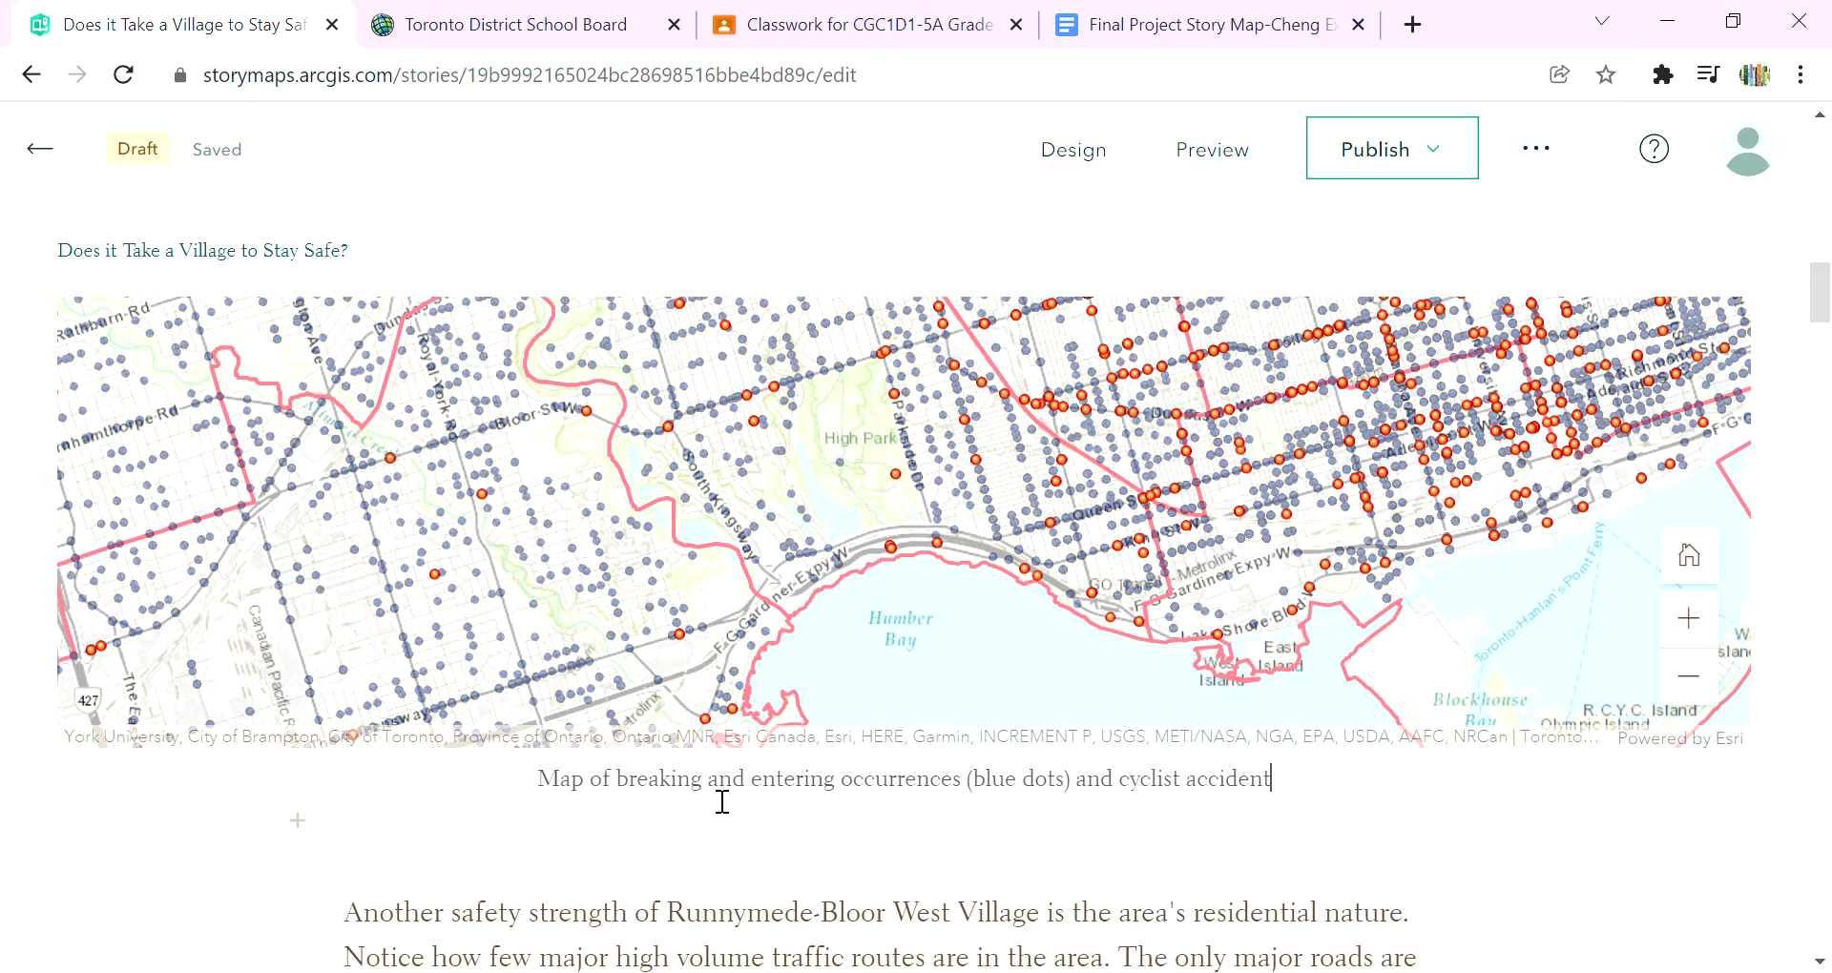
text(s ()
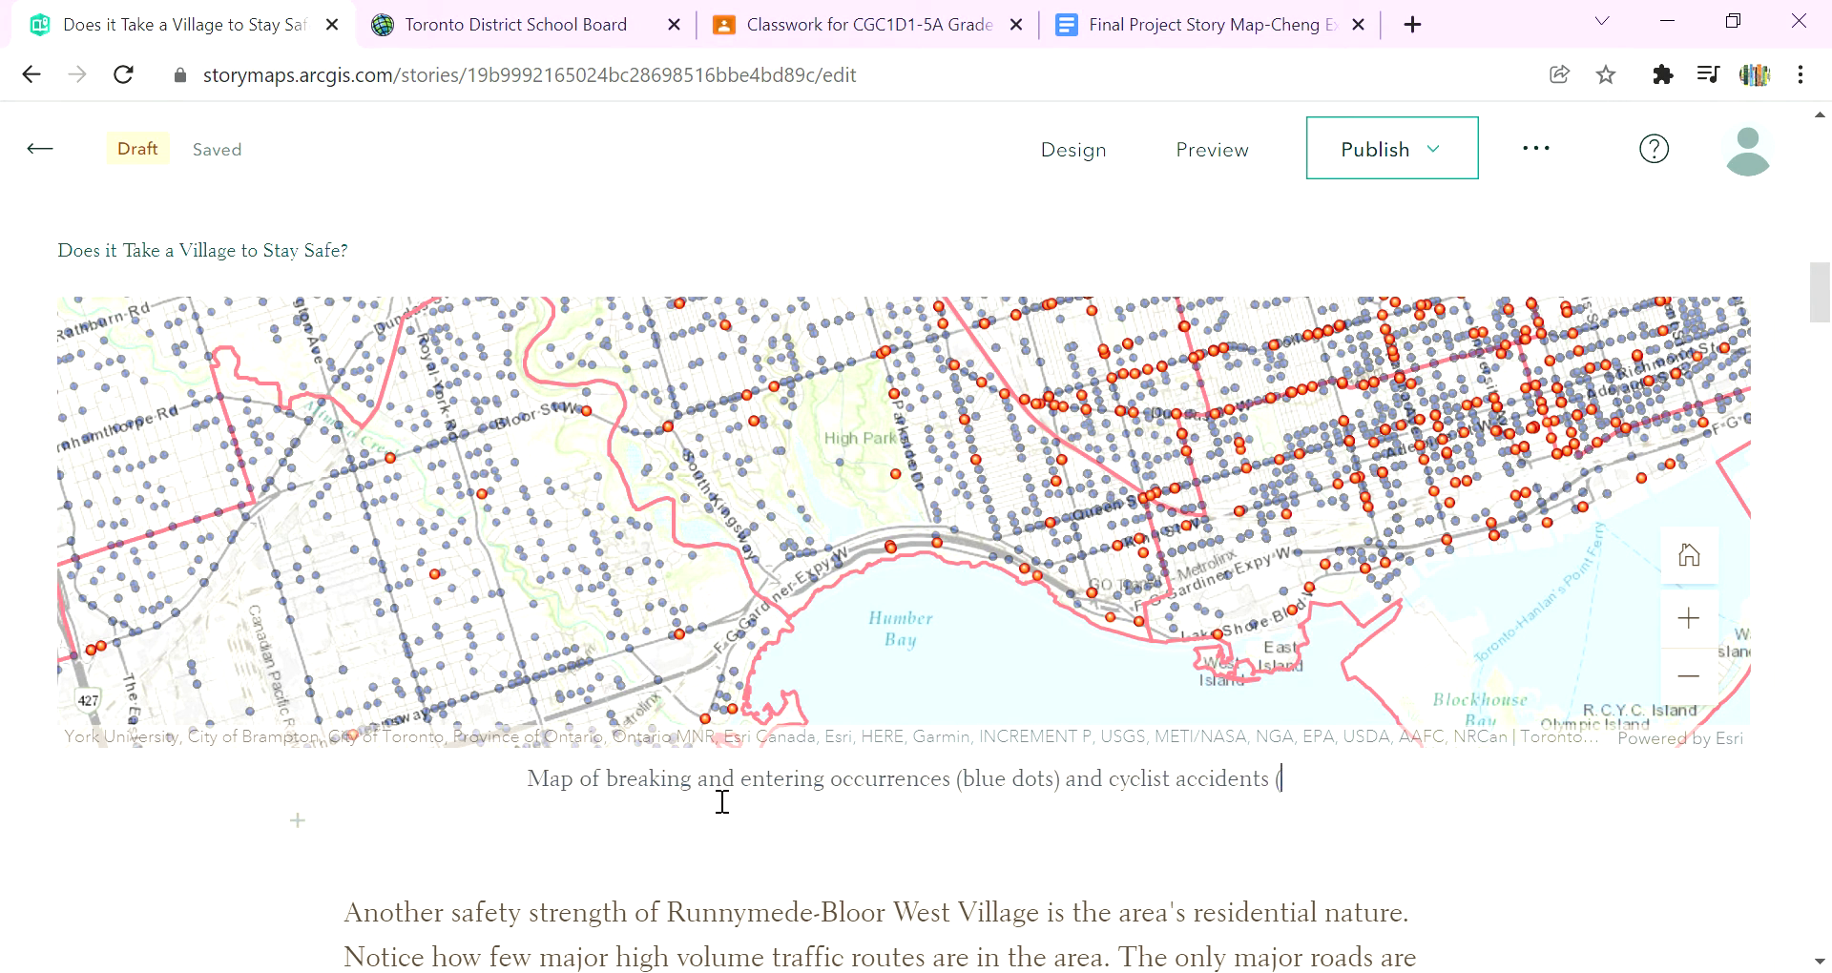
text(orange dots)
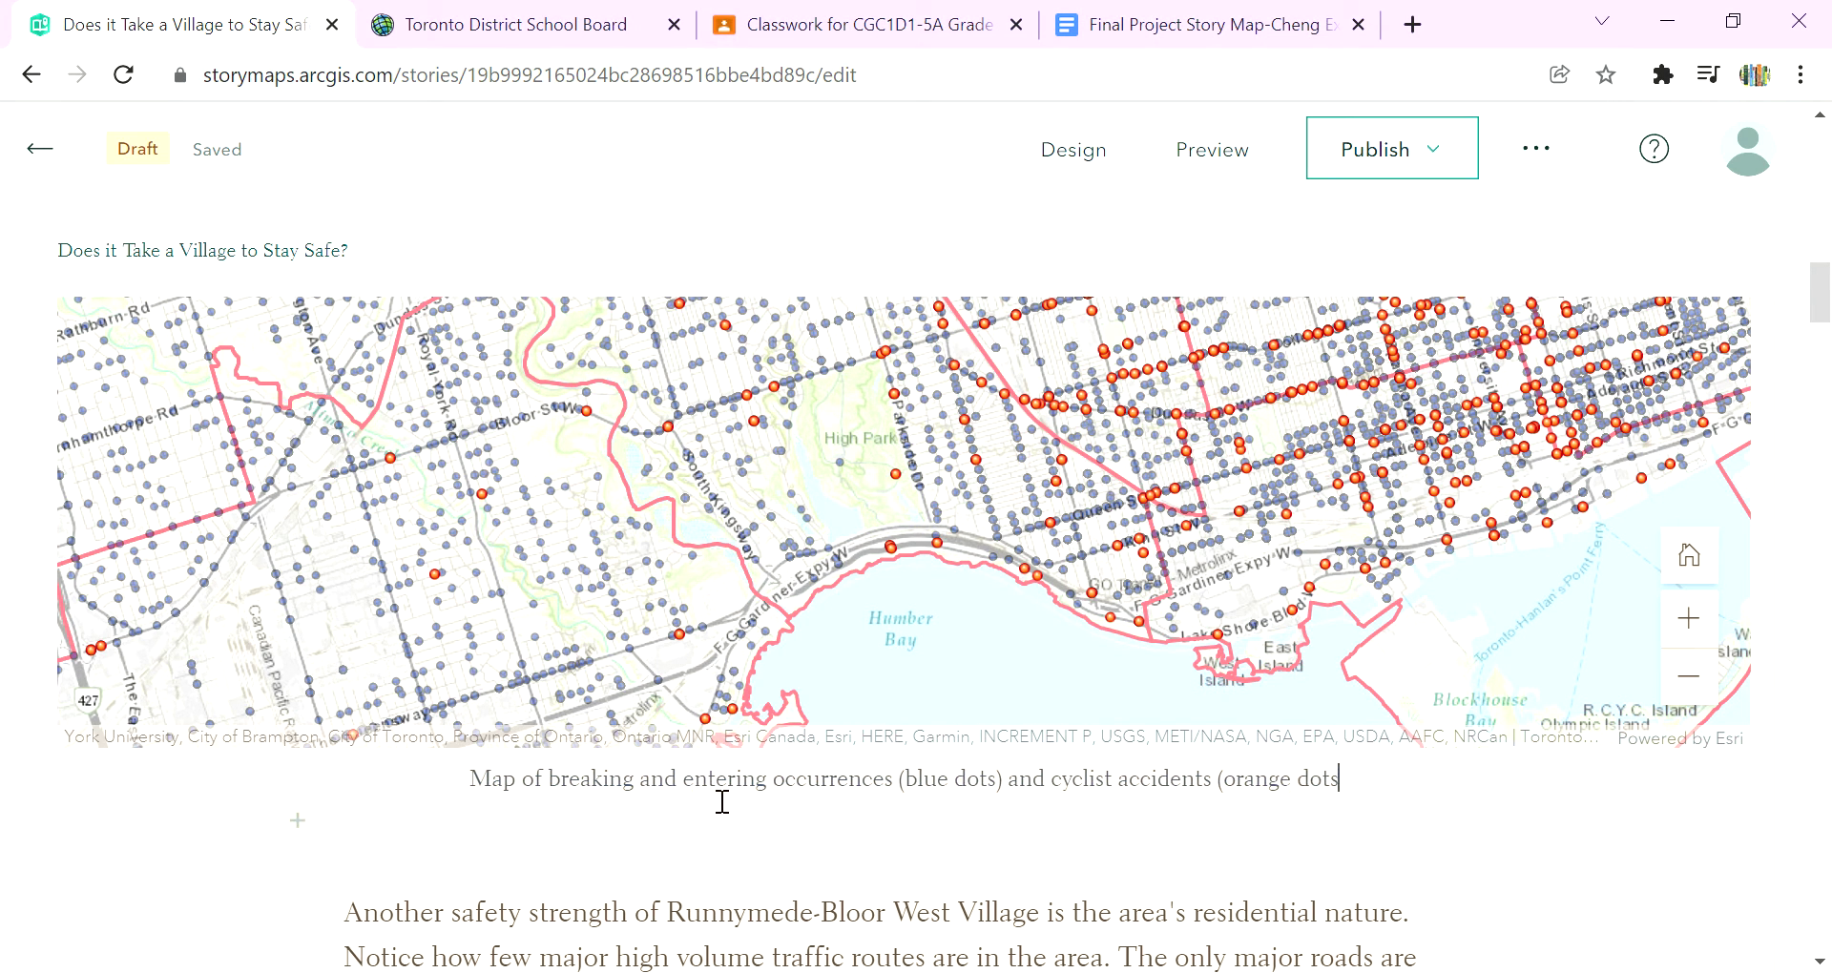
Close the parenthesis and finish the map caption with "in the Parkdale High Park Ward.".
text() in the )
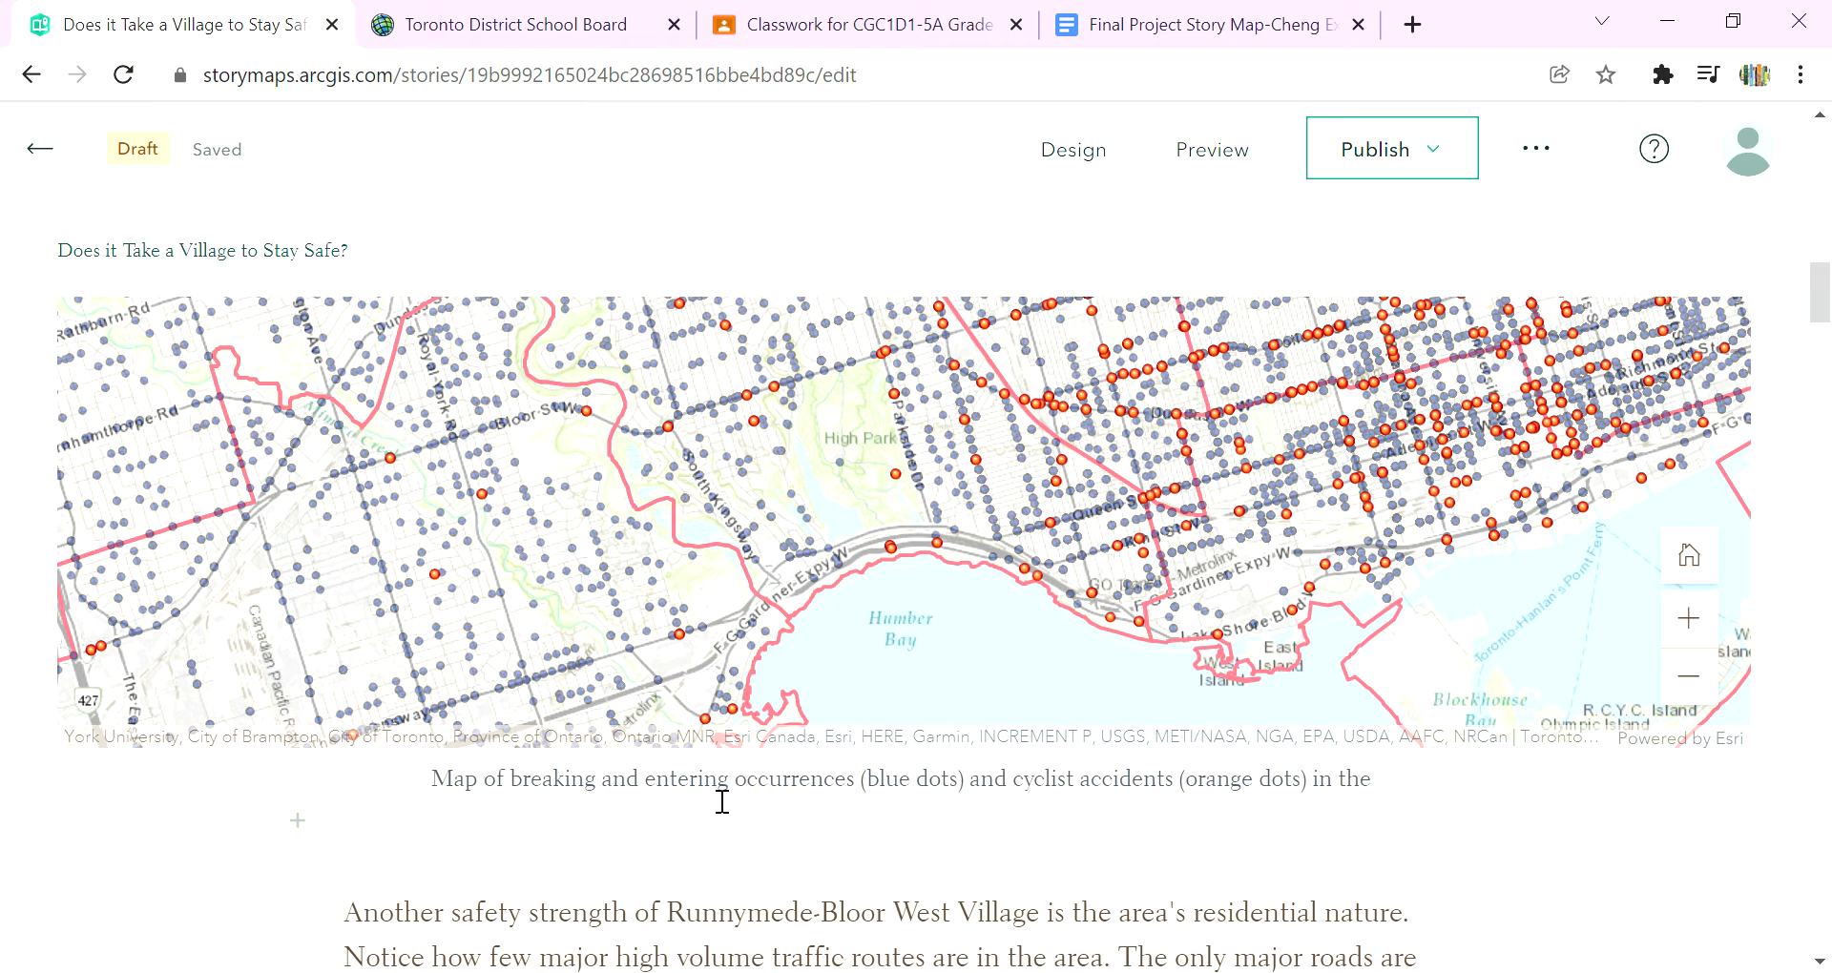
text(Parkdale)
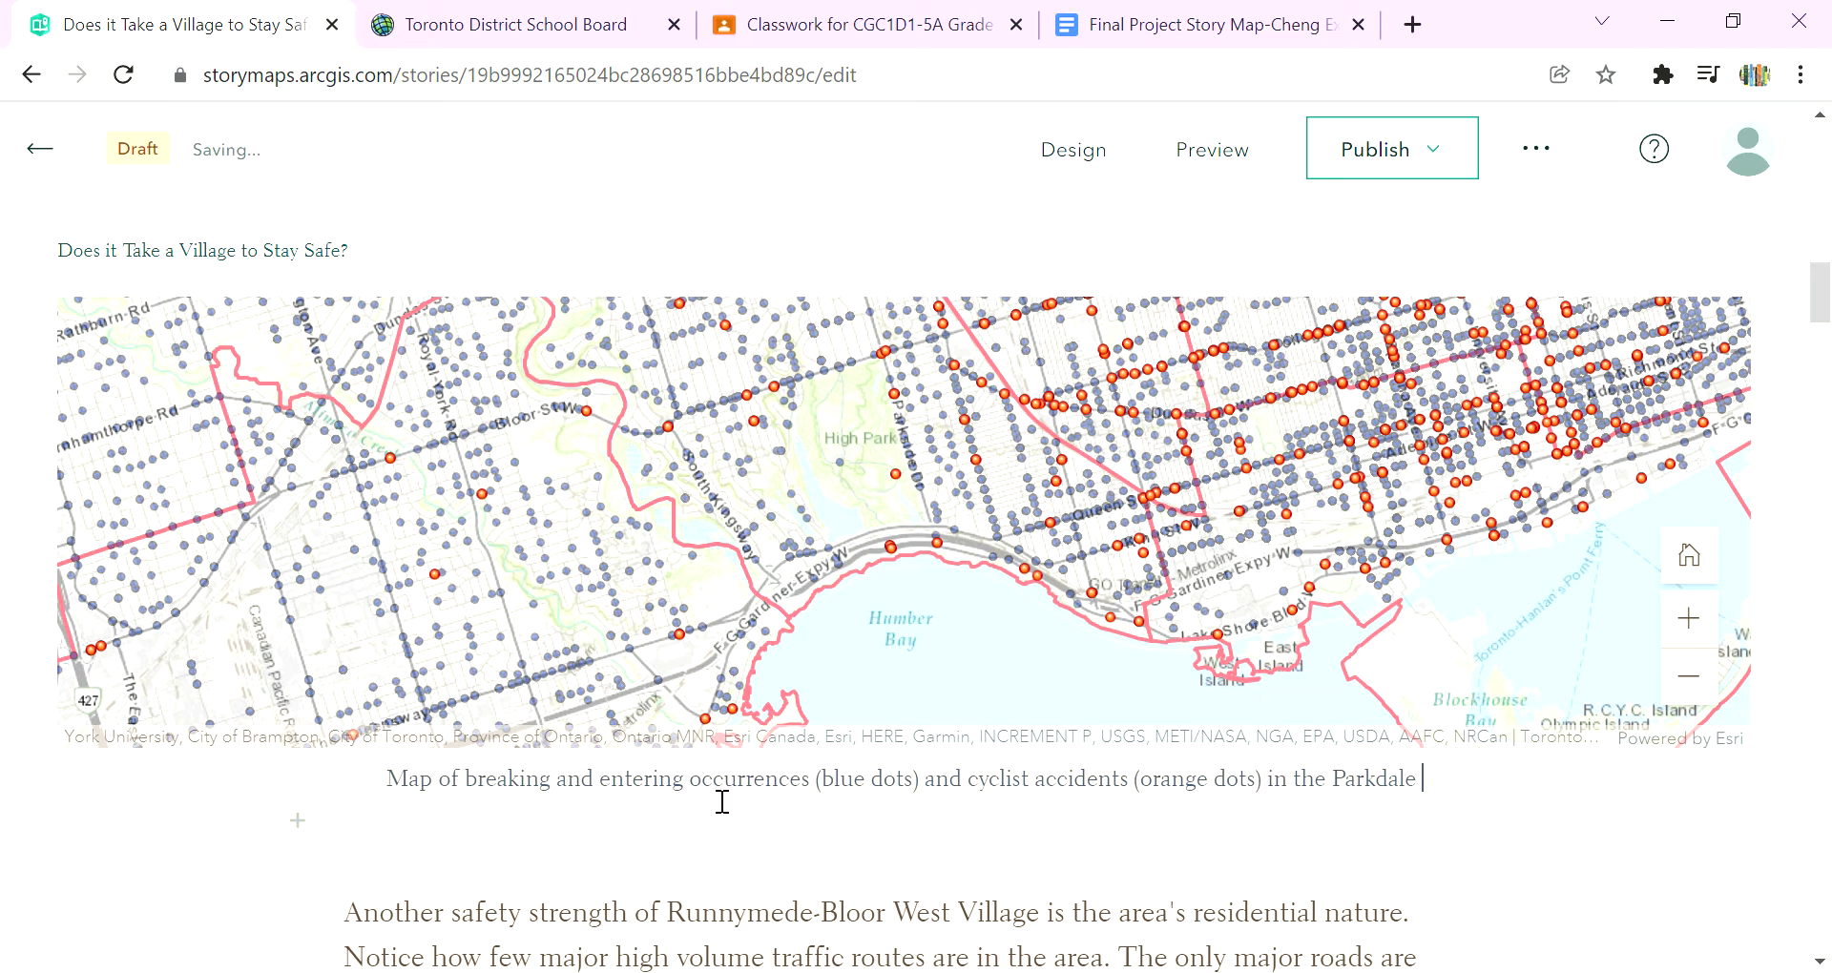
text( HIgh Sc)
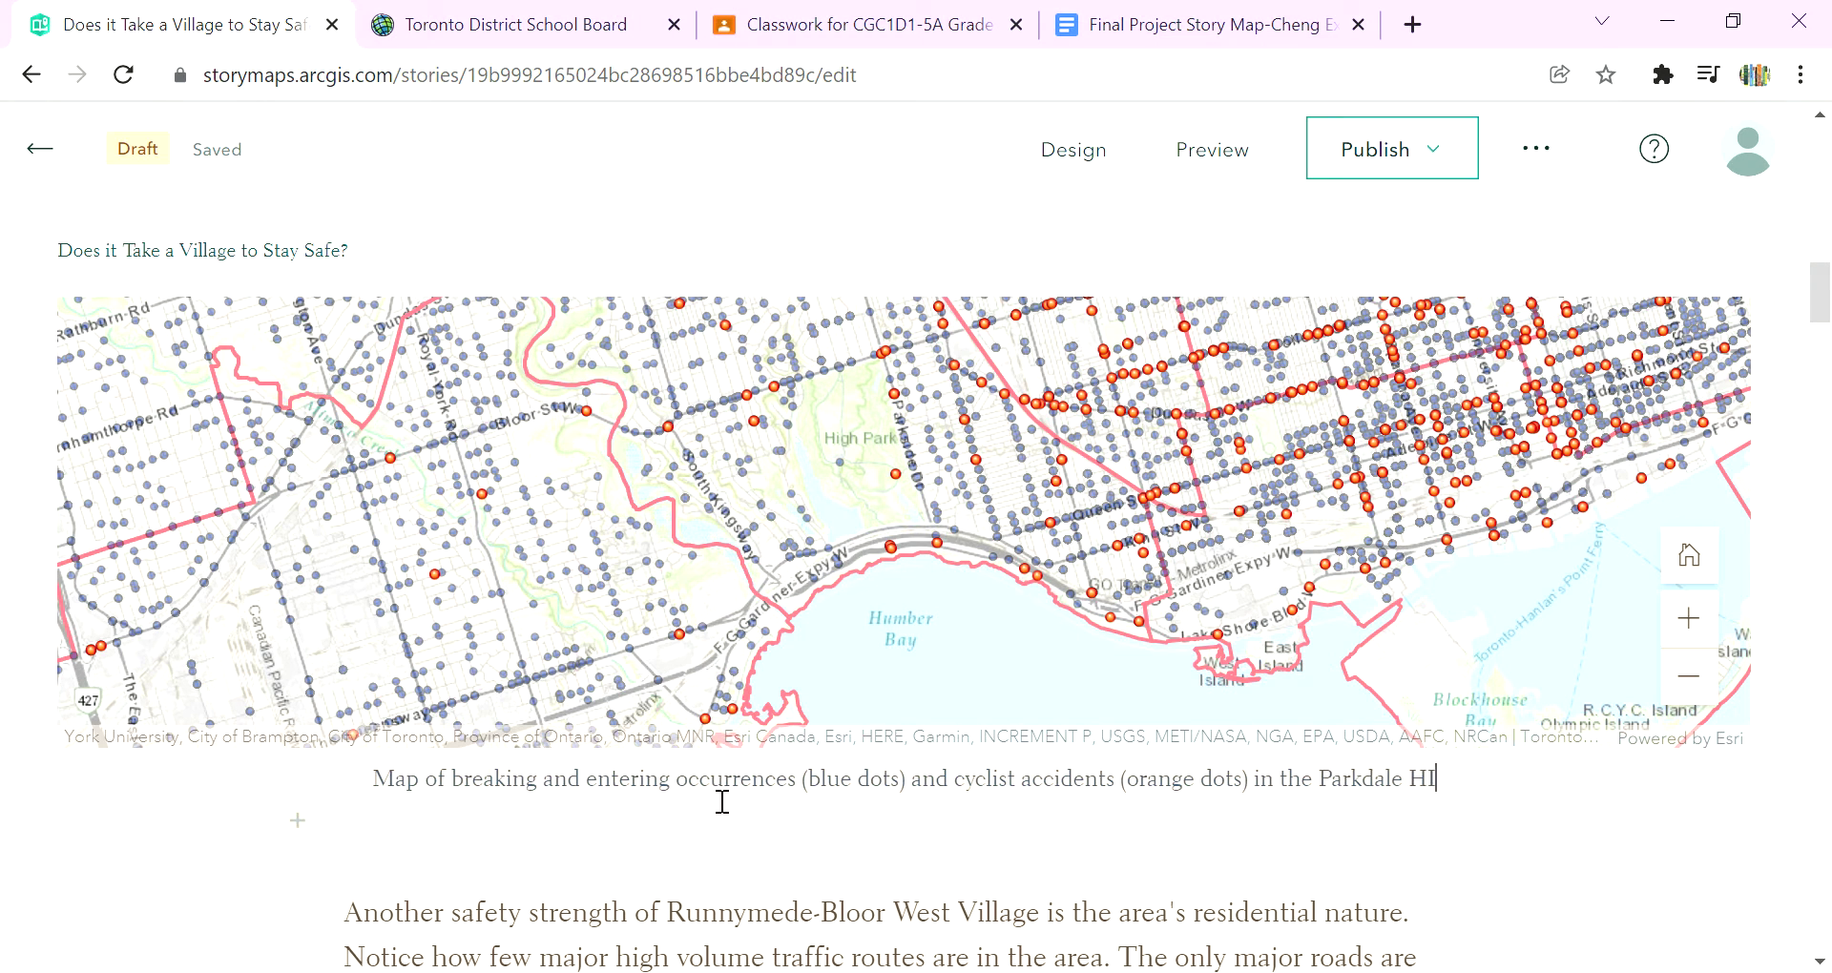
key(BackSpace)
key(BackSpace)
key(BackSpace)
key(BackSpace)
key(BackSpace)
key(BackSpace)
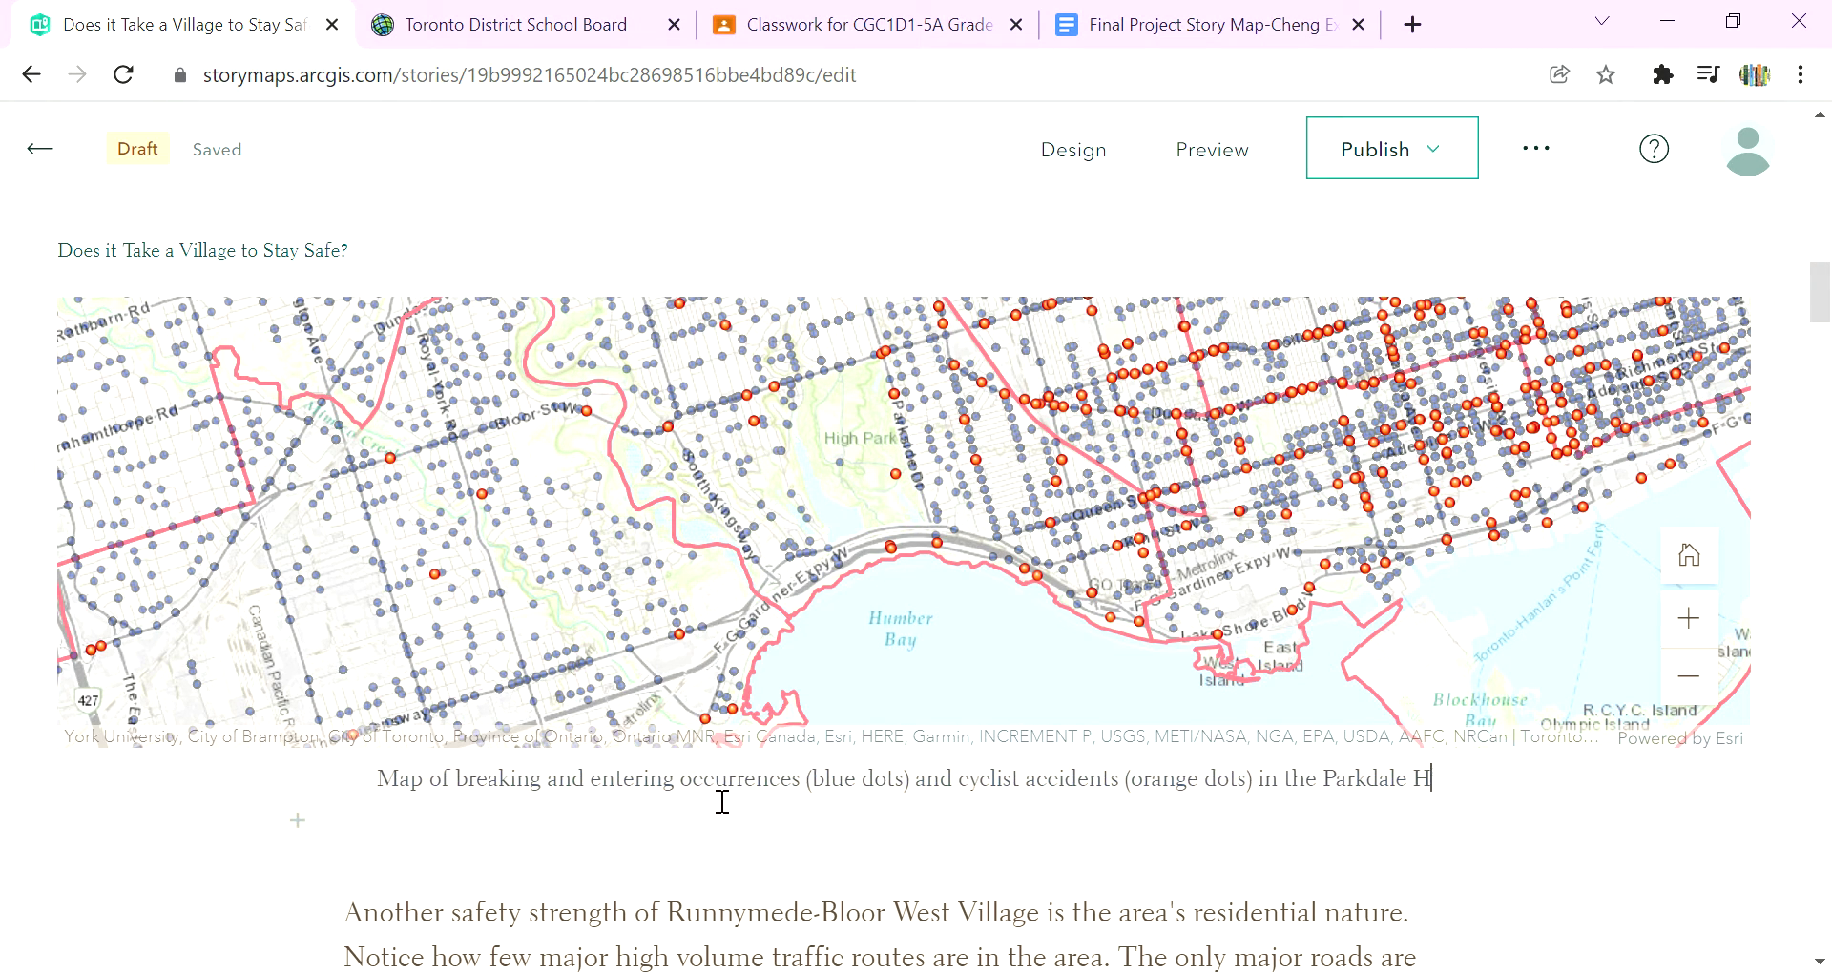
text(igh Park )
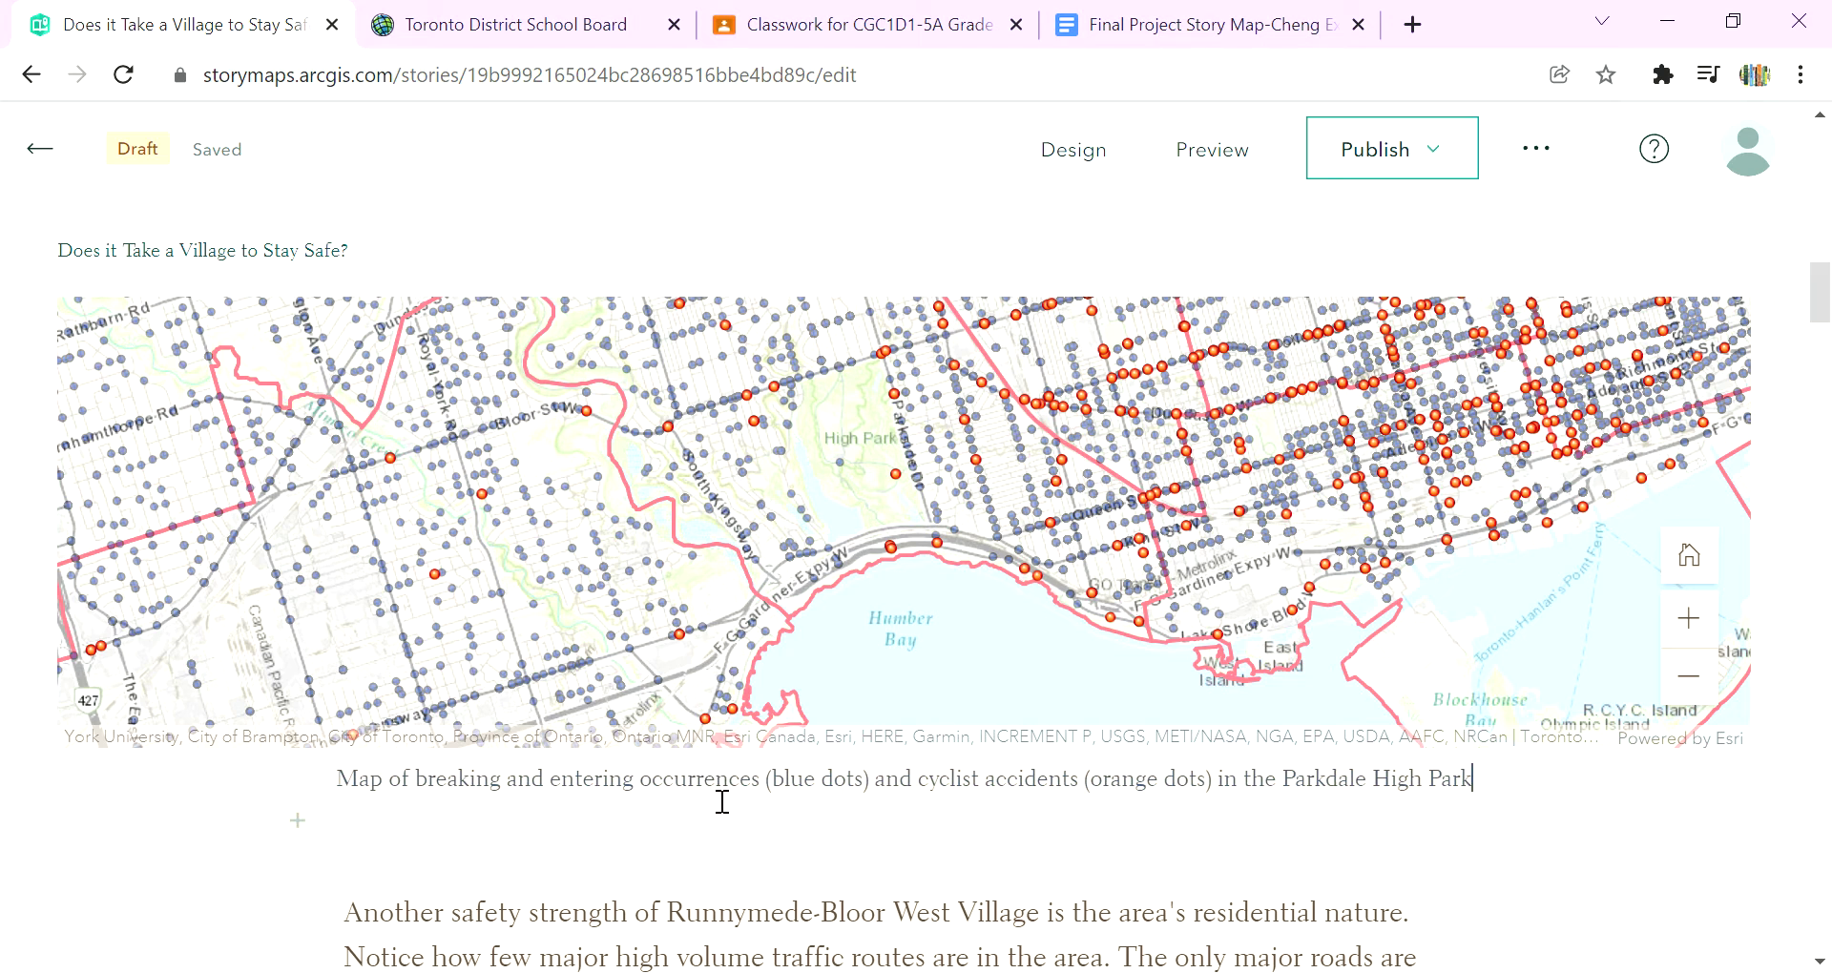
text(Ward.)
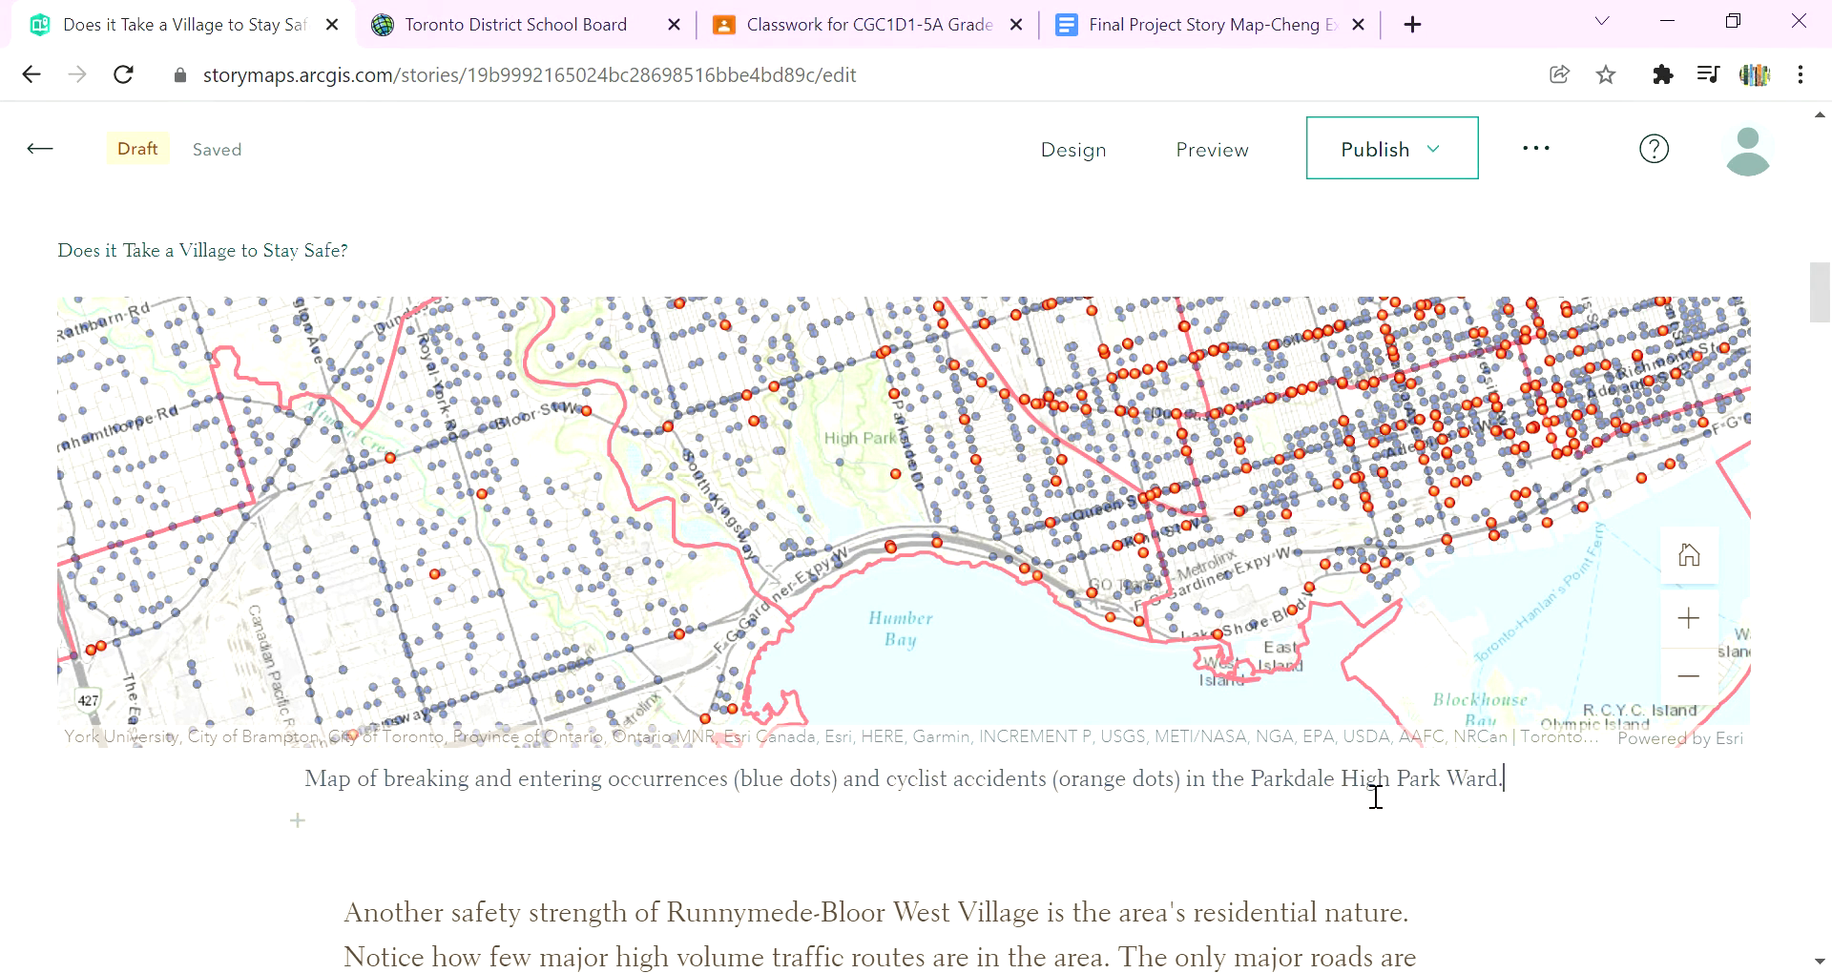
Examine the captioned map in the story draft together with the South Parkdale paragraph above it.
scroll(1101, 835, up, 3)
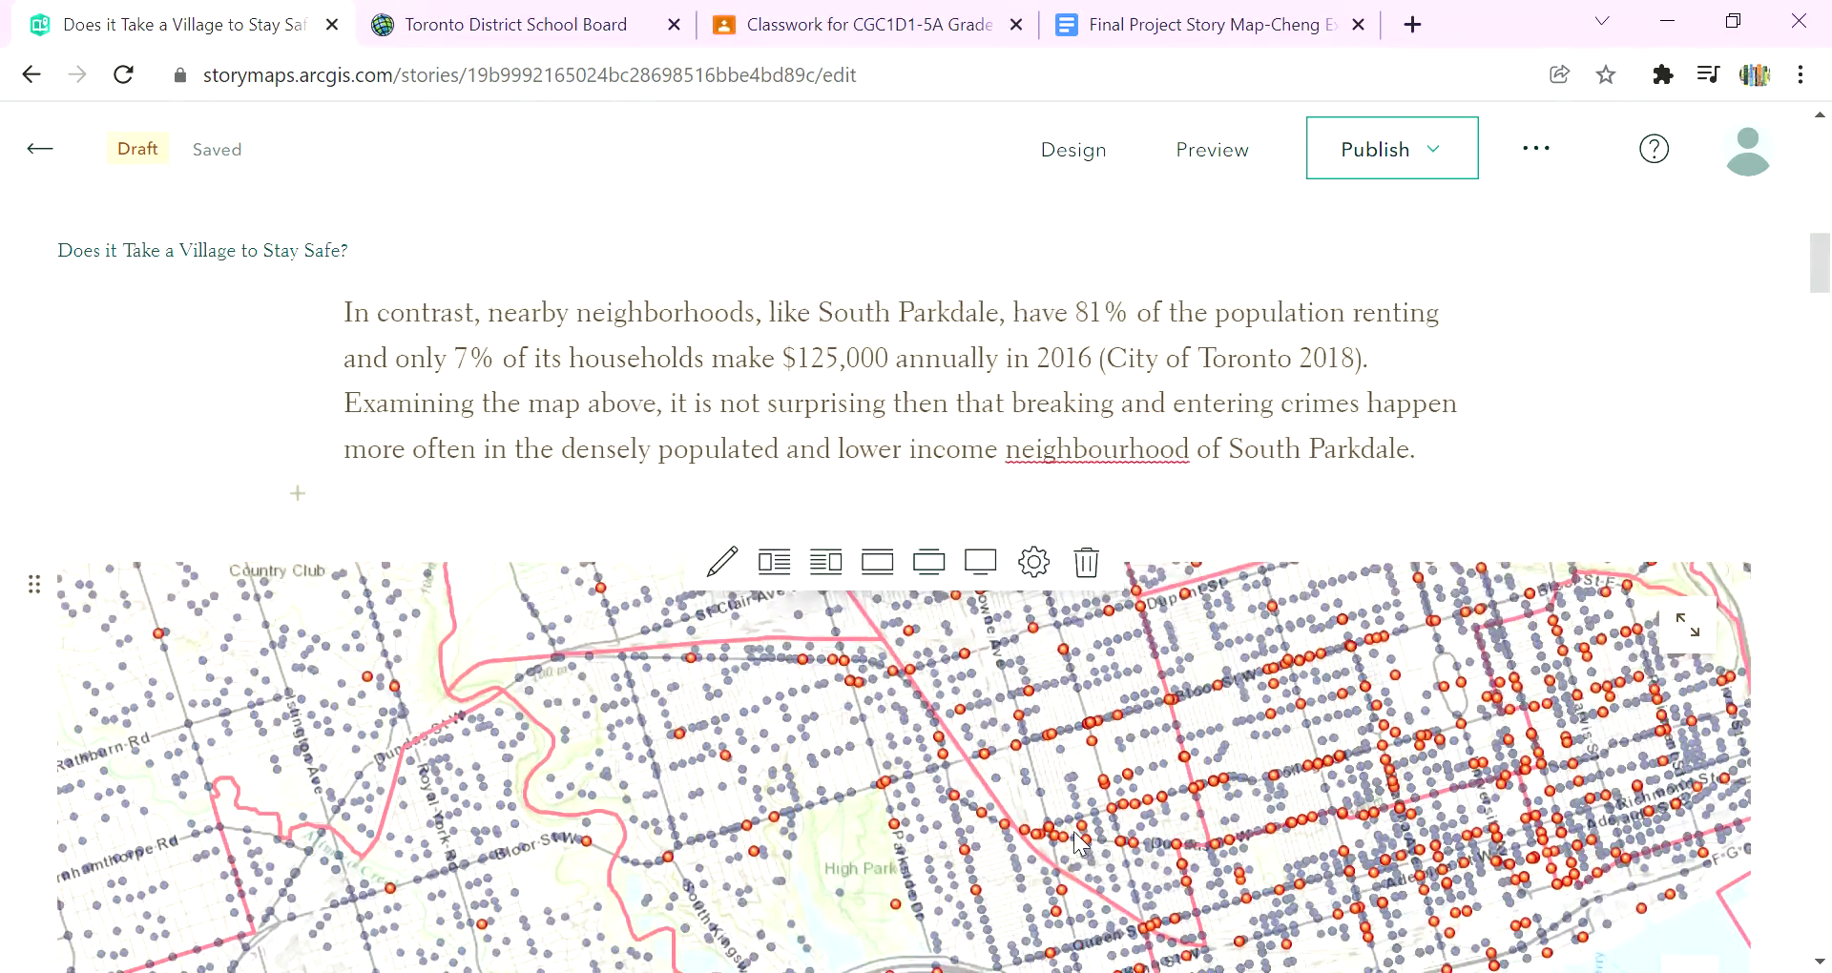
scroll(1219, 932, down, 2)
scroll(1219, 932, down, 2)
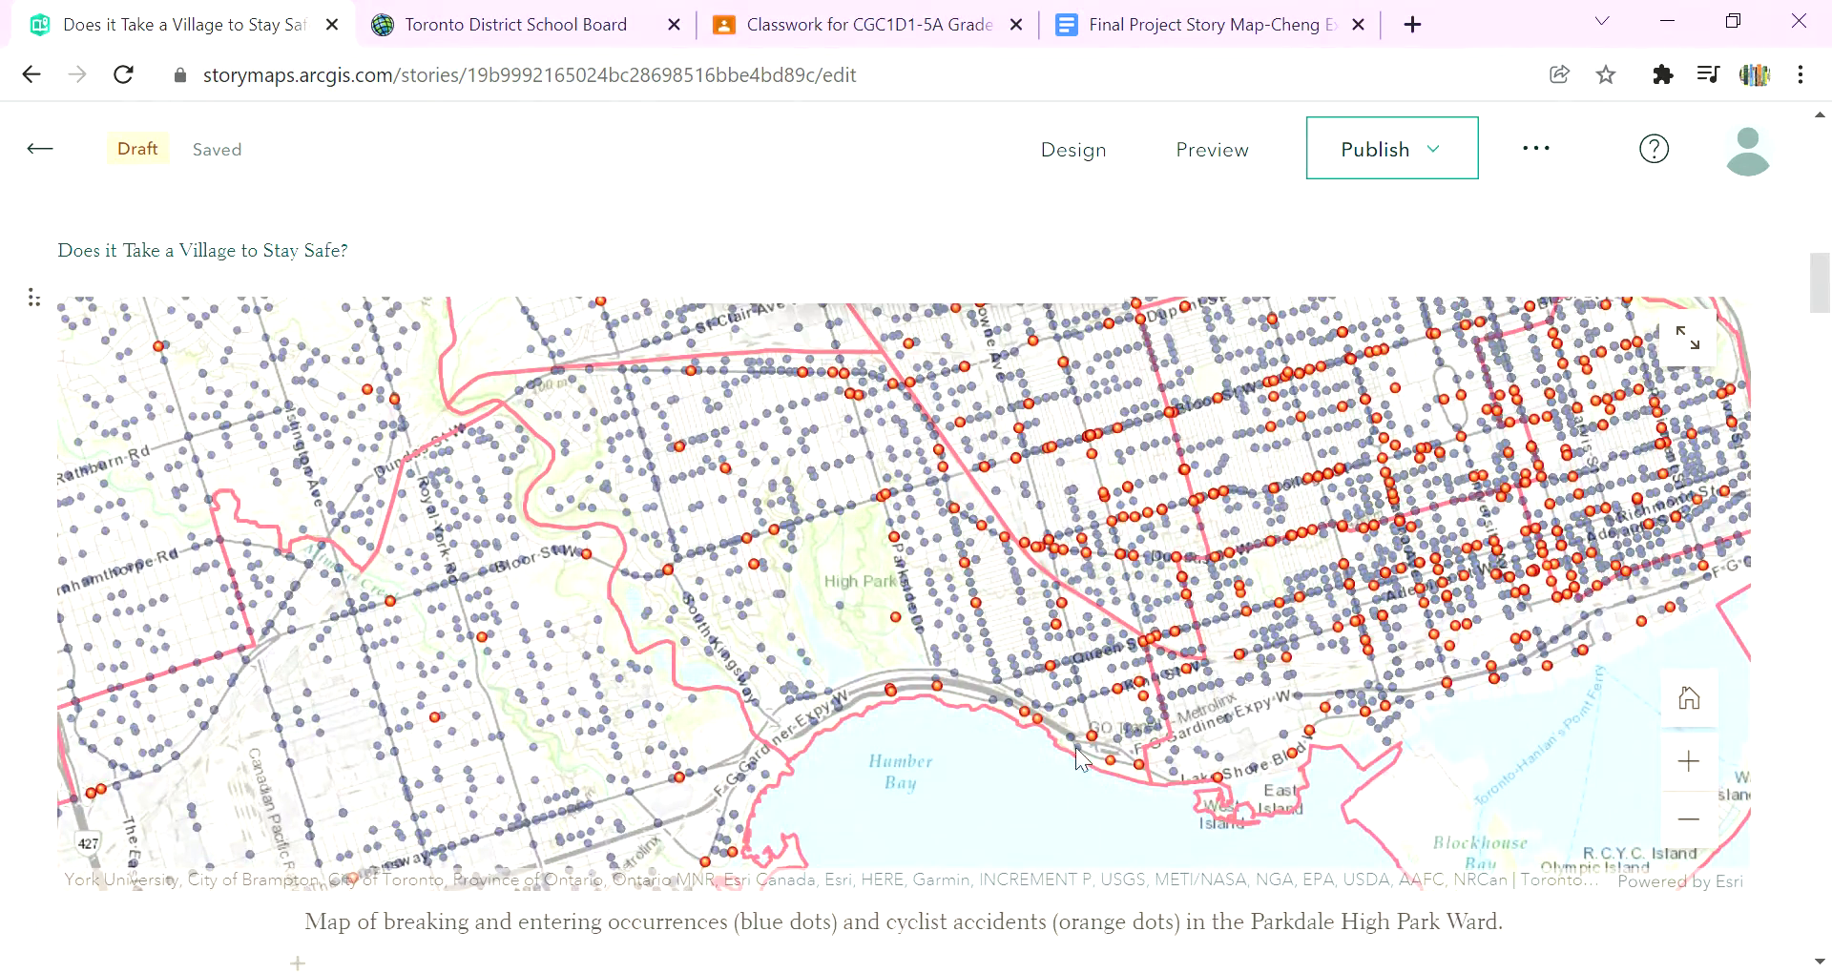
scroll(866, 807, up, 2)
click(640, 537)
scroll(643, 540, down, 1)
scroll(673, 563, down, 1)
scroll(668, 563, up, 1)
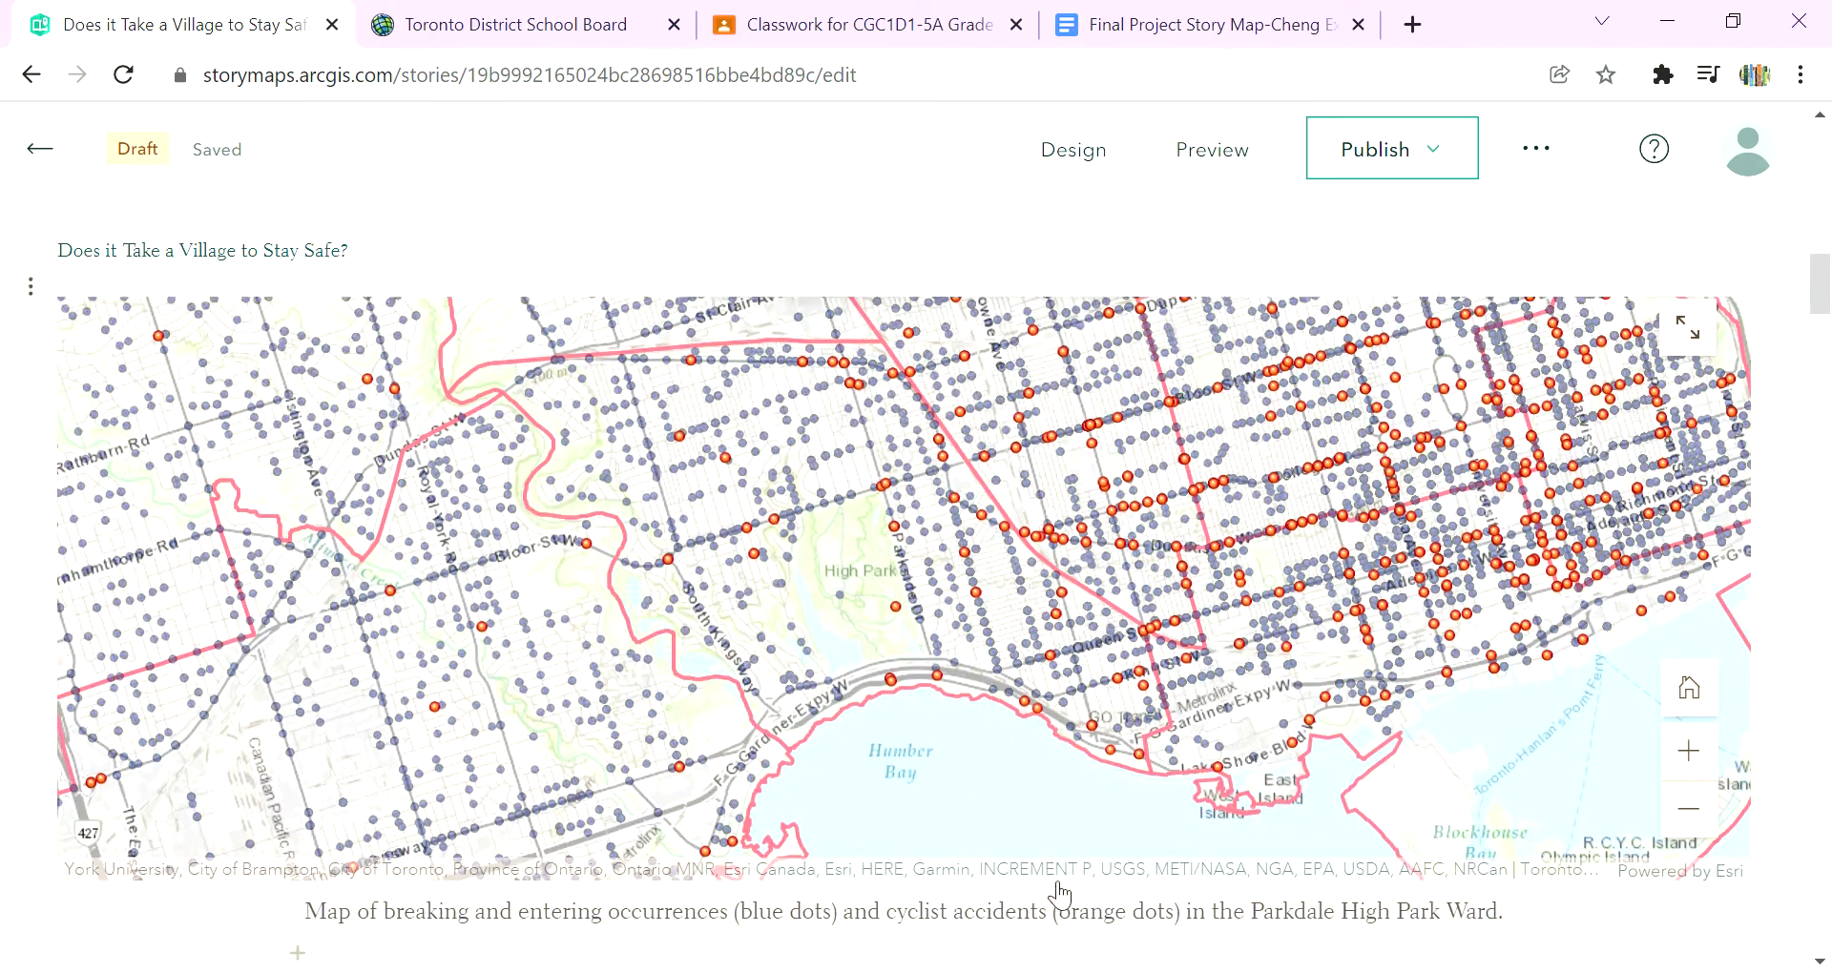
scroll(872, 679, up, 2)
scroll(876, 687, down, 2)
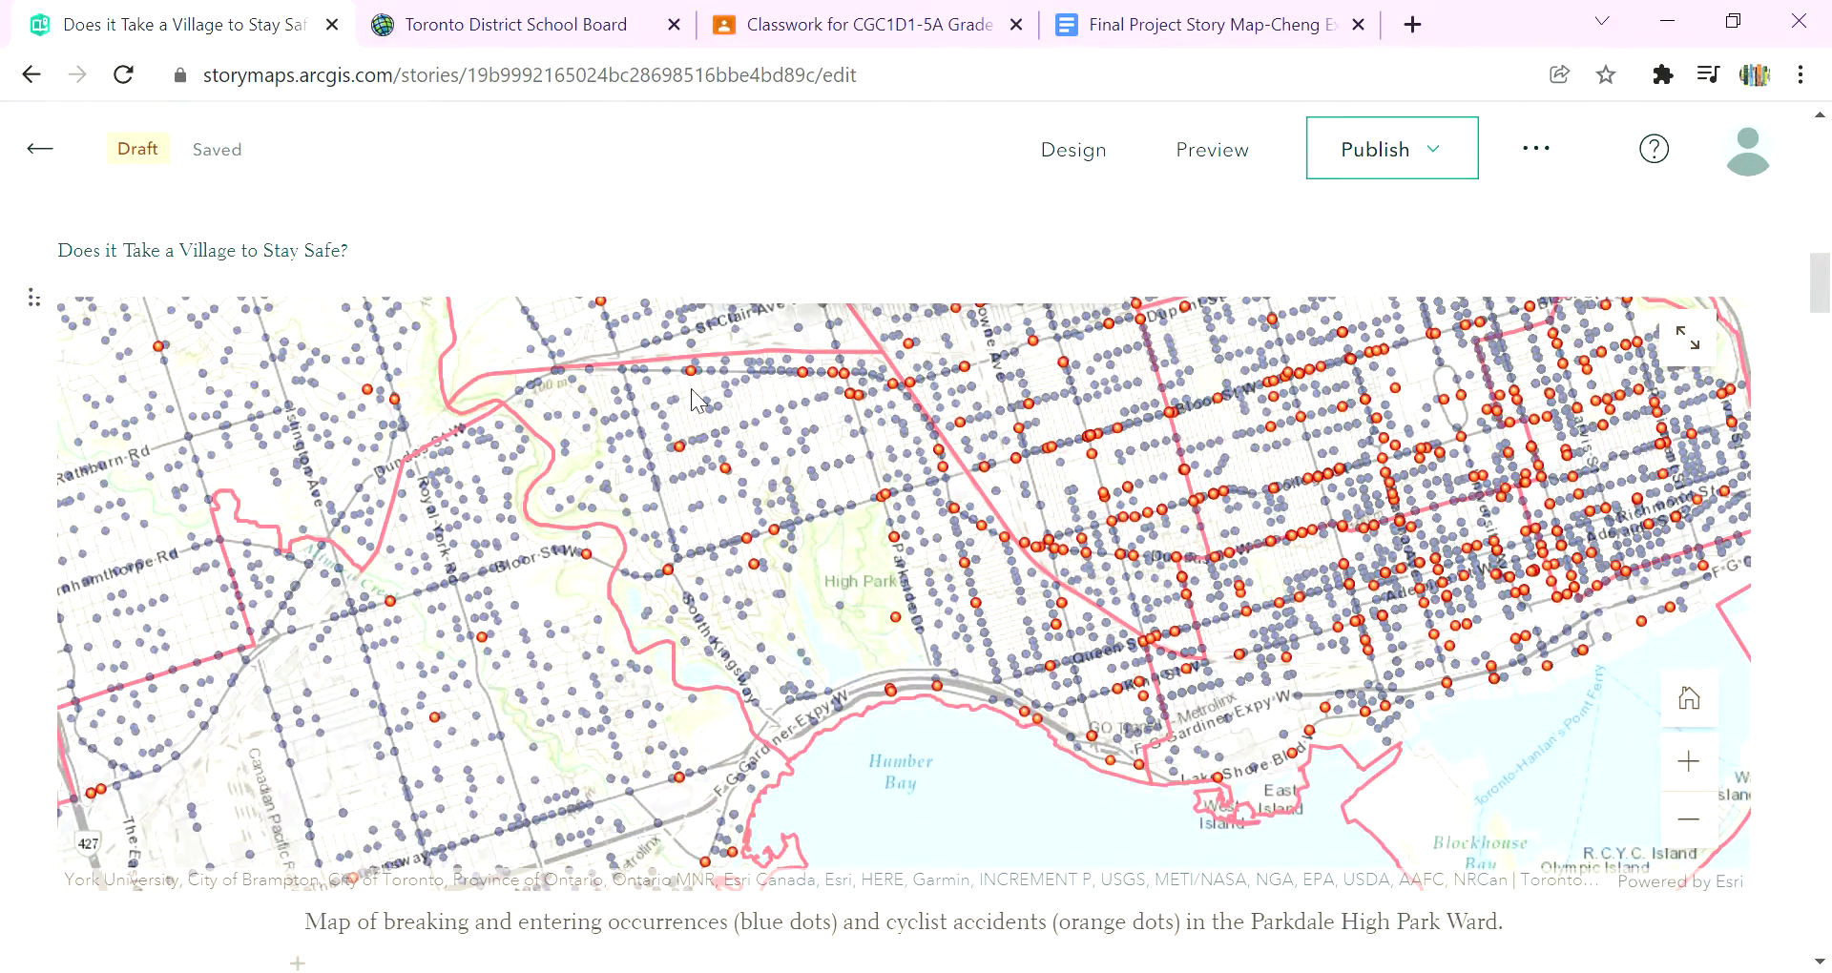
scroll(876, 687, up, 2)
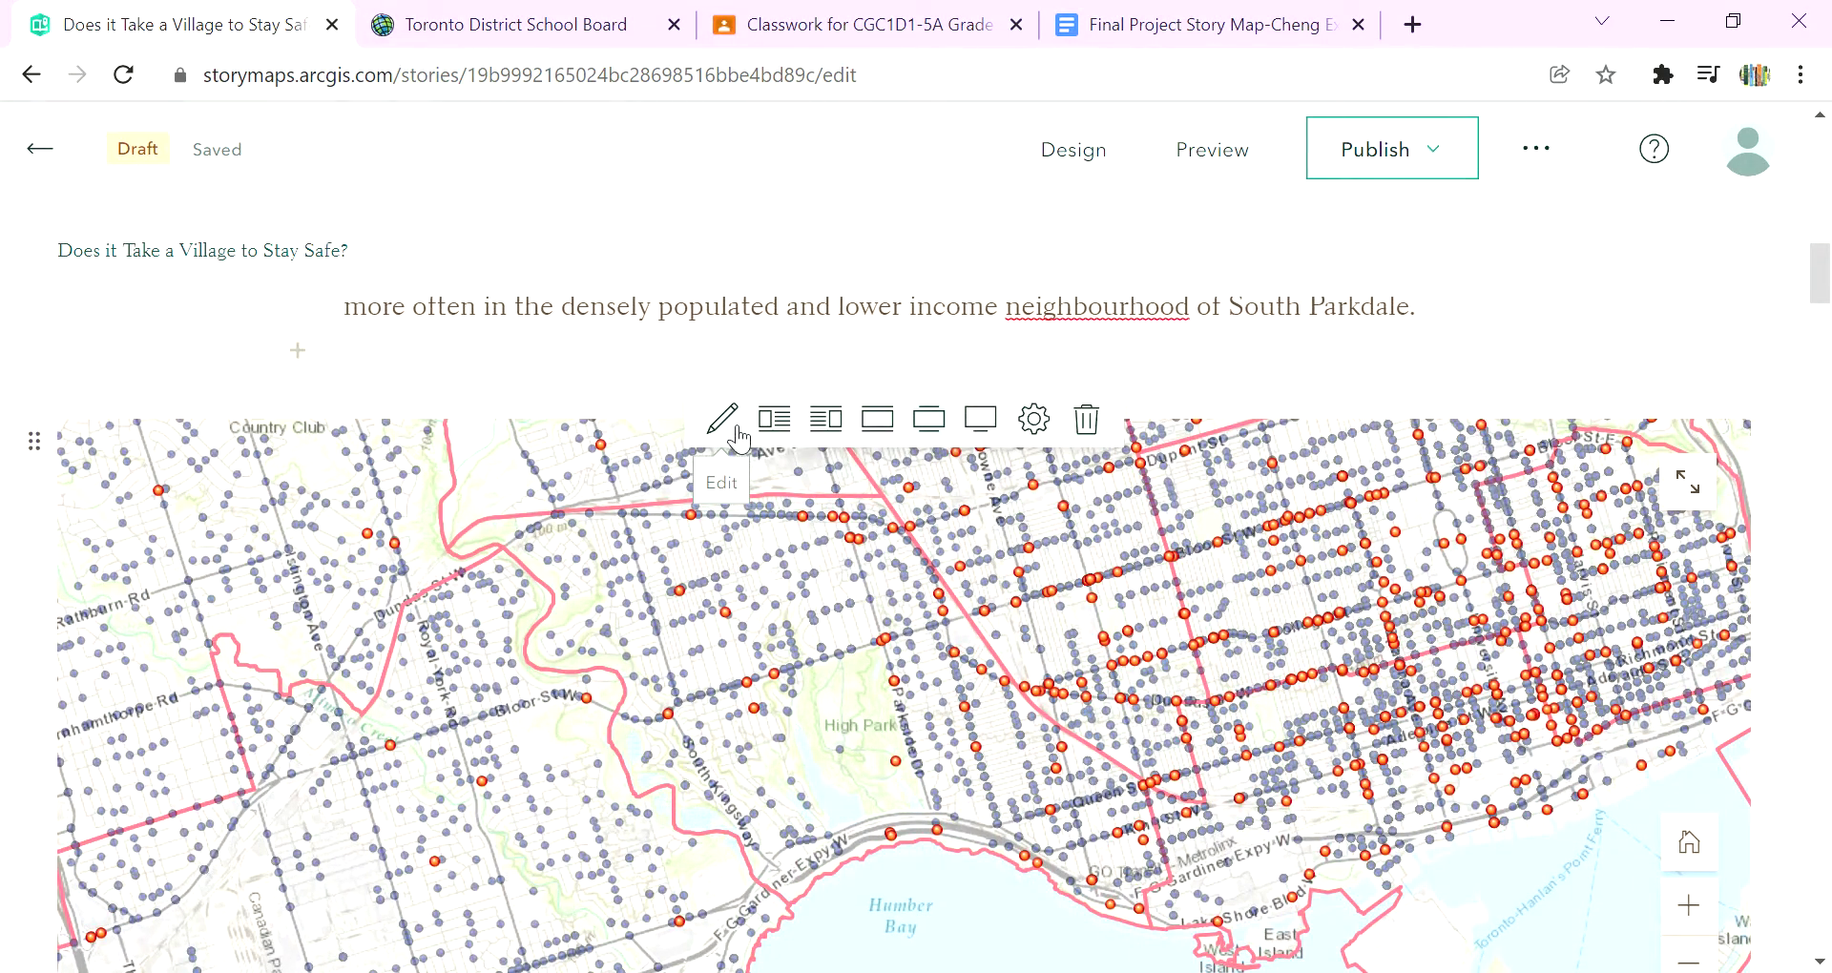
Preview the story and examine how the captioned safety map appears between its neighbouring Community Strengths paragraphs.
click(738, 431)
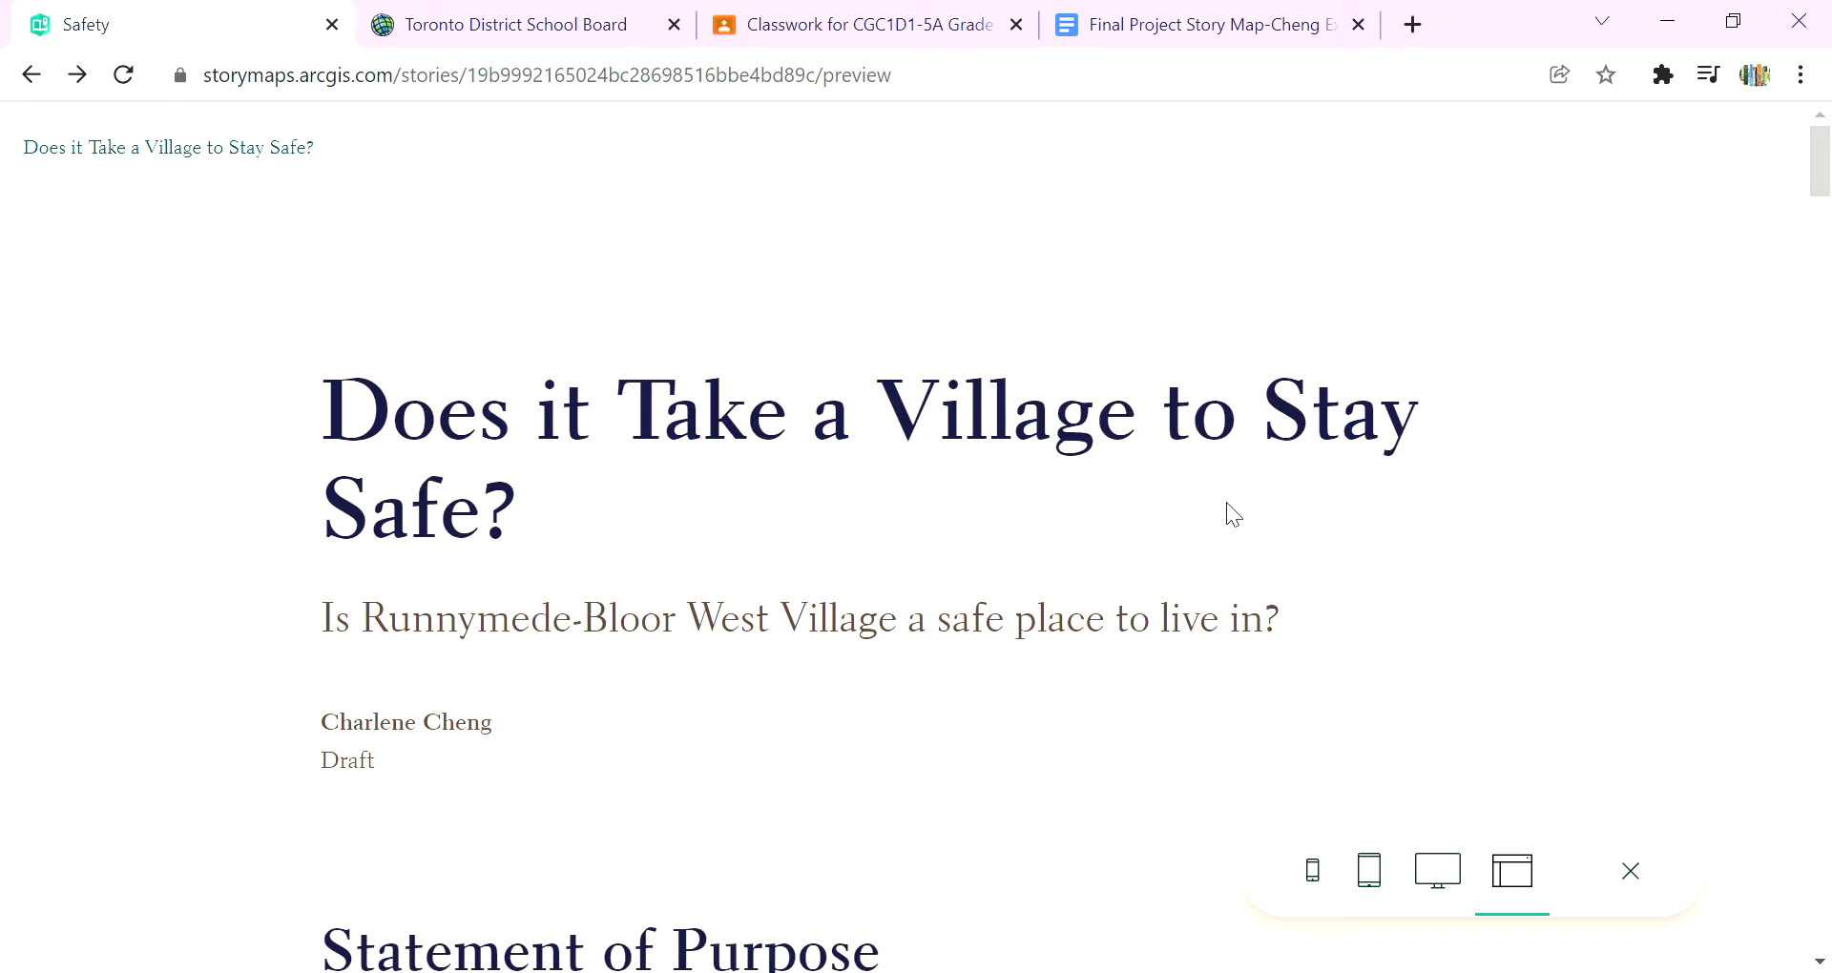
scroll(1062, 630, down, 15)
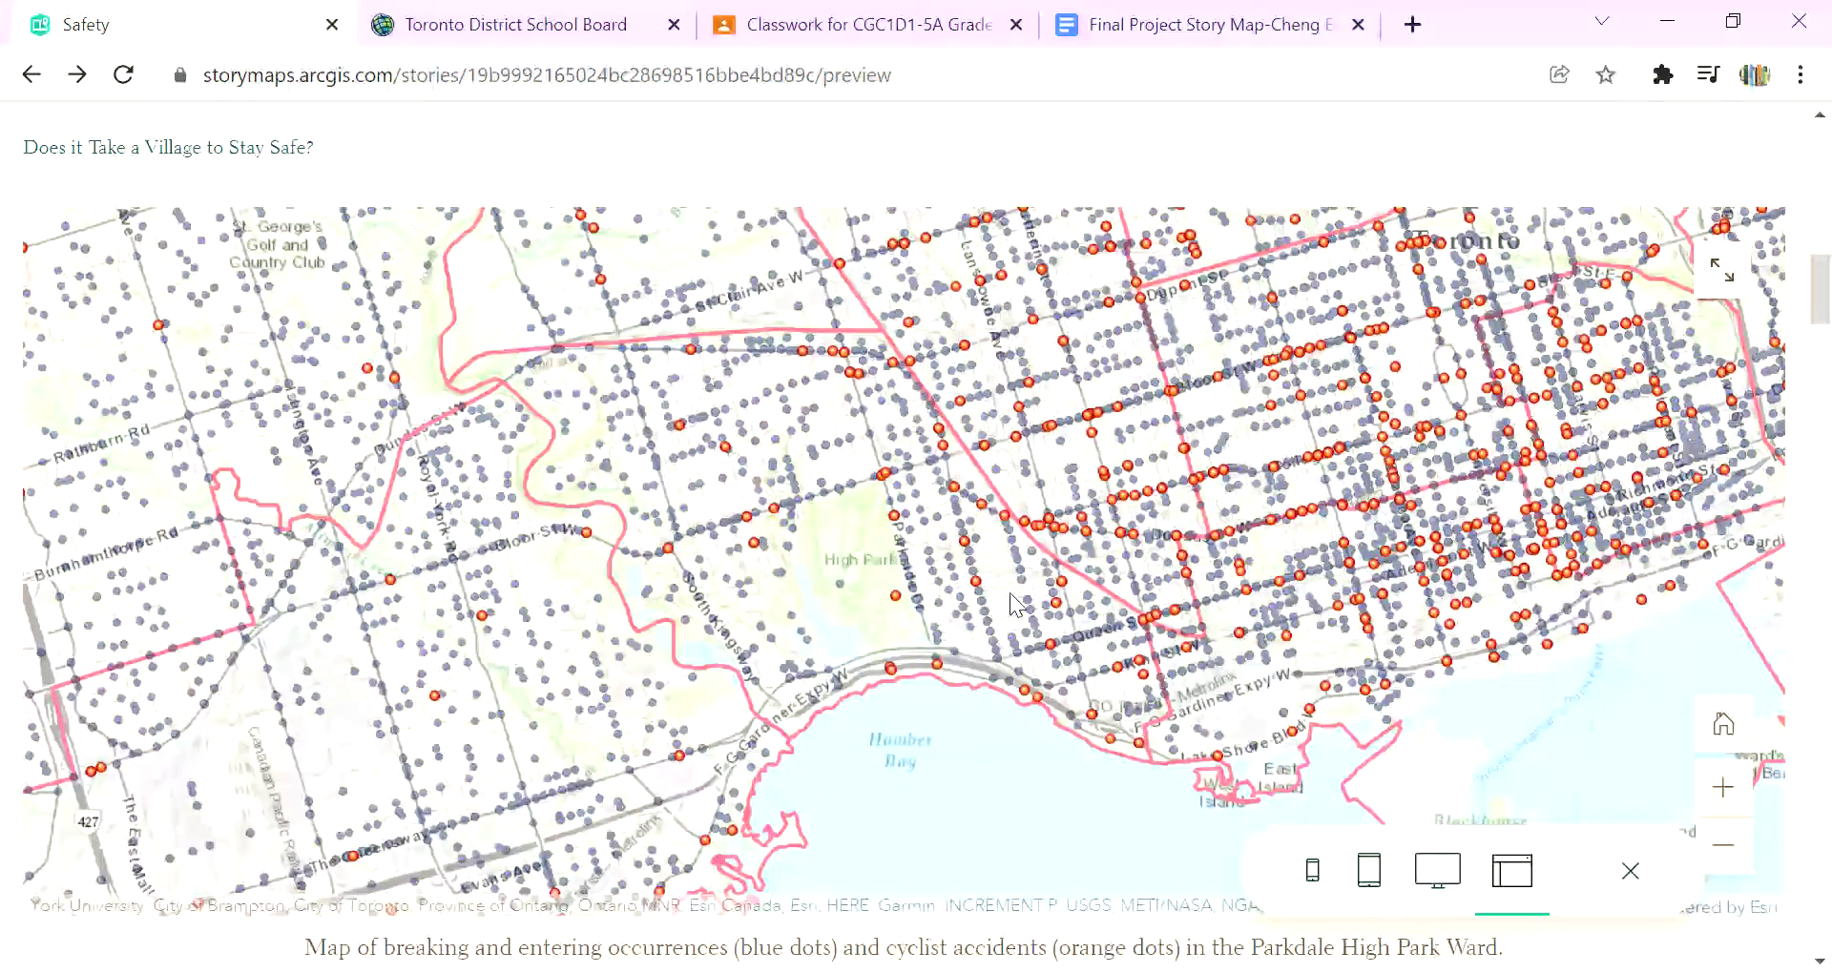
scroll(1040, 622, down, 8)
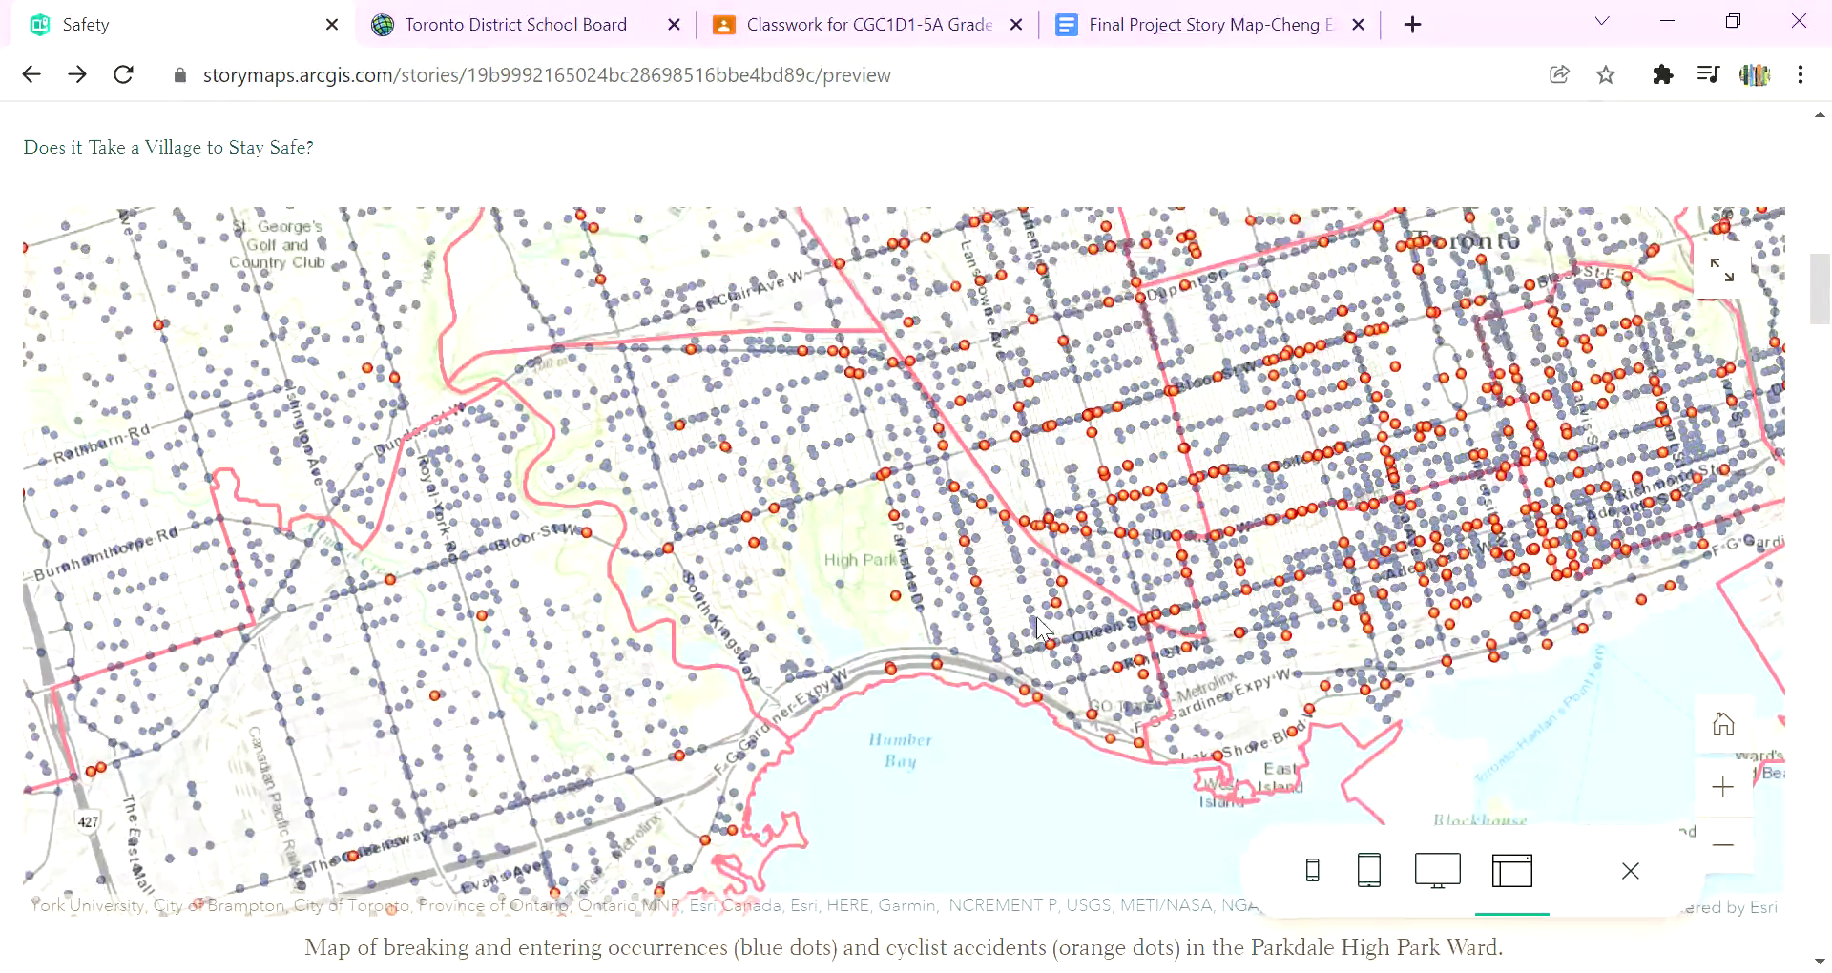
scroll(966, 635, down, 2)
drag(869, 589, 867, 633)
scroll(1274, 717, down, 3)
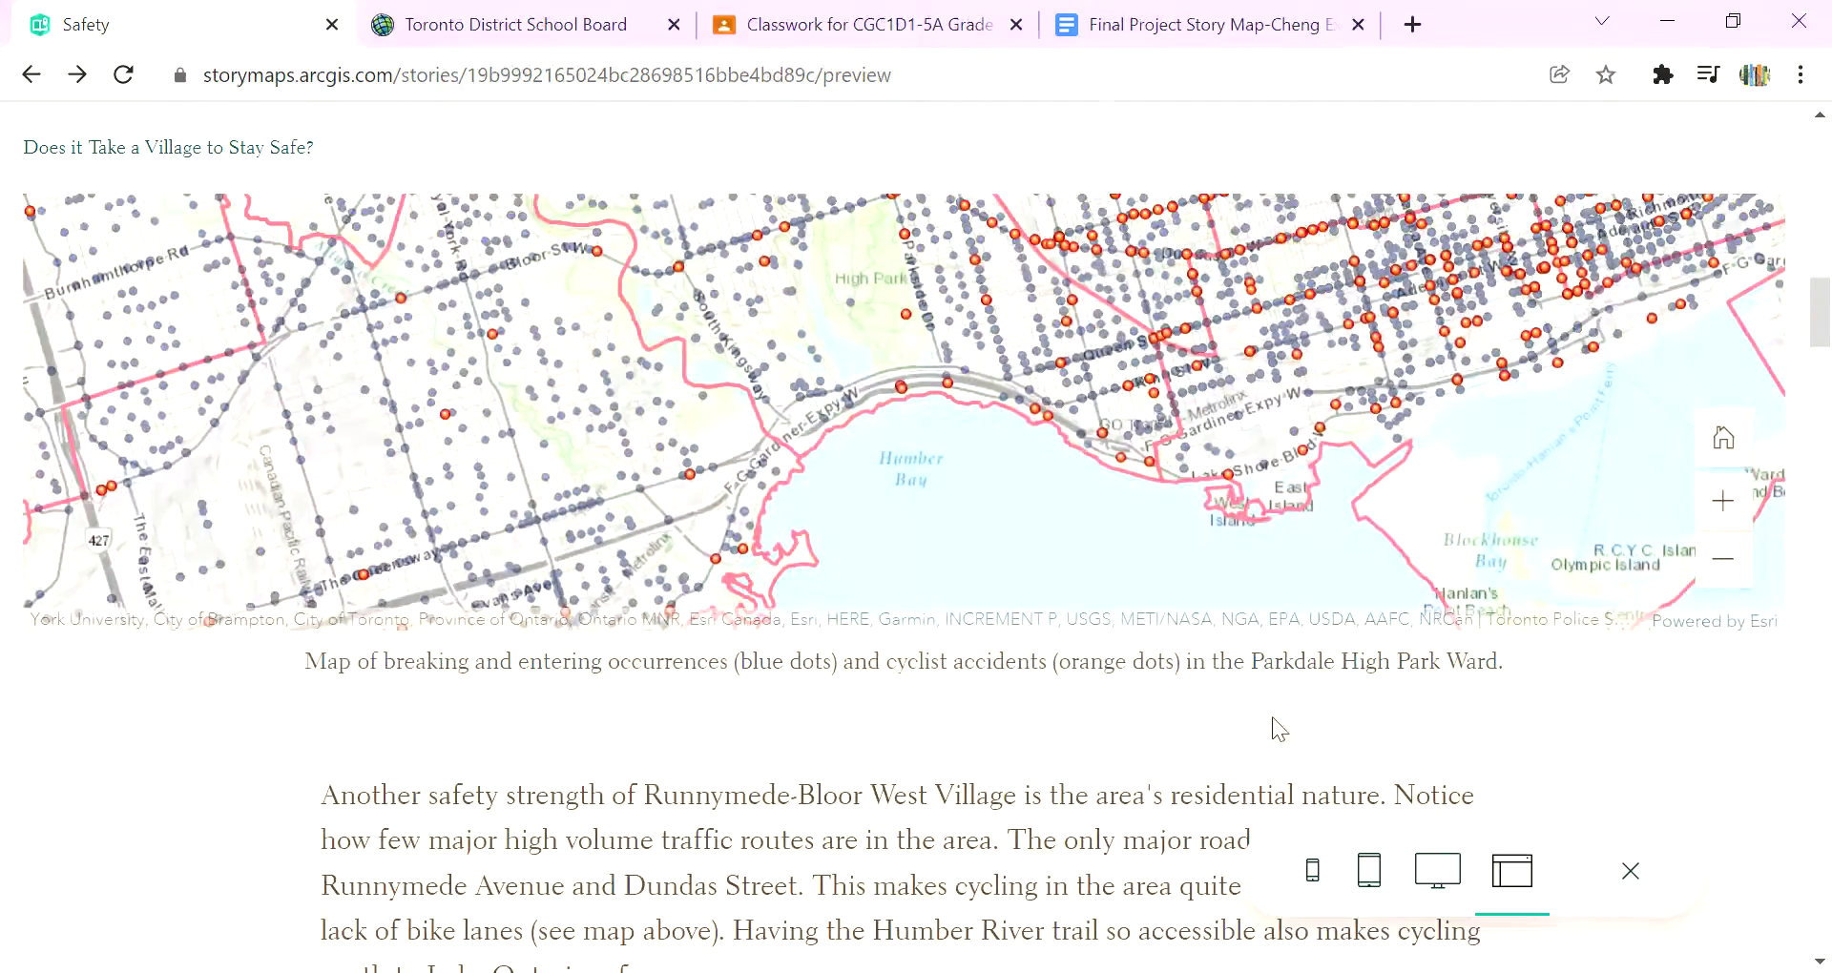
scroll(1193, 771, up, 3)
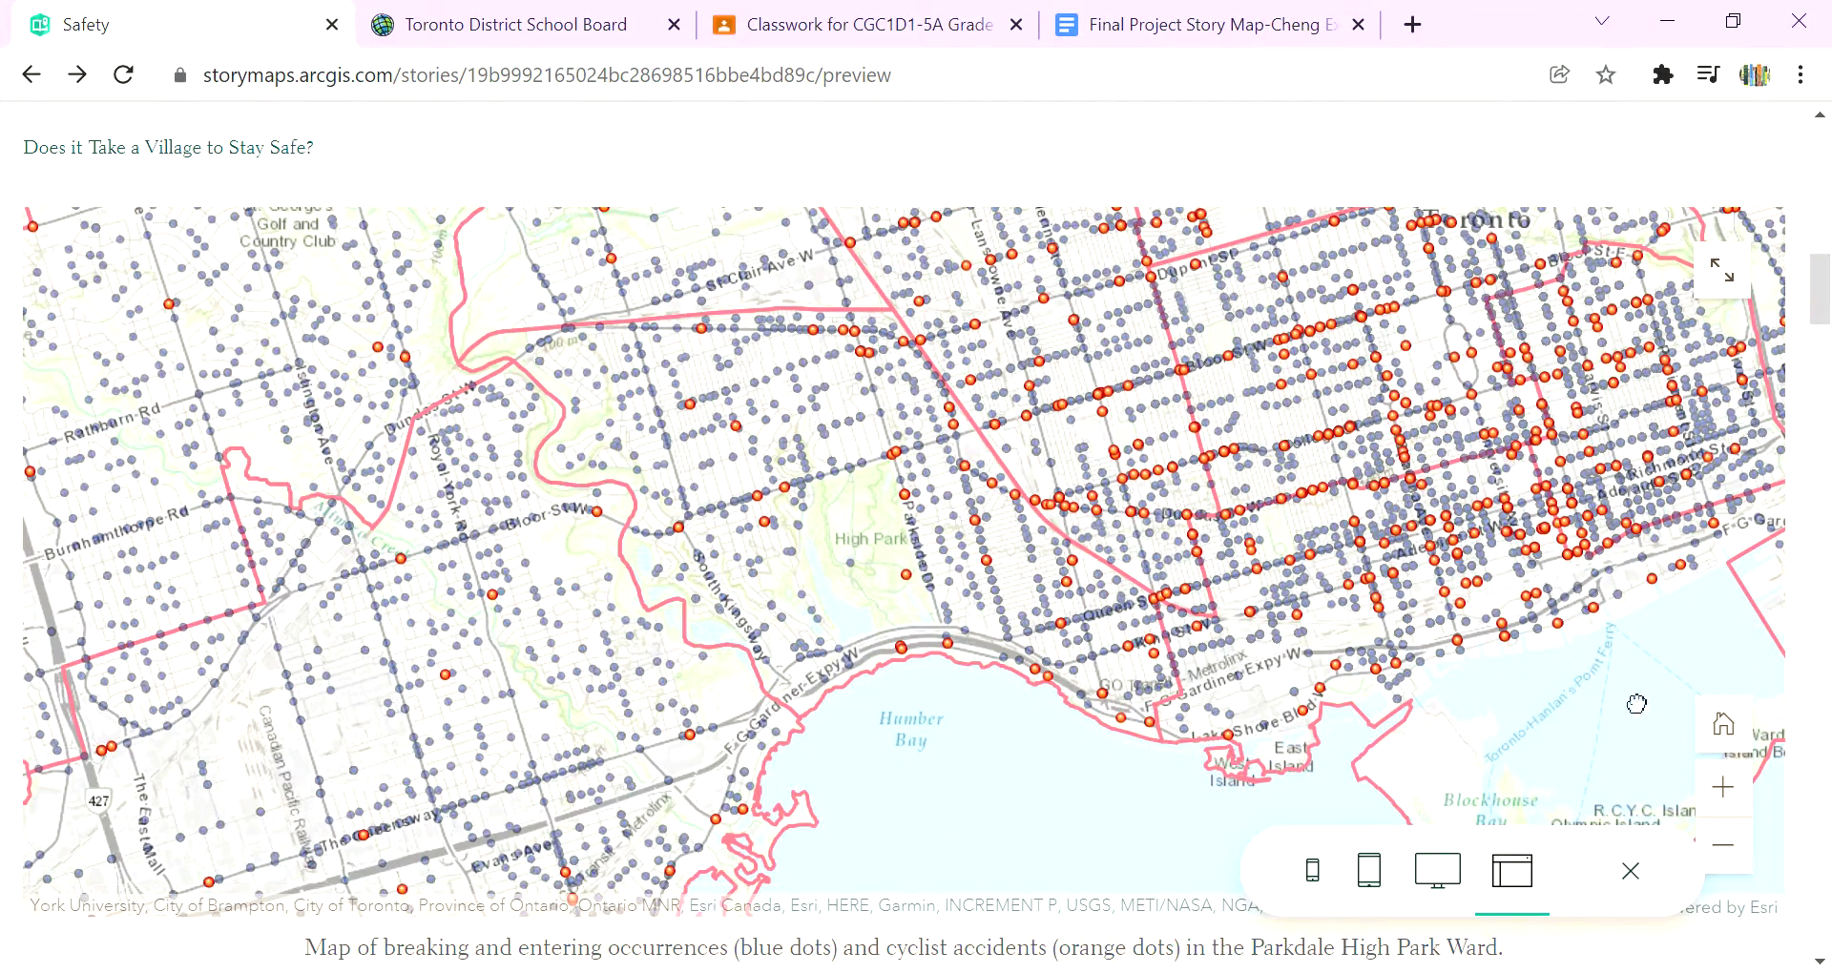
scroll(1679, 787, down, 8)
scroll(833, 544, up, 10)
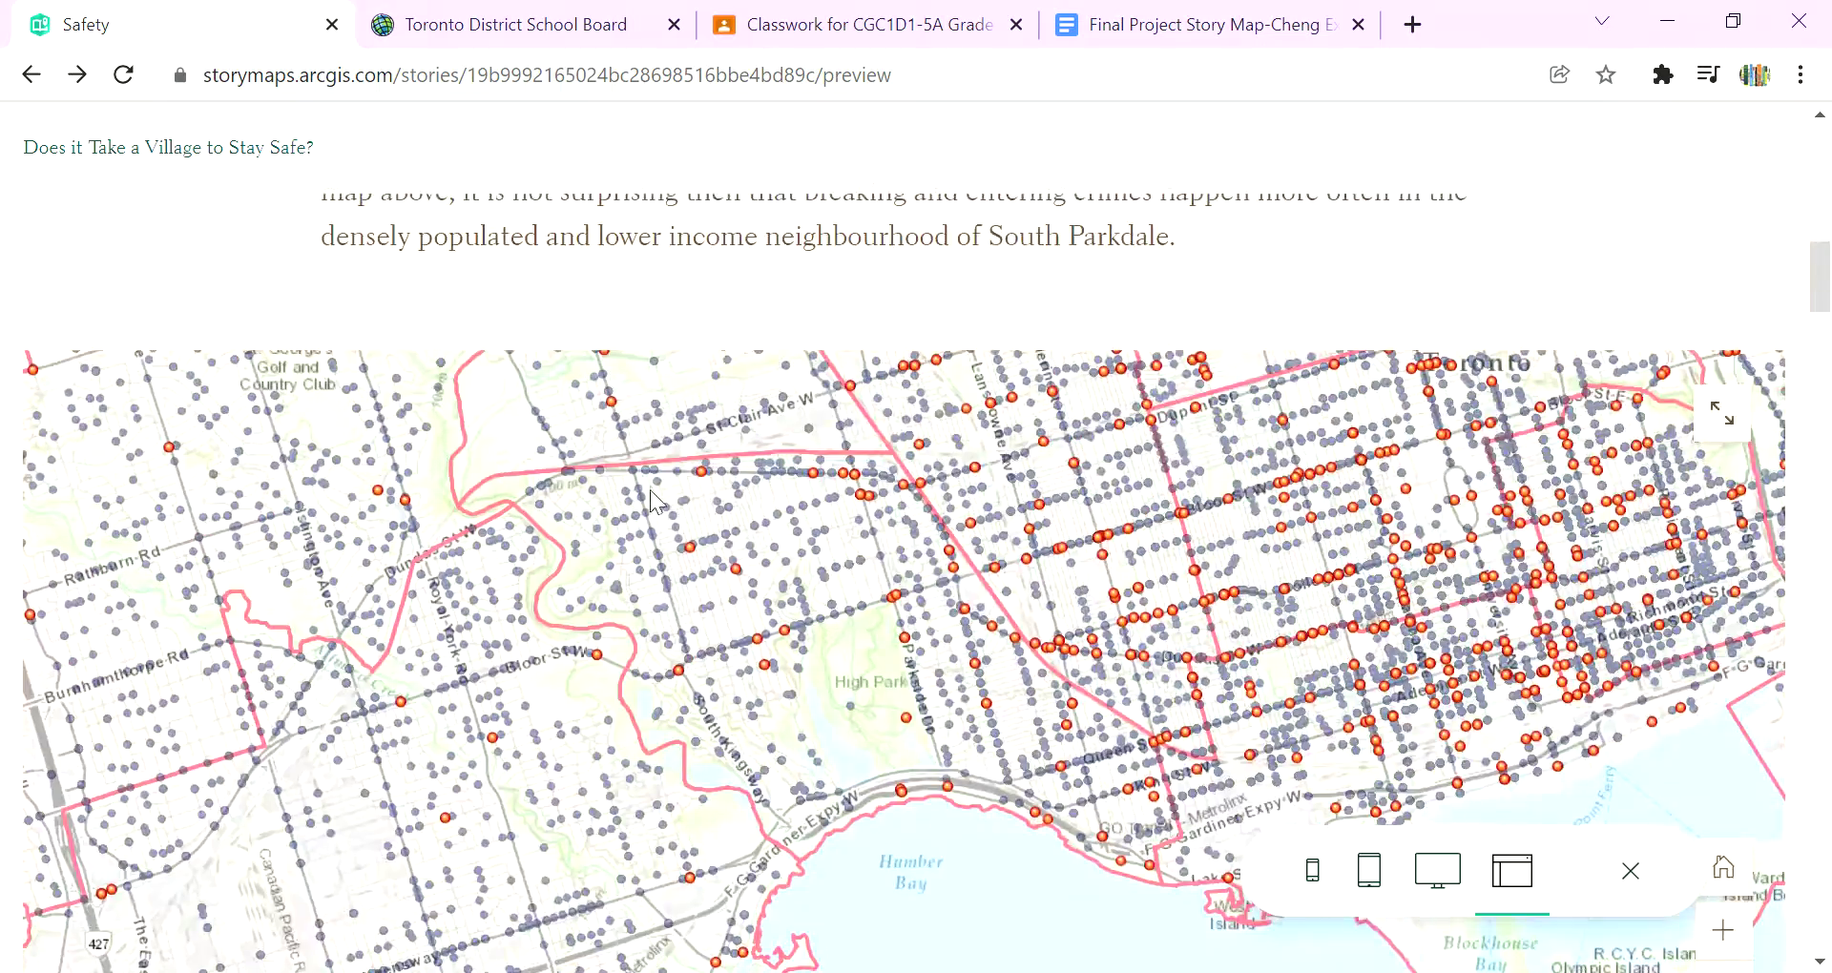